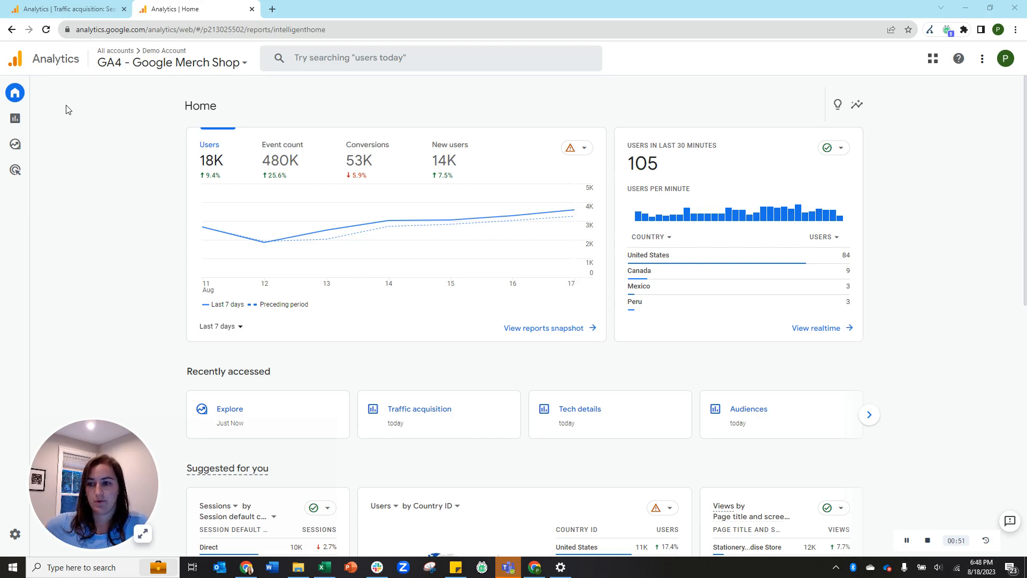
Open the Reports snapshot from the left rail.
mouse_move(78, 120)
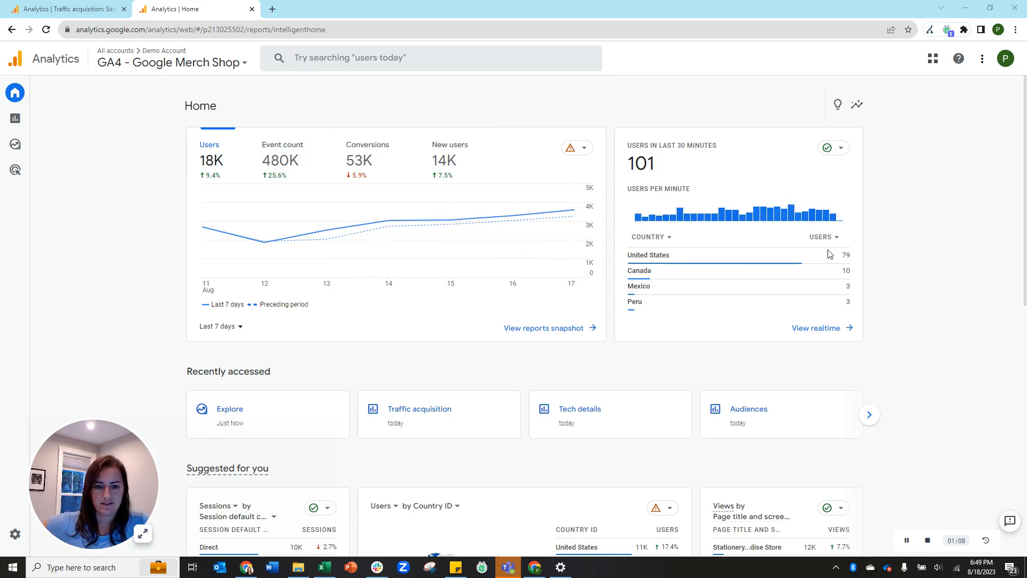
scroll(873, 266, "down", 2)
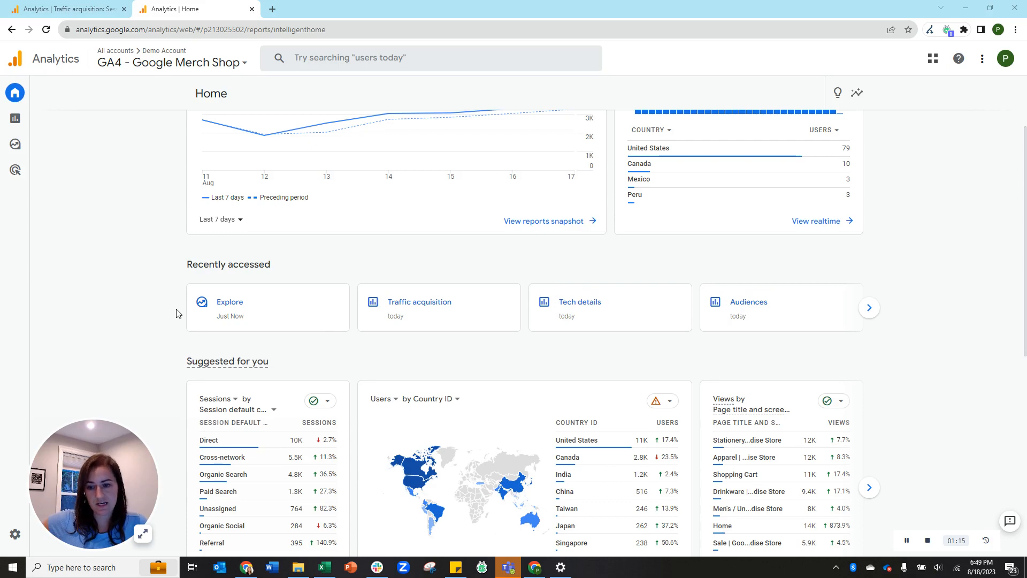
scroll(180, 306, "down", 3)
scroll(475, 334, "down", 5)
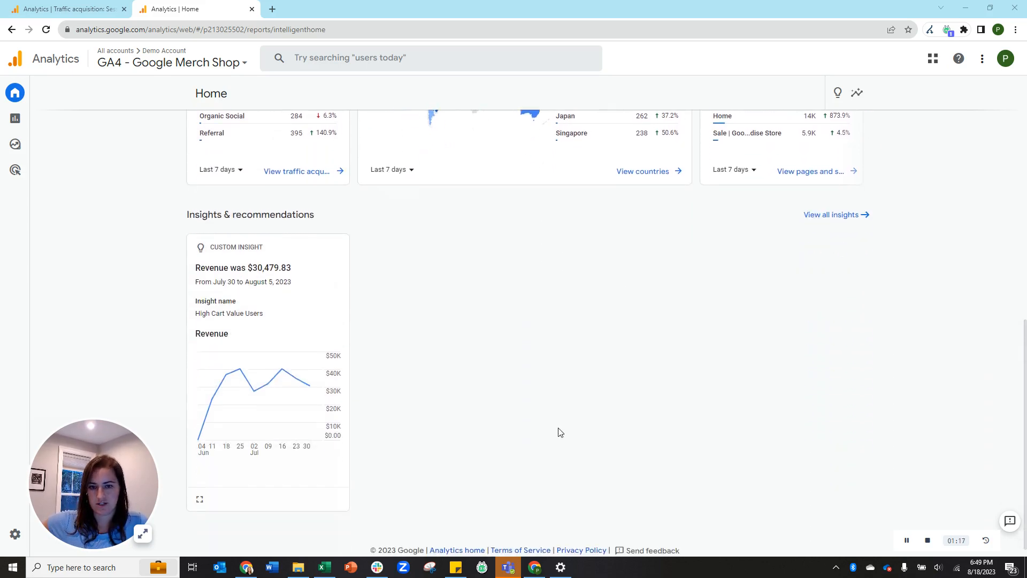
scroll(511, 407, "up", 8)
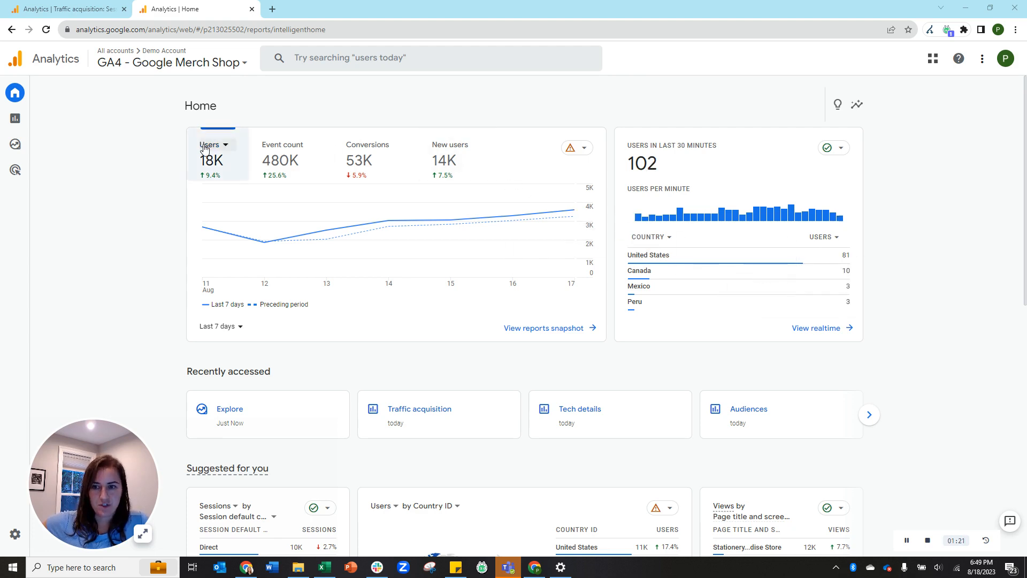
left_click(22, 122)
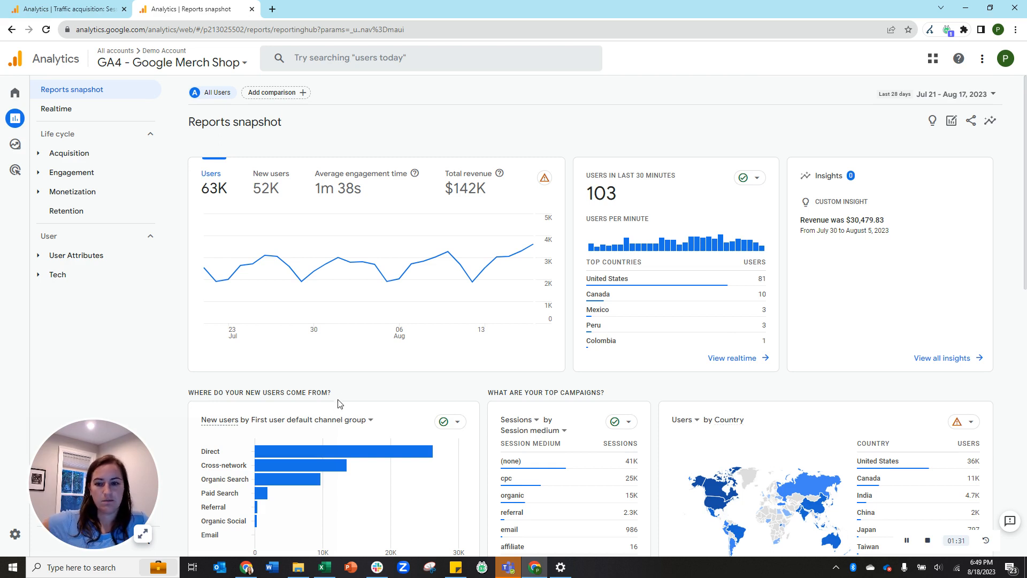
Review the snapshot cards, then open Realtime, showing 103 users in the last 30 minutes.
scroll(856, 242, "down", 2)
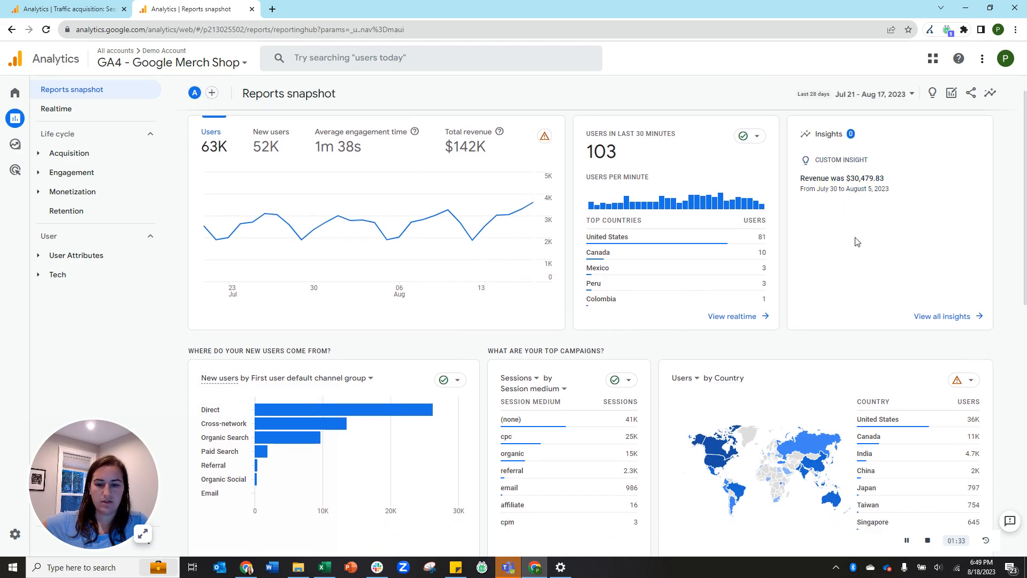
scroll(857, 241, "down", 3)
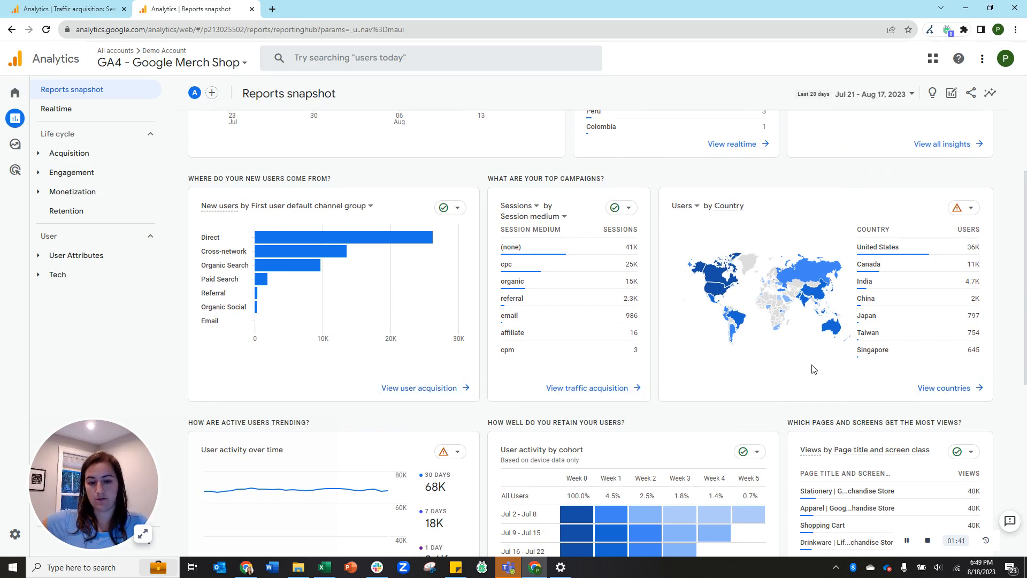
scroll(813, 369, "down", 3)
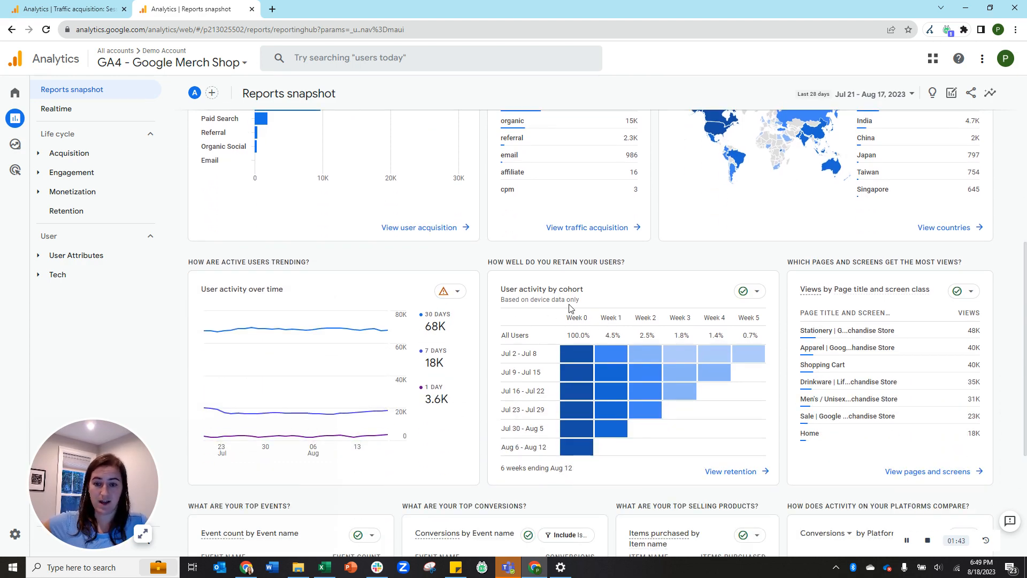
scroll(569, 308, "down", 4)
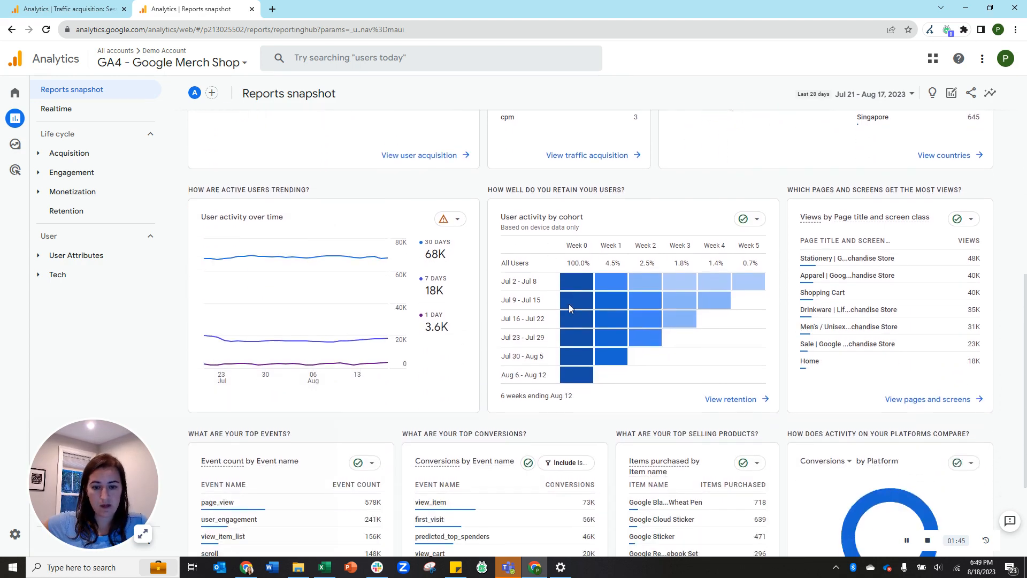
scroll(569, 307, "up", 4)
scroll(570, 309, "up", 7)
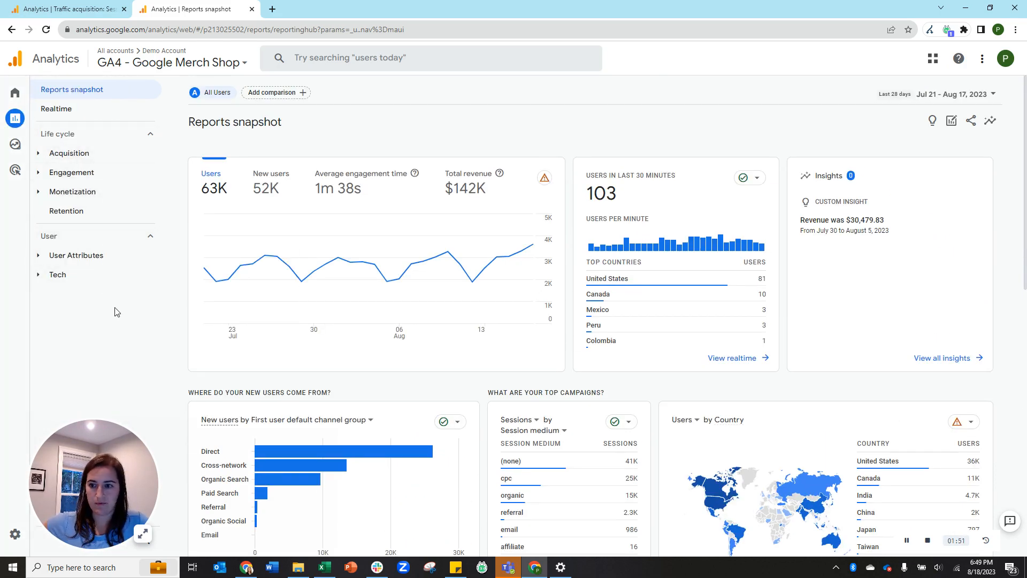
left_click(73, 116)
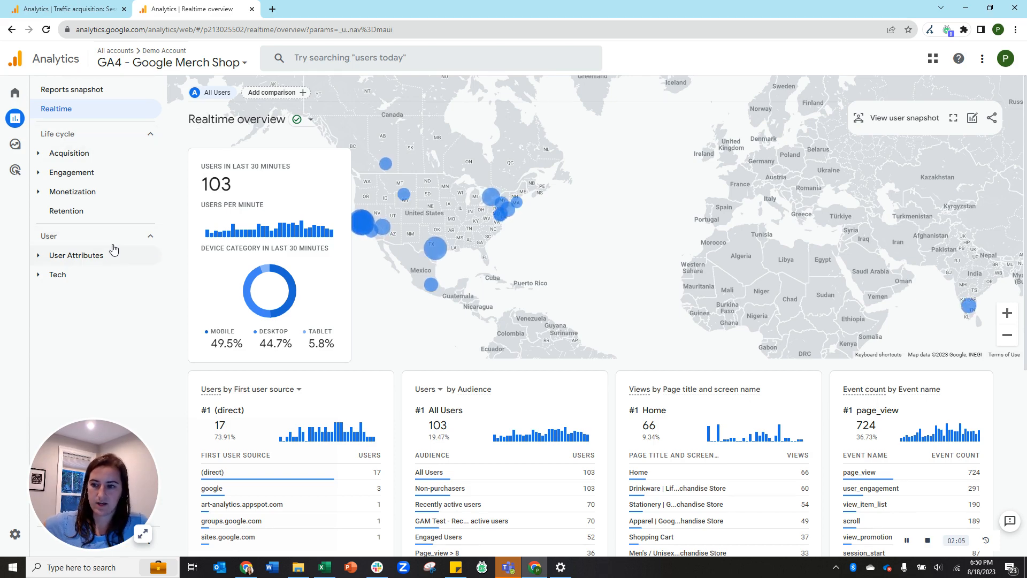
Open the Acquisition overview, then User acquisition, and check its first-user dimension options.
left_click(92, 159)
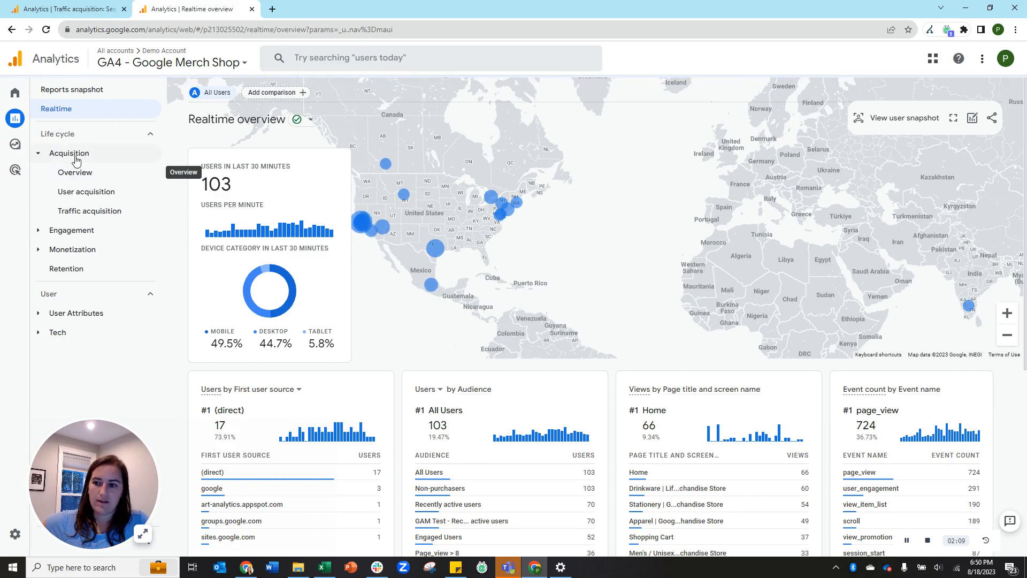
left_click(74, 172)
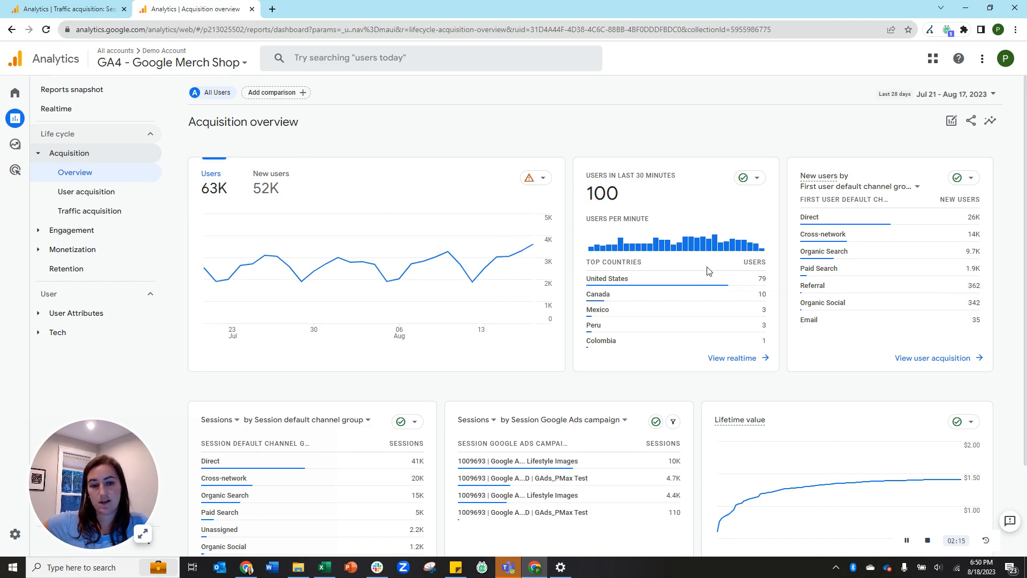
scroll(709, 271, "down", 2)
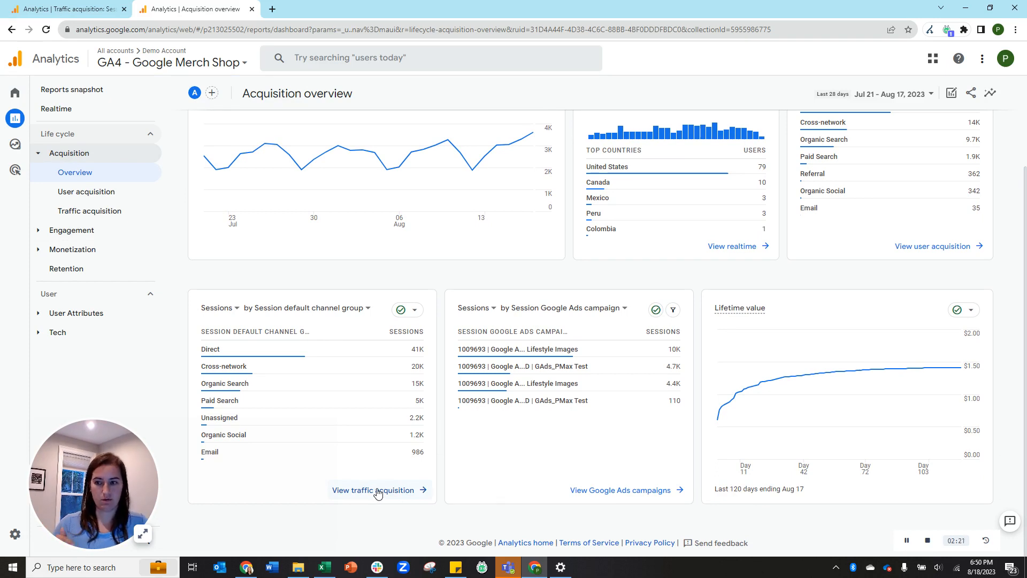
left_click(89, 195)
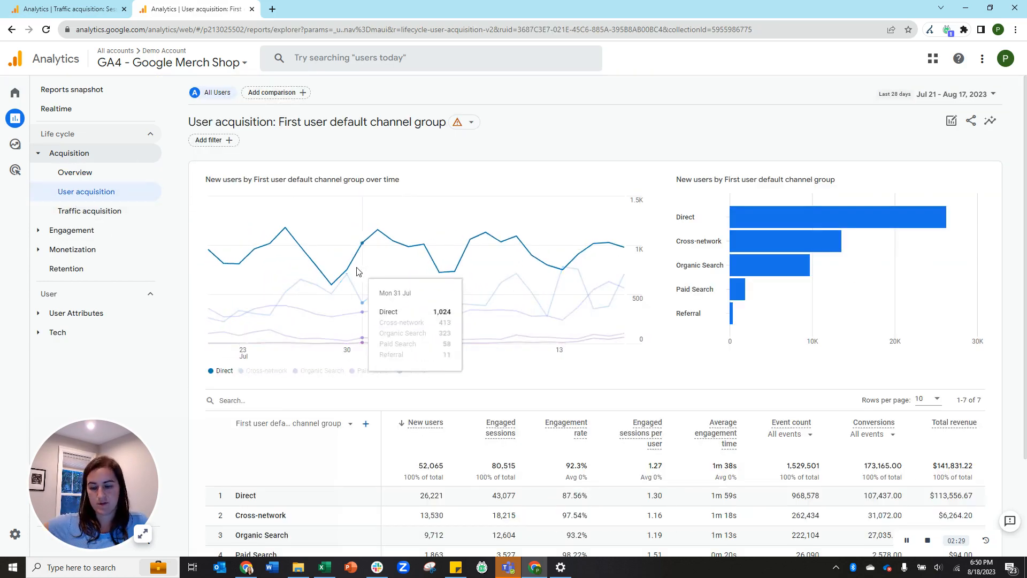
scroll(369, 273, "down", 1)
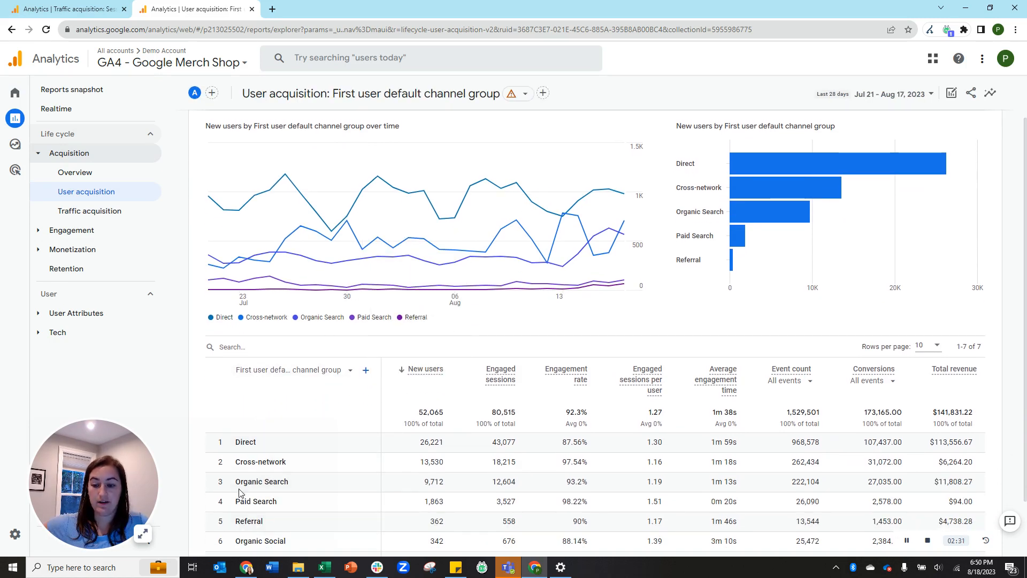
left_click(277, 370)
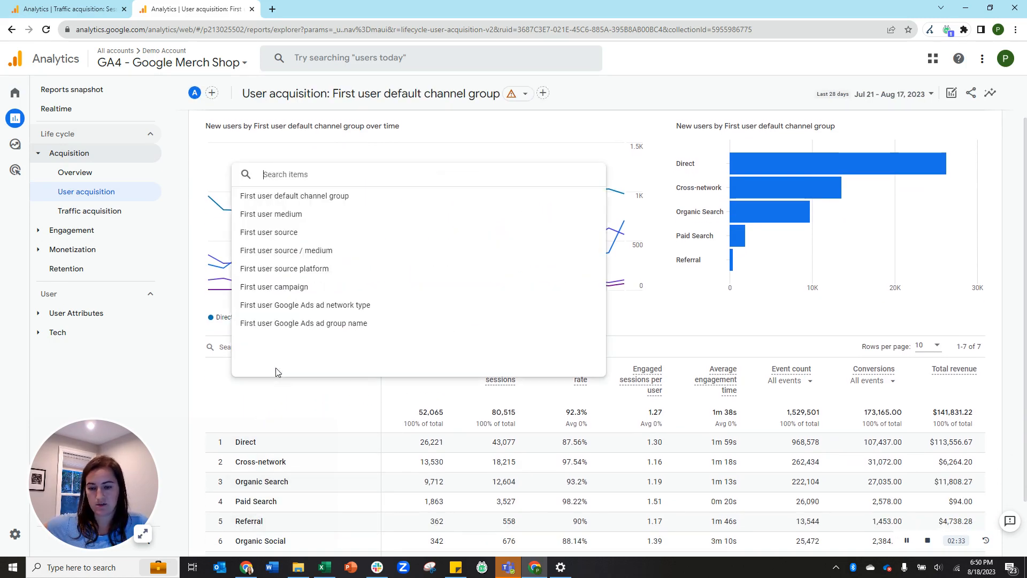
left_click(106, 215)
Open Traffic acquisition and add Region as a secondary dimension beside the channel group.
left_click(87, 212)
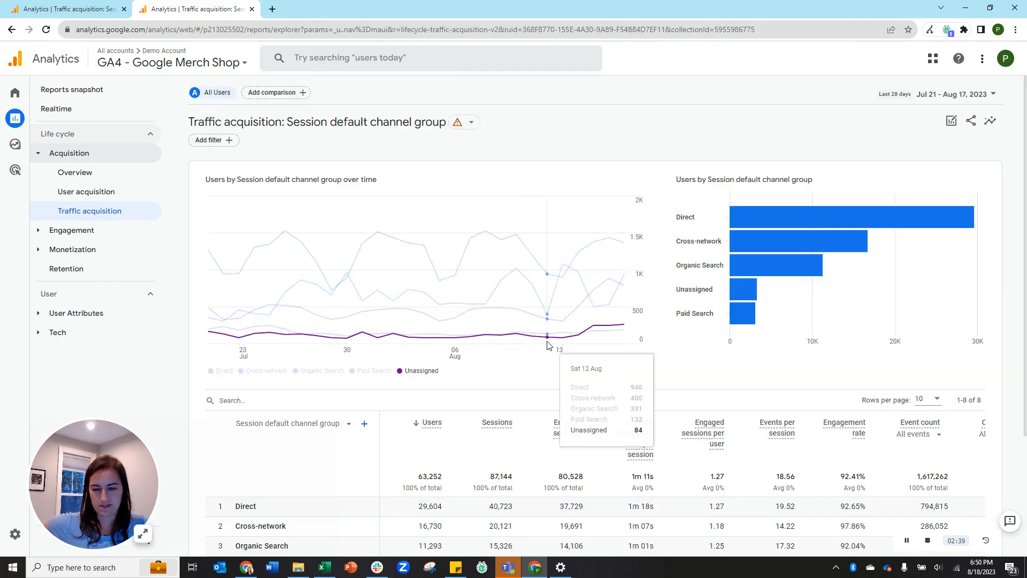
scroll(749, 391, "down", 1)
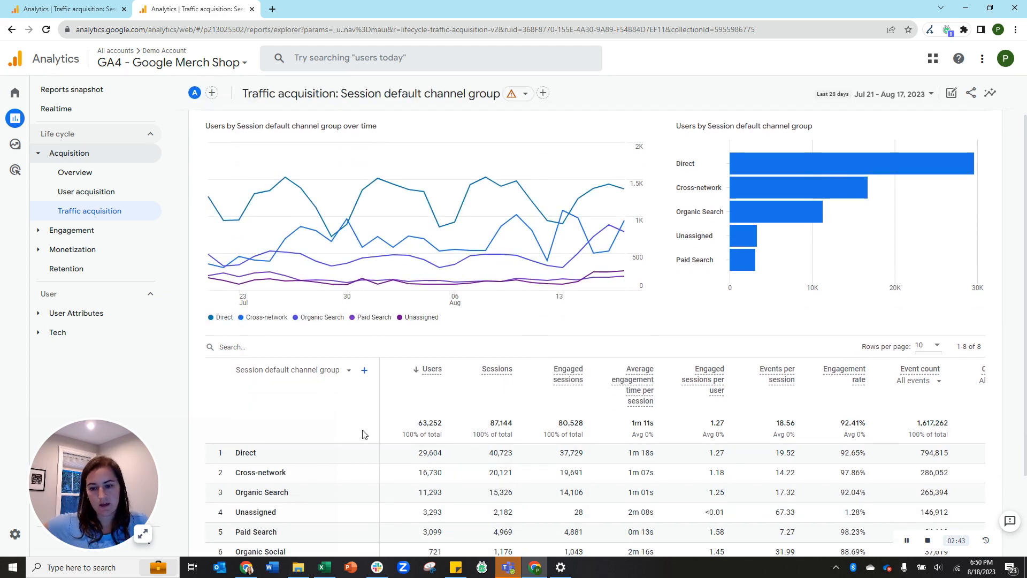
scroll(378, 351, "down", 2)
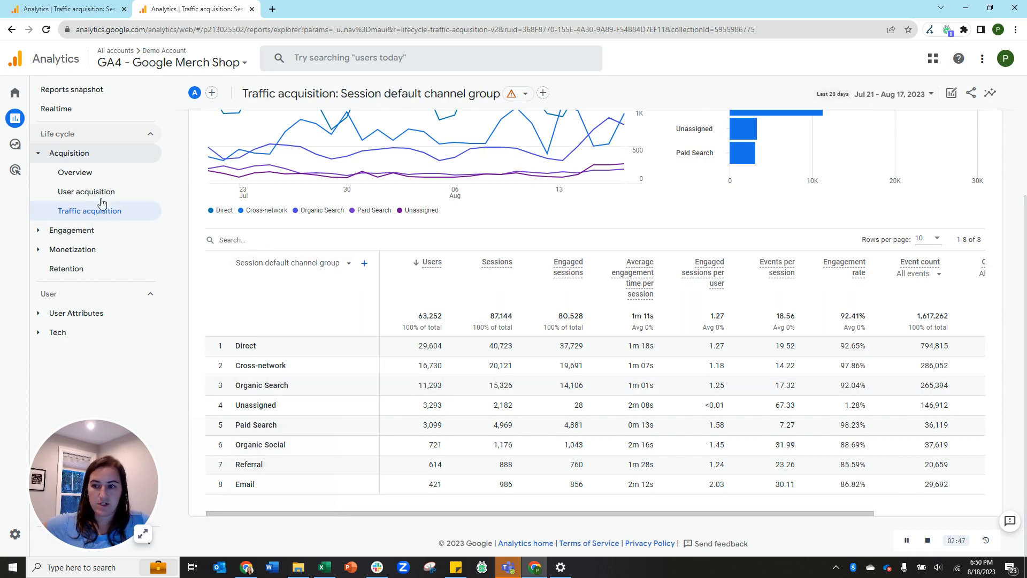
left_click(288, 263)
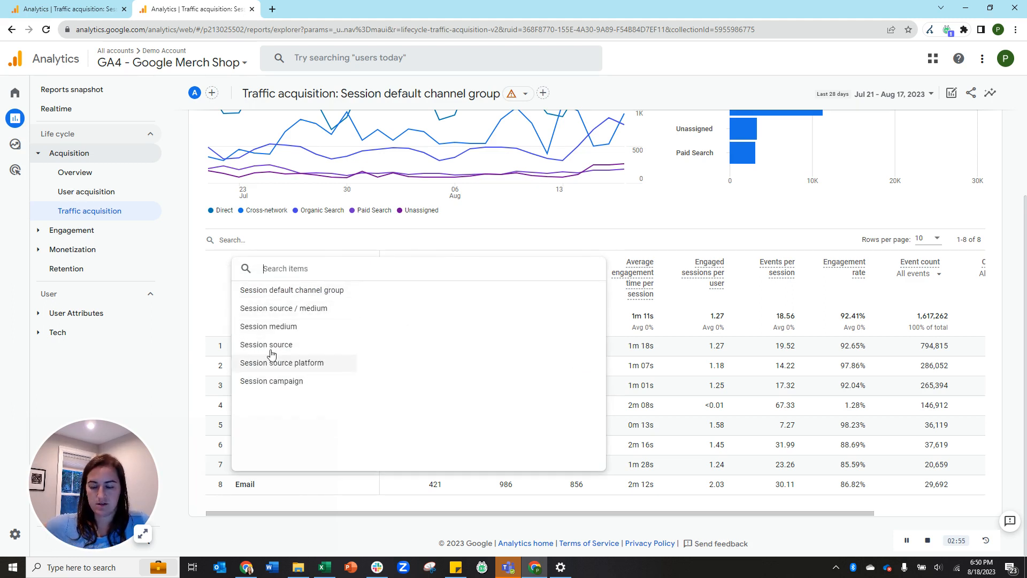
left_click(221, 307)
left_click(364, 262)
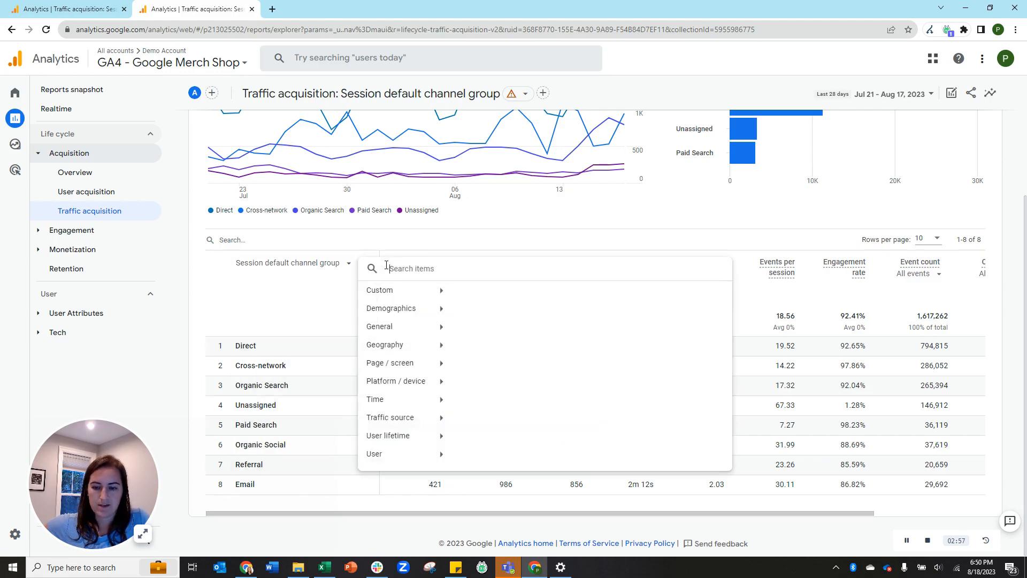
mouse_move(393, 347)
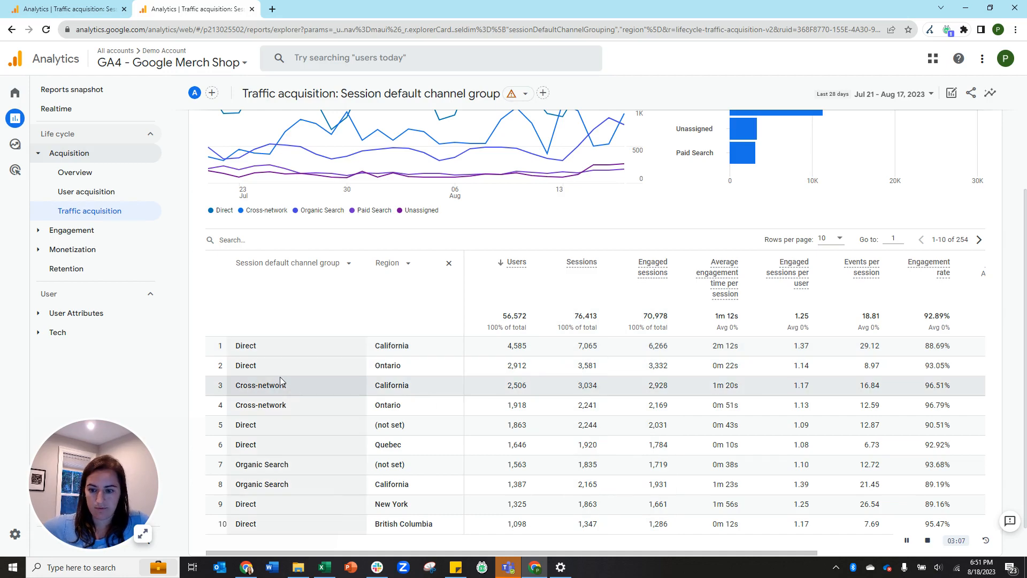
scroll(352, 353, "up", 3)
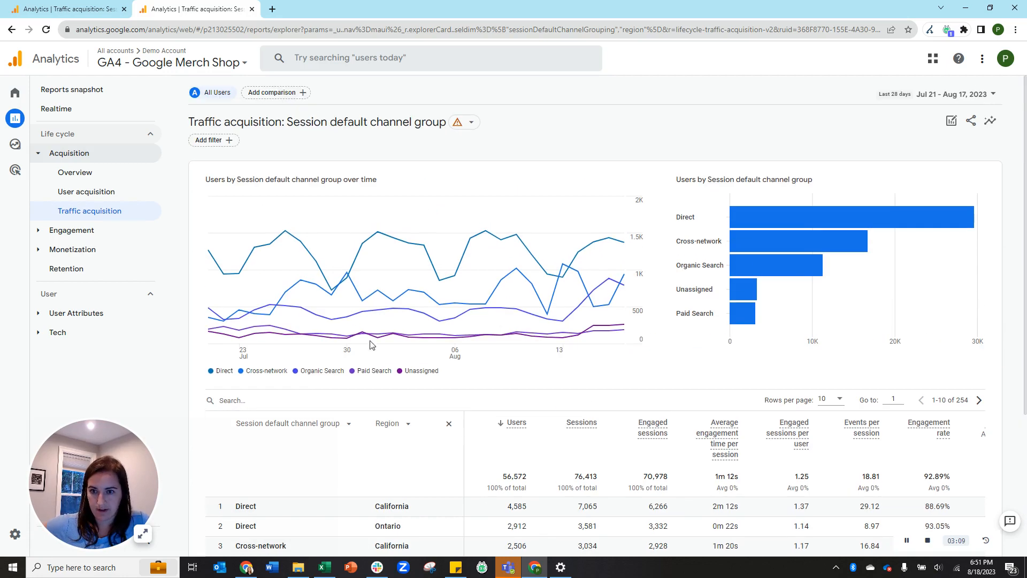
Apply a filter where Session default channel group contains 'direct'.
left_click(210, 140)
left_click(919, 165)
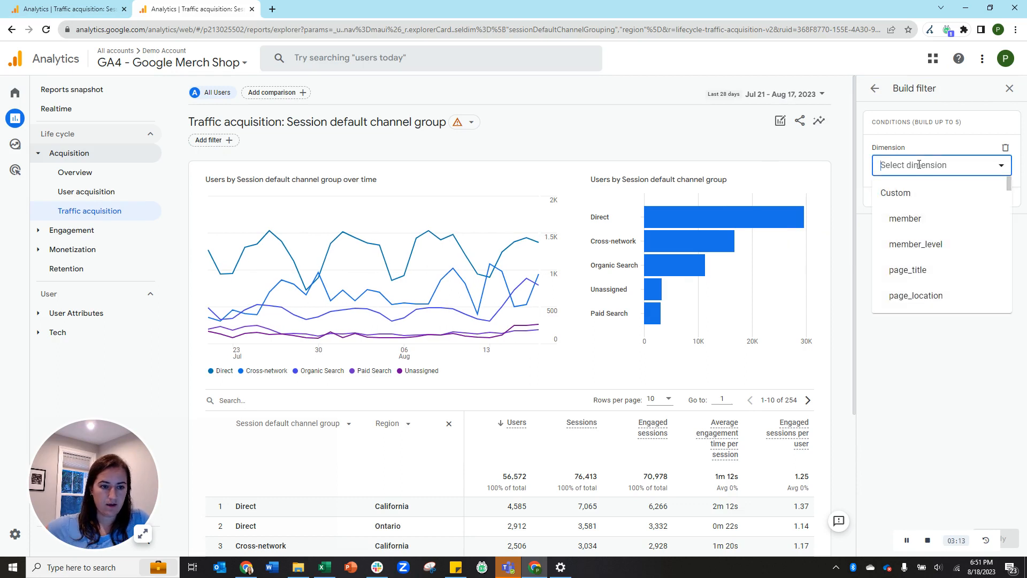
type("session")
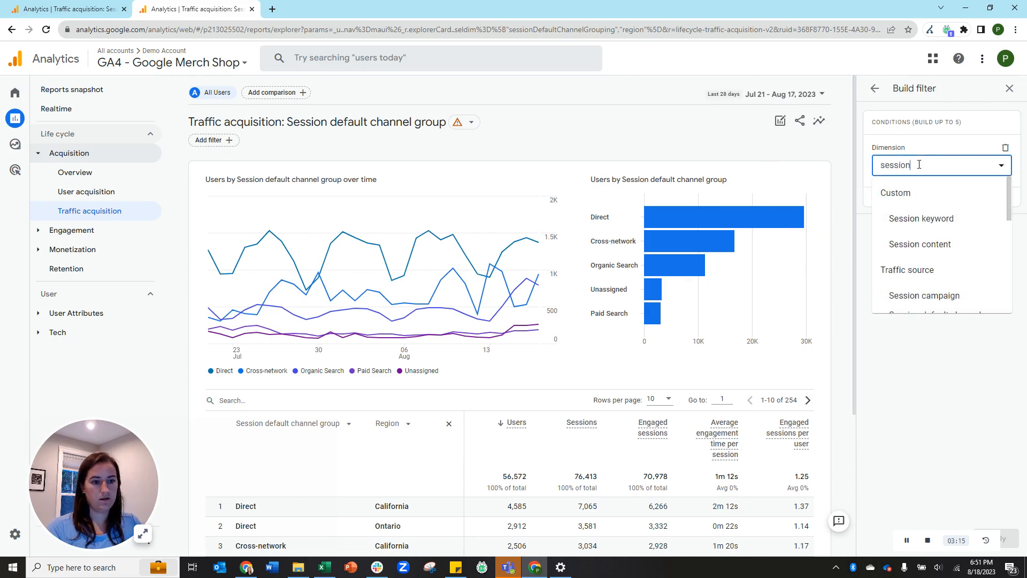
type(" de")
left_click(941, 218)
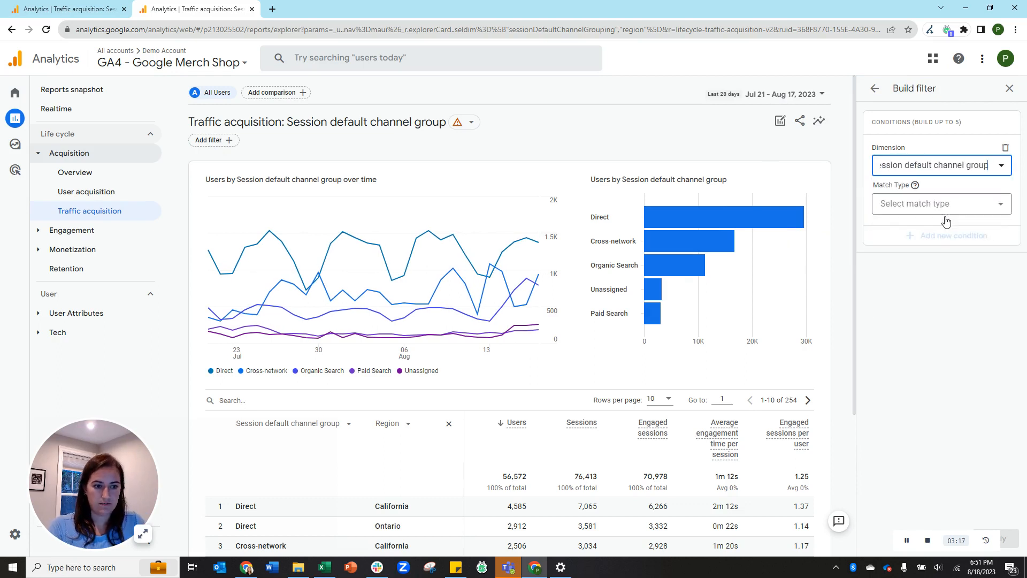
left_click(922, 206)
left_click(916, 259)
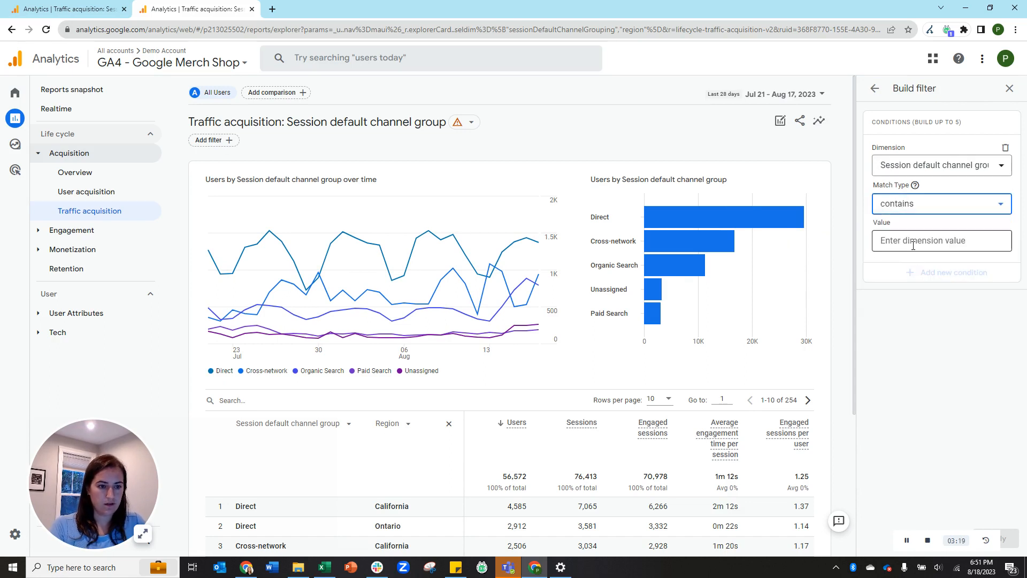
left_click(913, 242)
type("Direct")
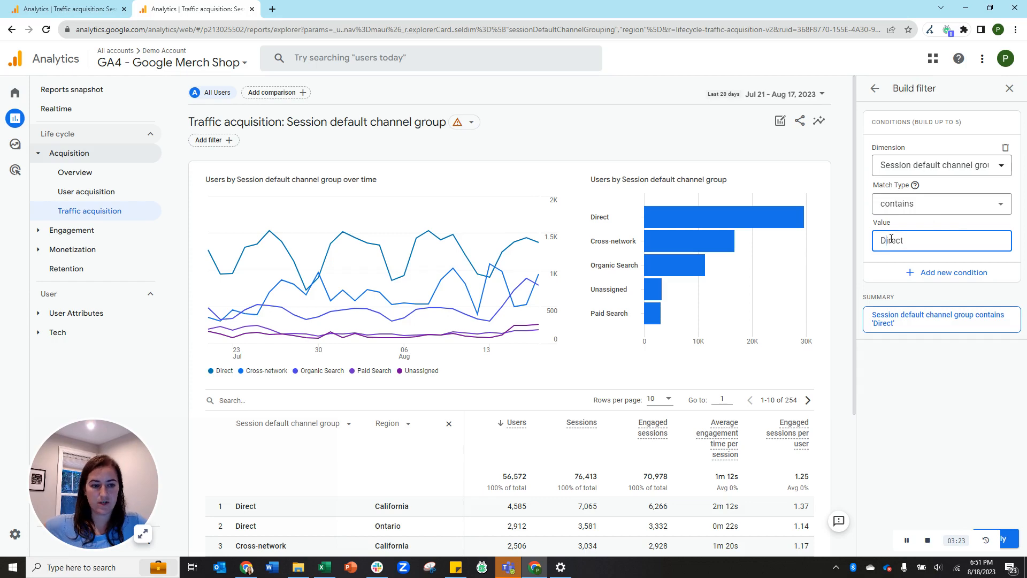
key("BackSpace")
type("d")
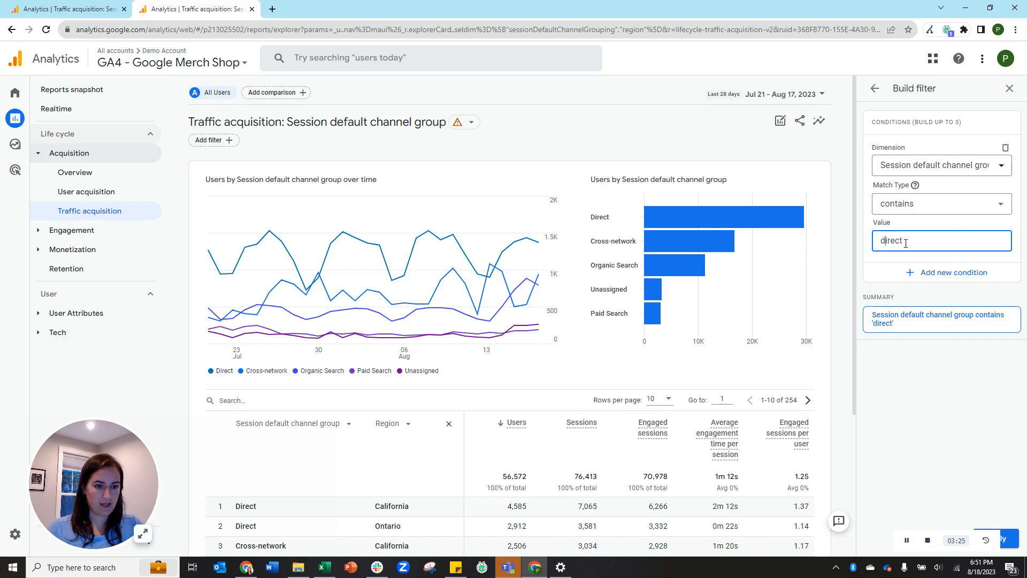
left_click(1010, 538)
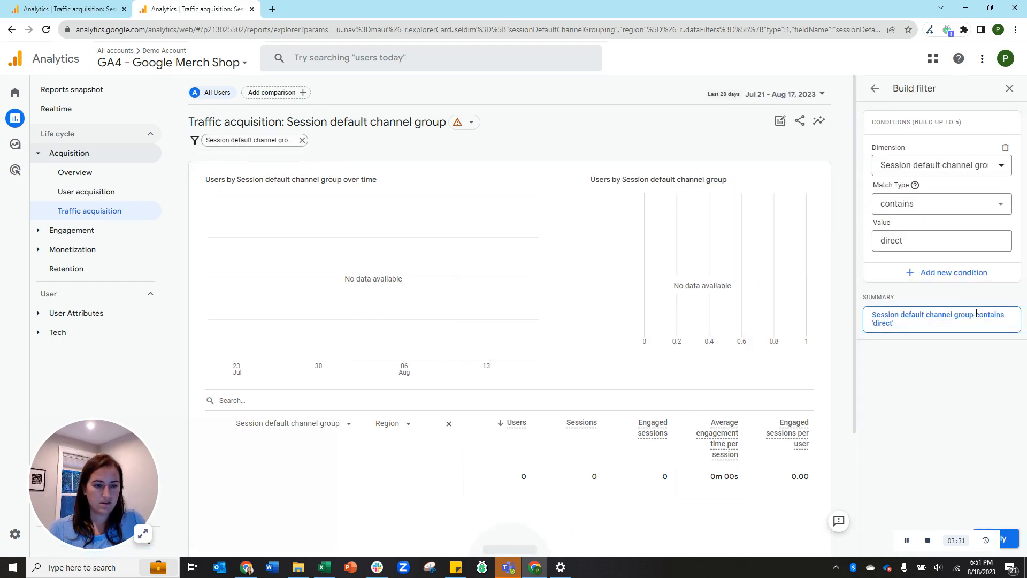
Correct the filter value to 'Direct' and reapply, leaving 93 rows and 27,589 users.
left_click(886, 240)
key("BackSpace")
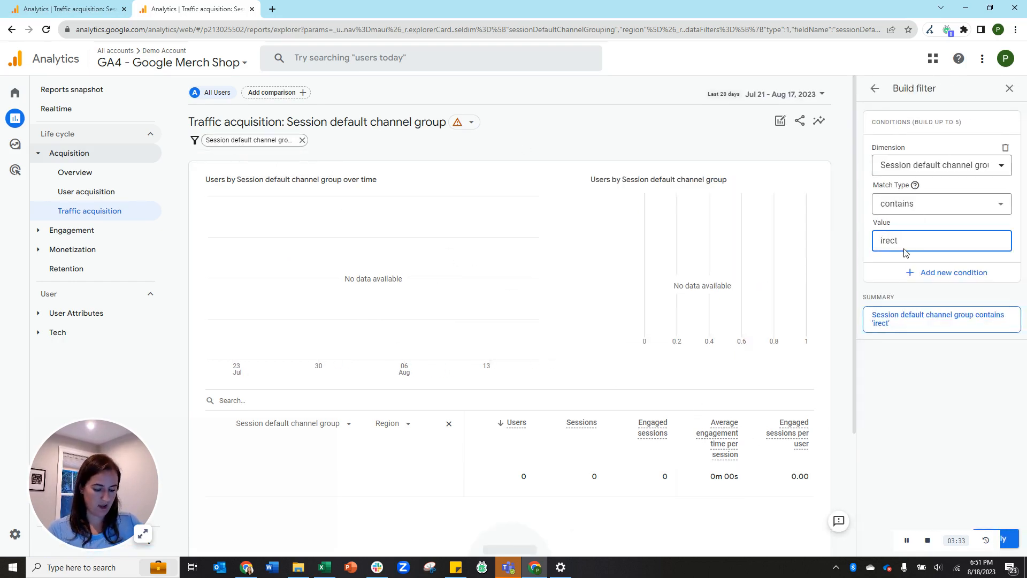
type("D")
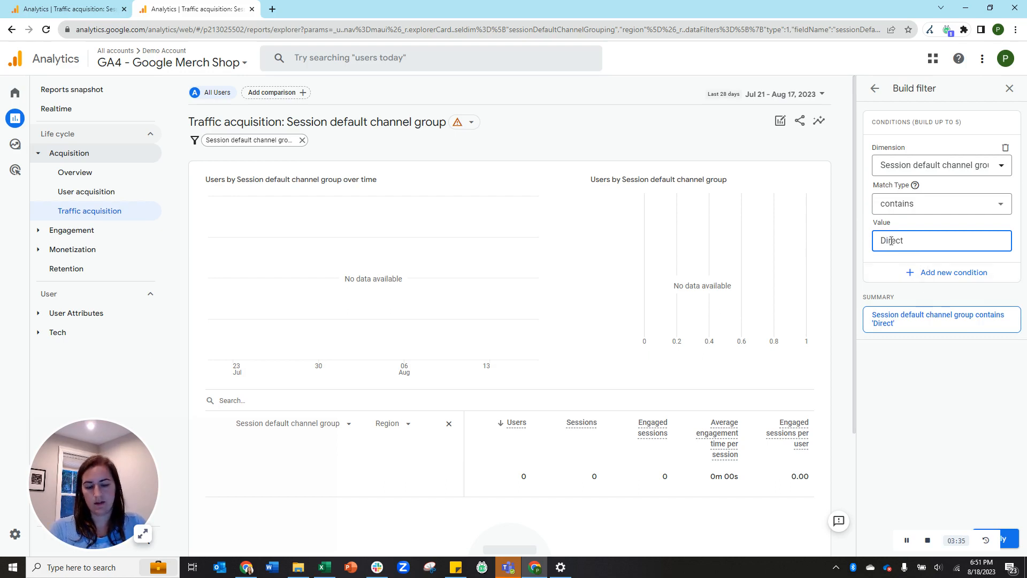
left_click(1005, 539)
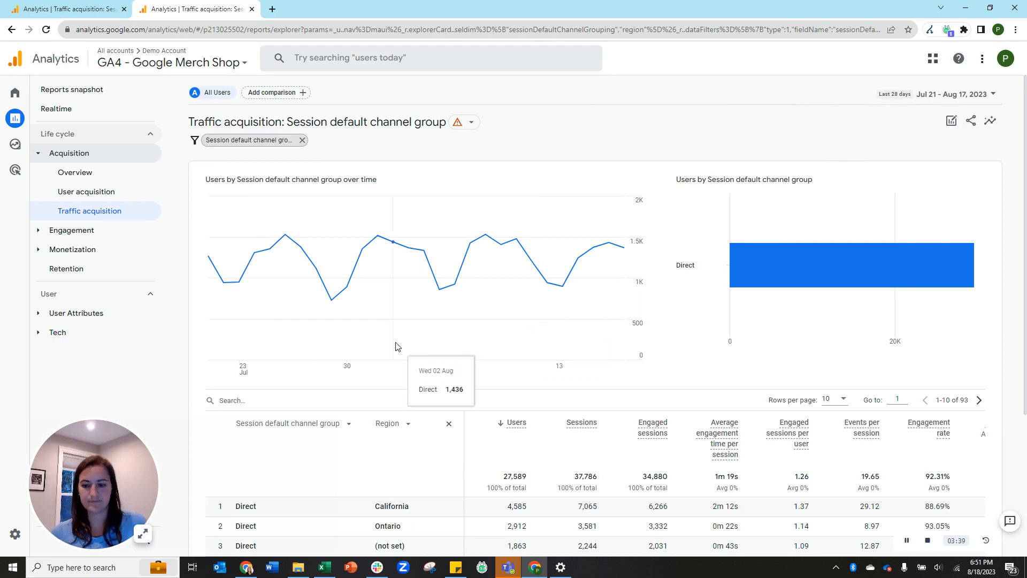
scroll(394, 344, "down", 2)
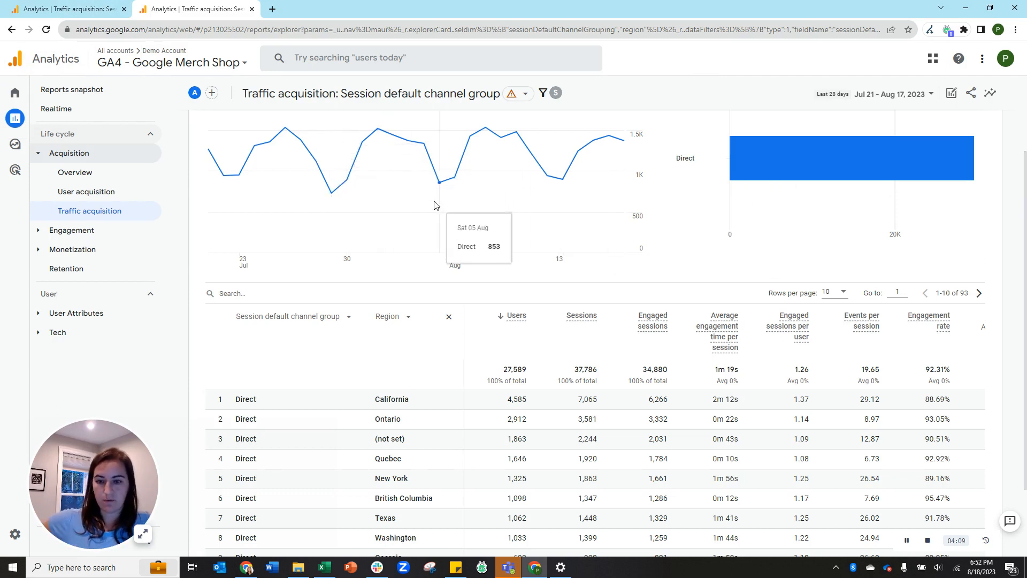
scroll(563, 299, "up", 2)
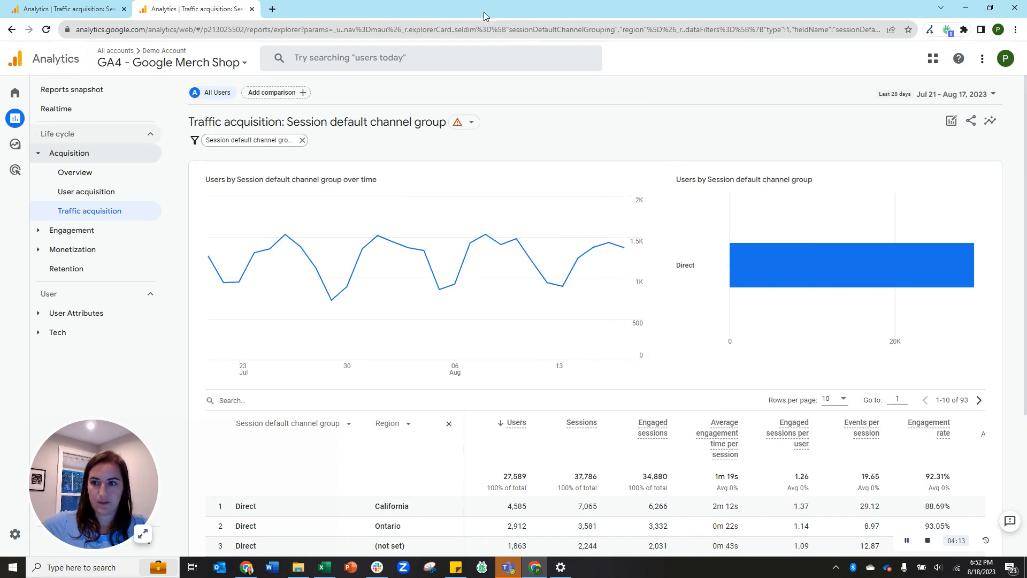
Bring up Share > Download File in the Synapse SEM report, then close sharing in Merch Shop.
left_click(972, 121)
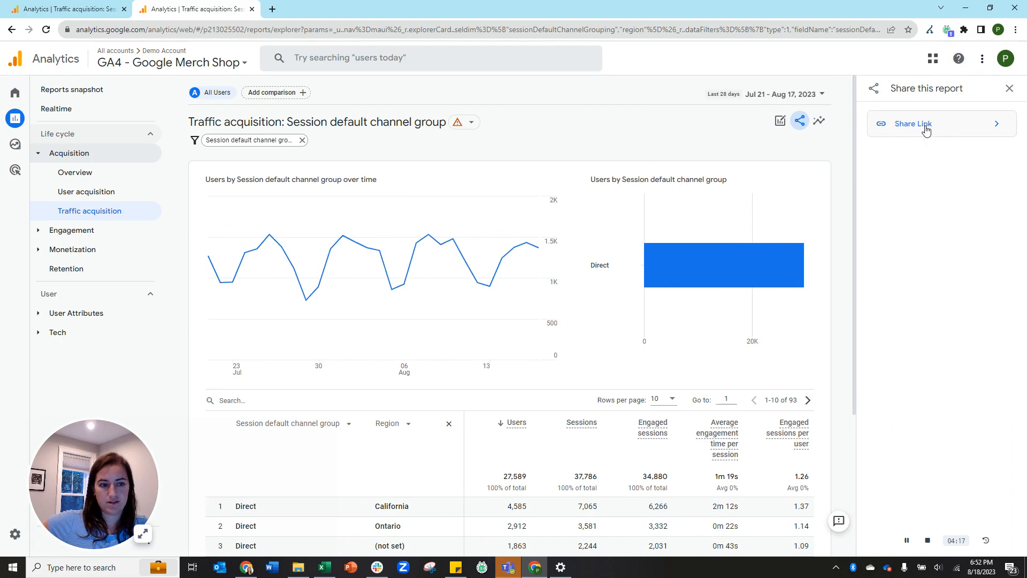
left_click(98, 10)
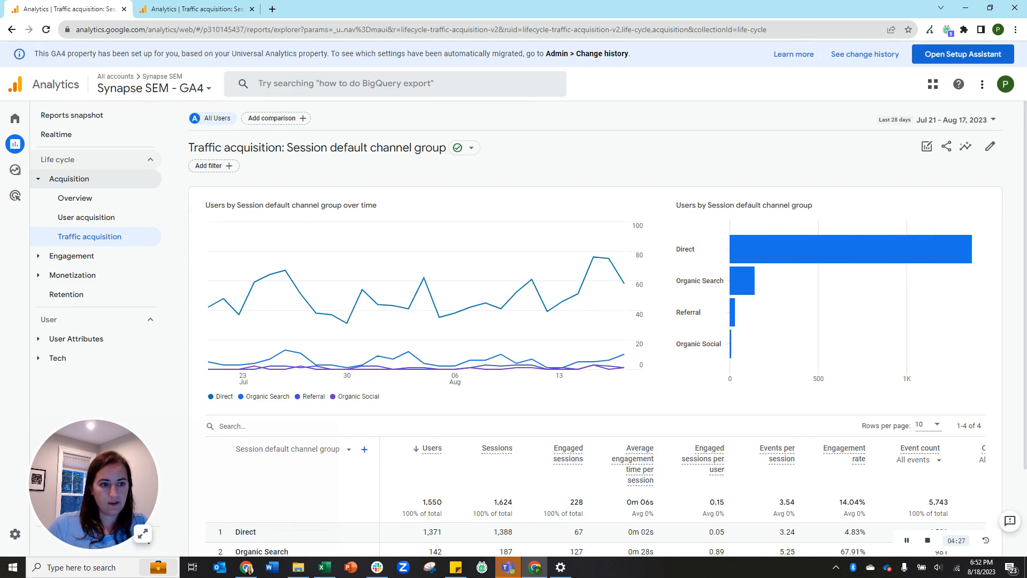
left_click(947, 147)
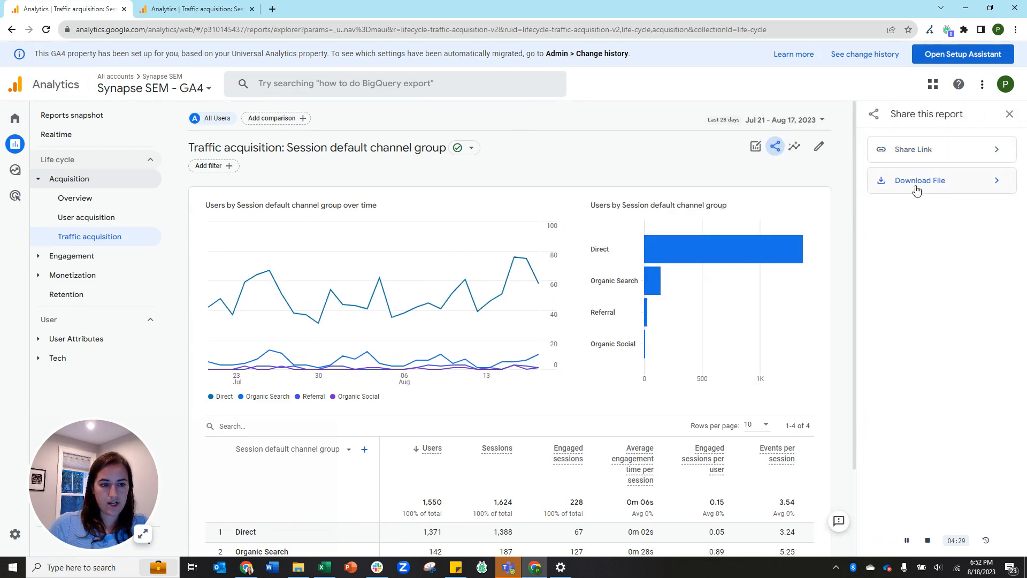
left_click(933, 186)
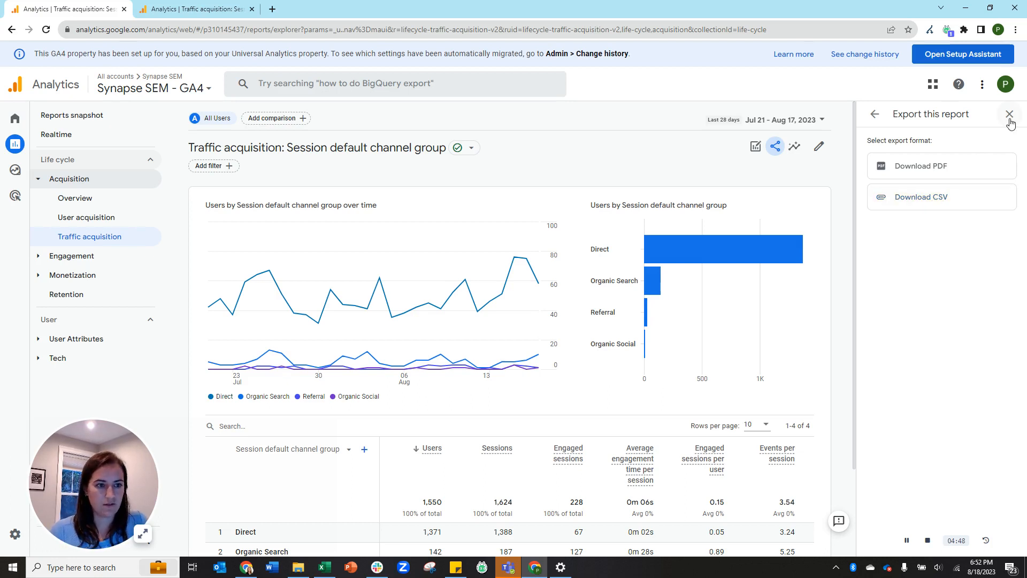
left_click(193, 10)
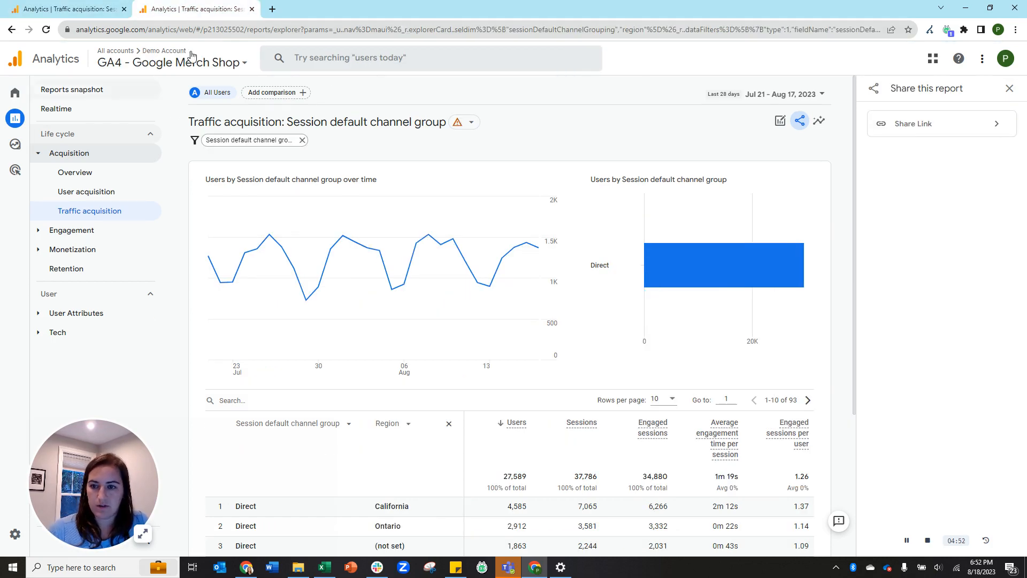
left_click(1009, 89)
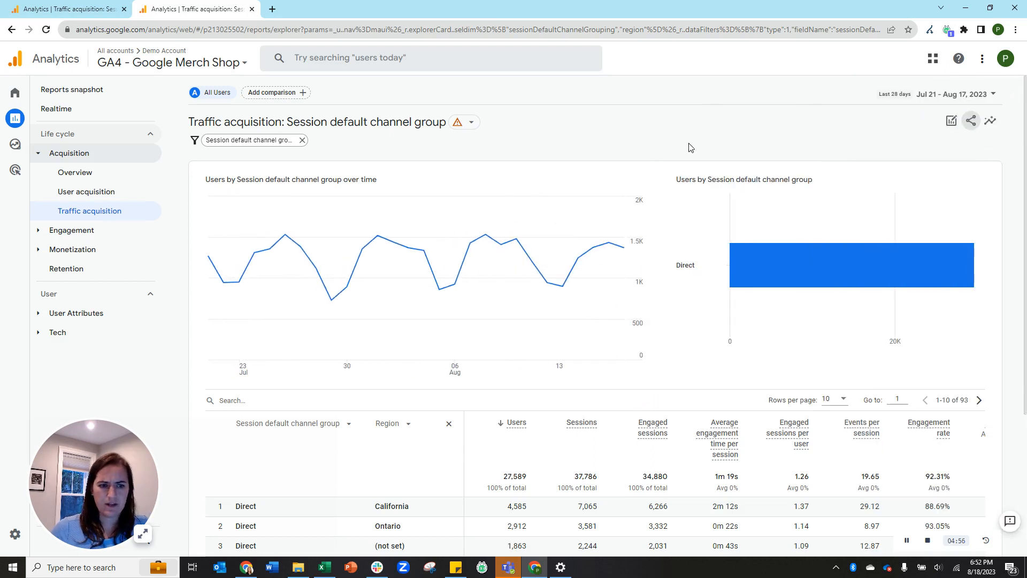
left_click(943, 95)
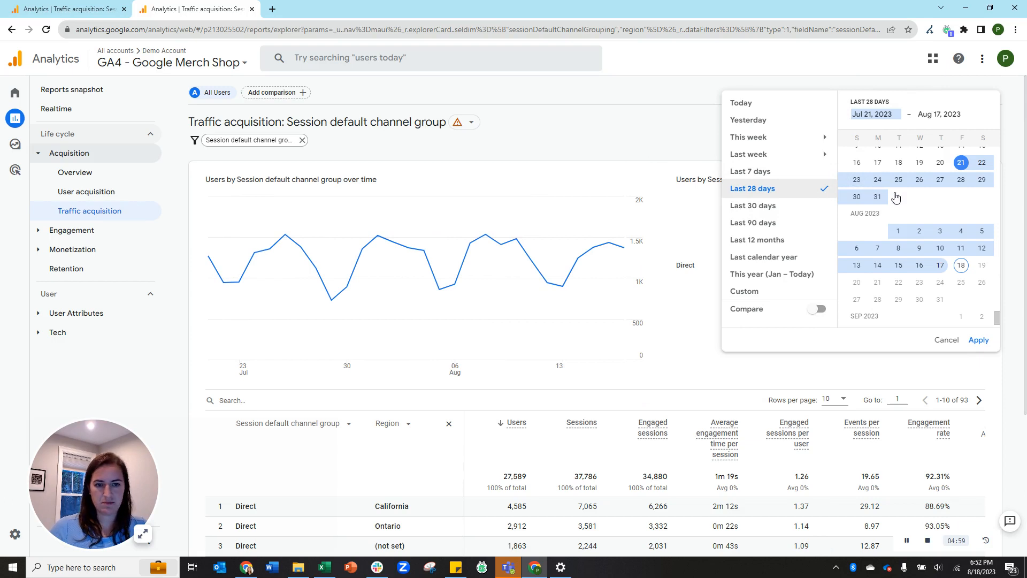
left_click(575, 127)
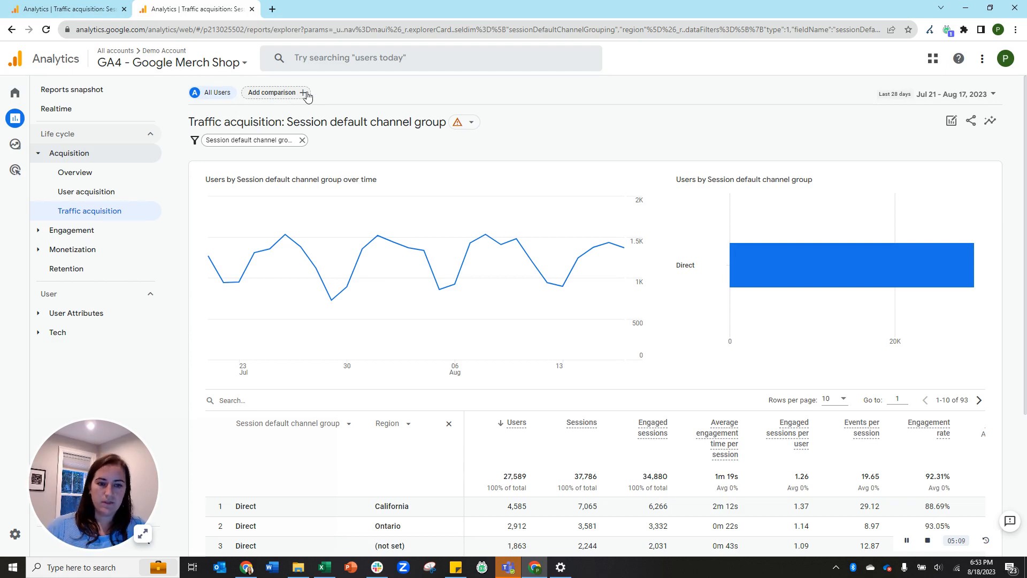
left_click(472, 123)
left_click_drag(474, 150, 549, 155)
left_click(511, 207)
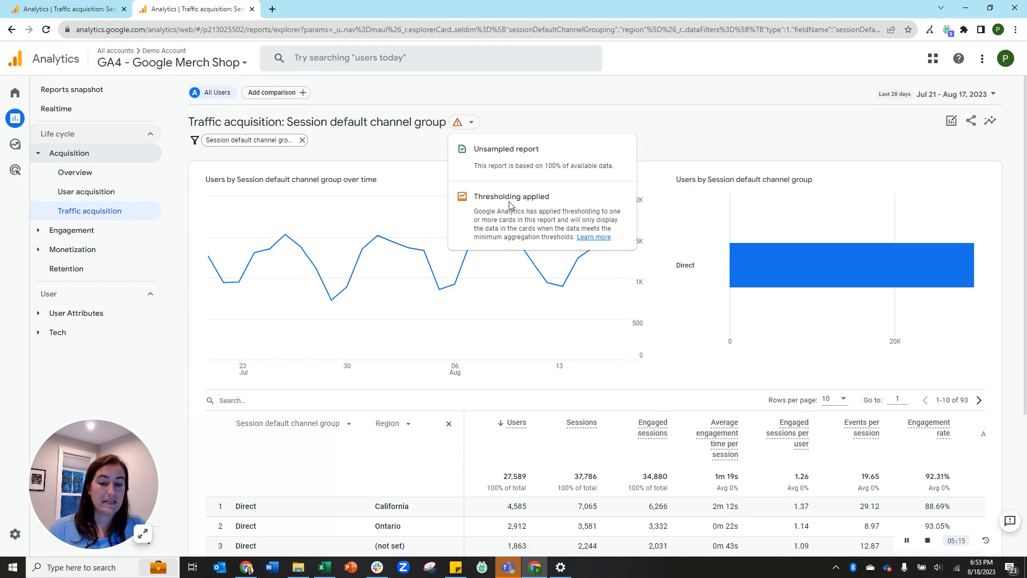
left_click_drag(476, 197, 561, 201)
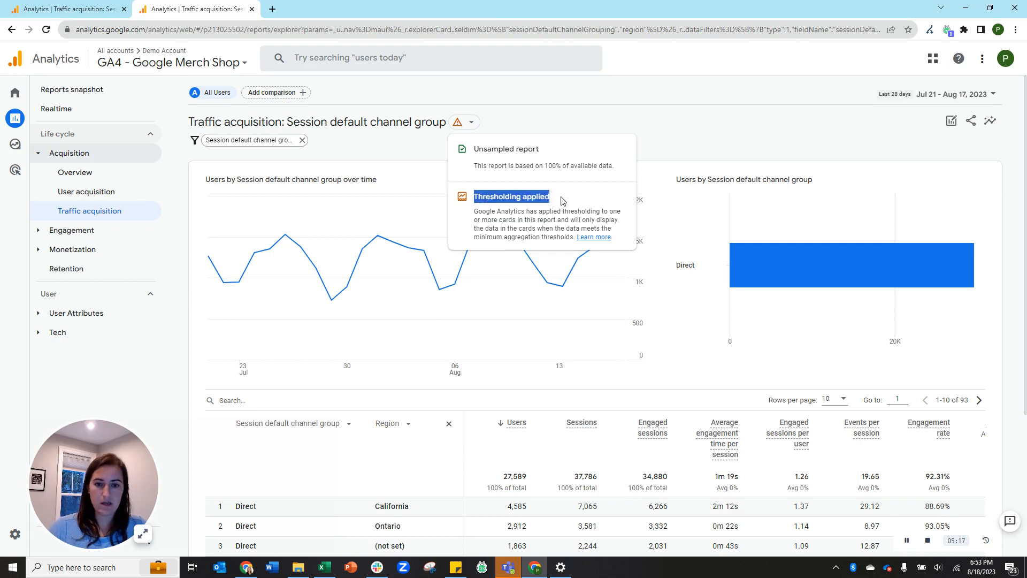
left_click(563, 201)
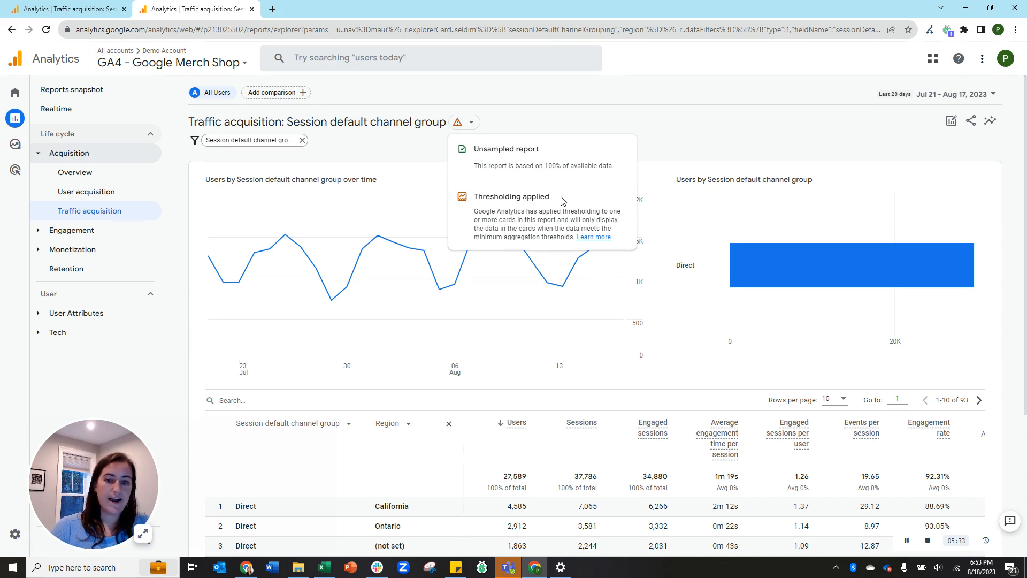
left_click_drag(474, 196, 554, 201)
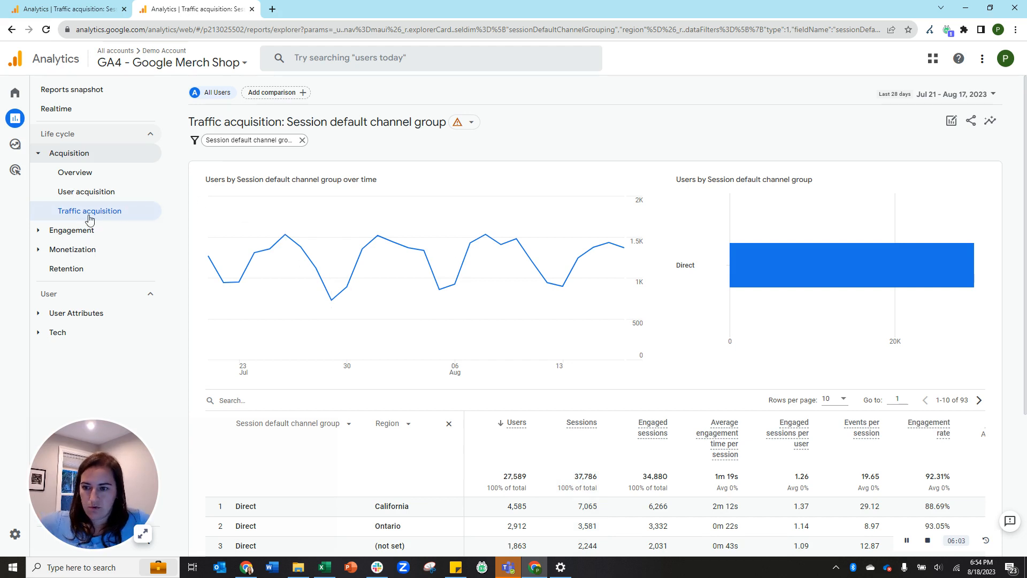
Open Engagement > Pages and screens, then the Landing page report listing 106 landing pages.
left_click(75, 233)
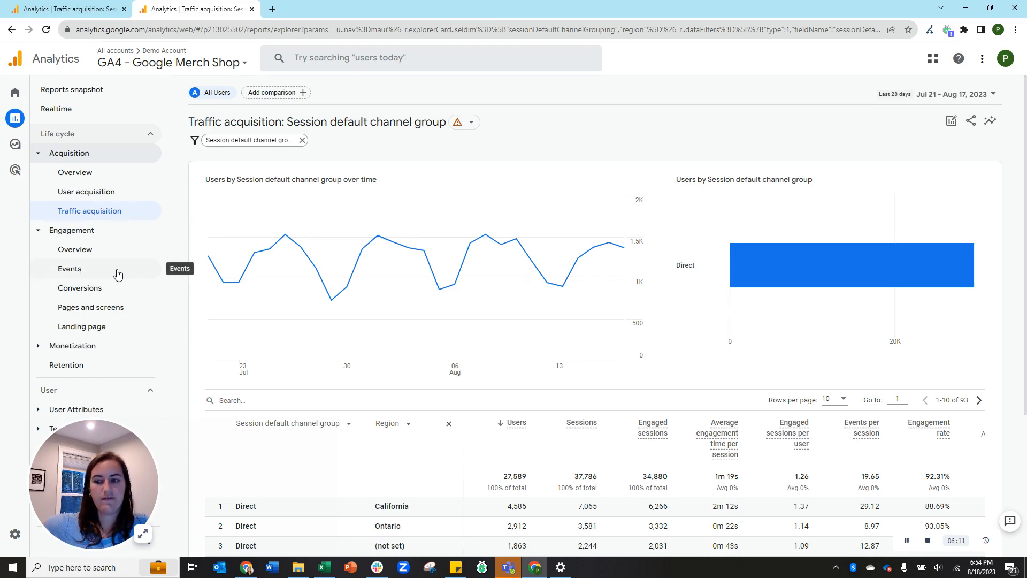
left_click(90, 309)
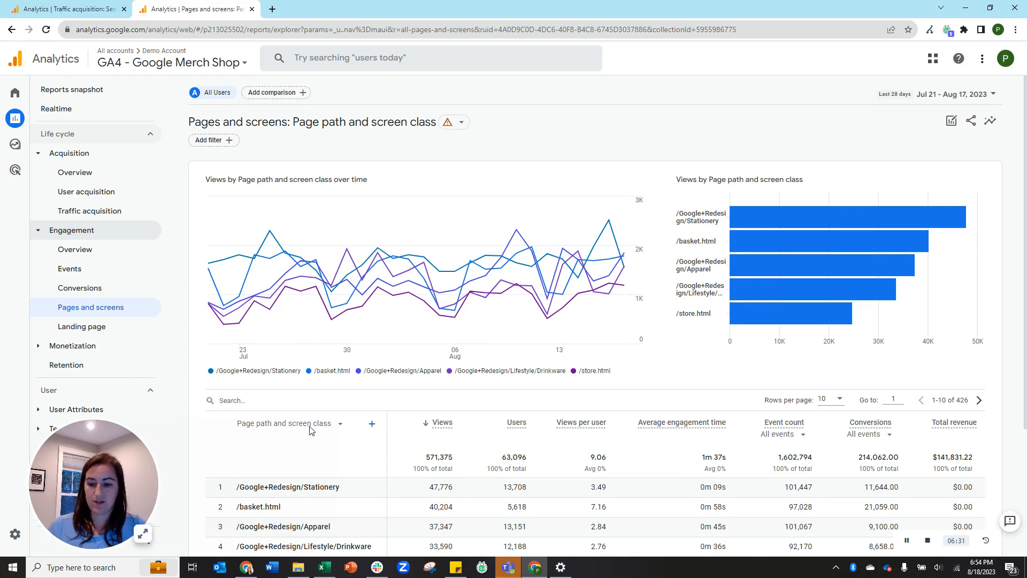
scroll(313, 427, "down", 2)
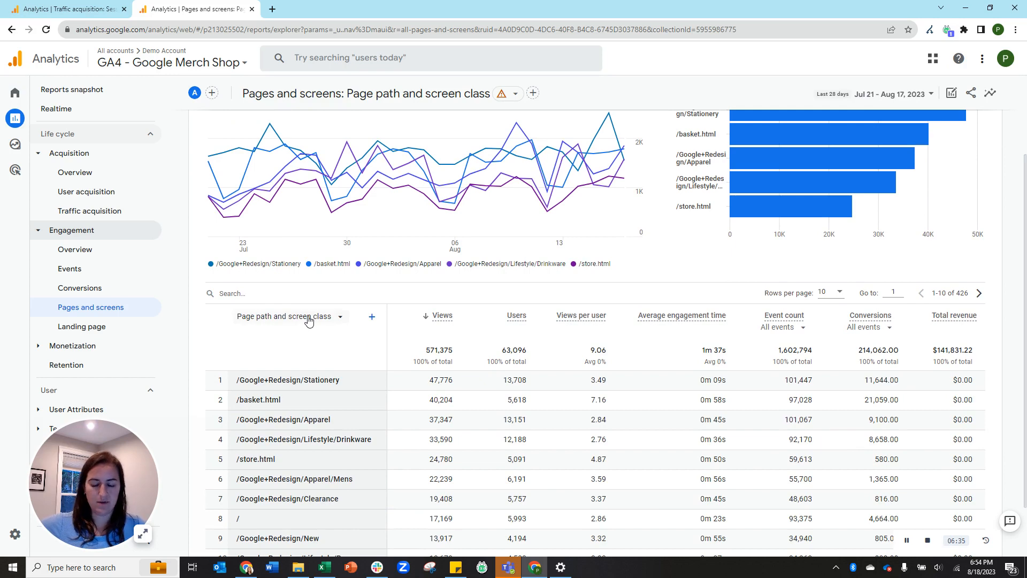
scroll(572, 411, "up", 2)
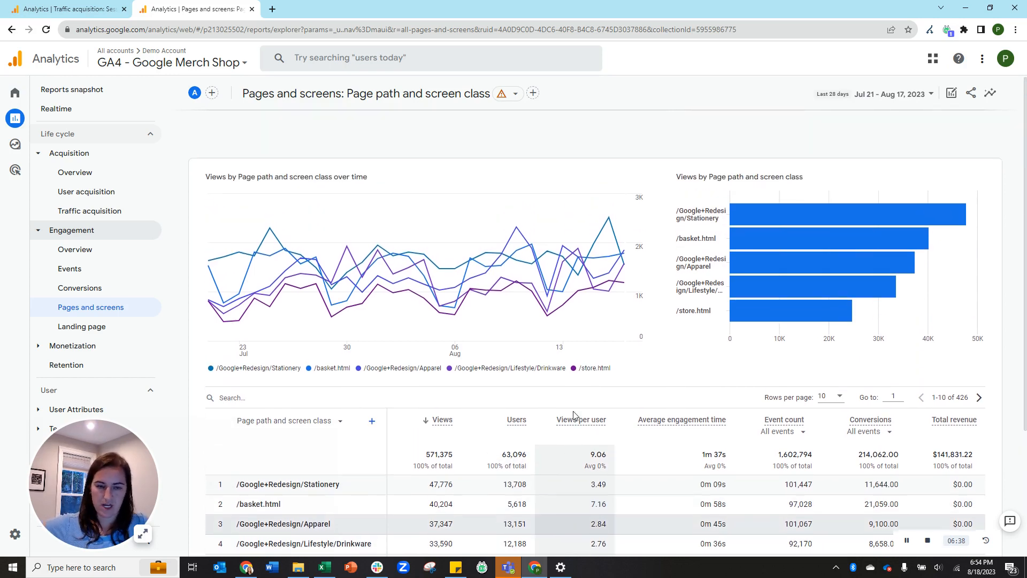
left_click(98, 331)
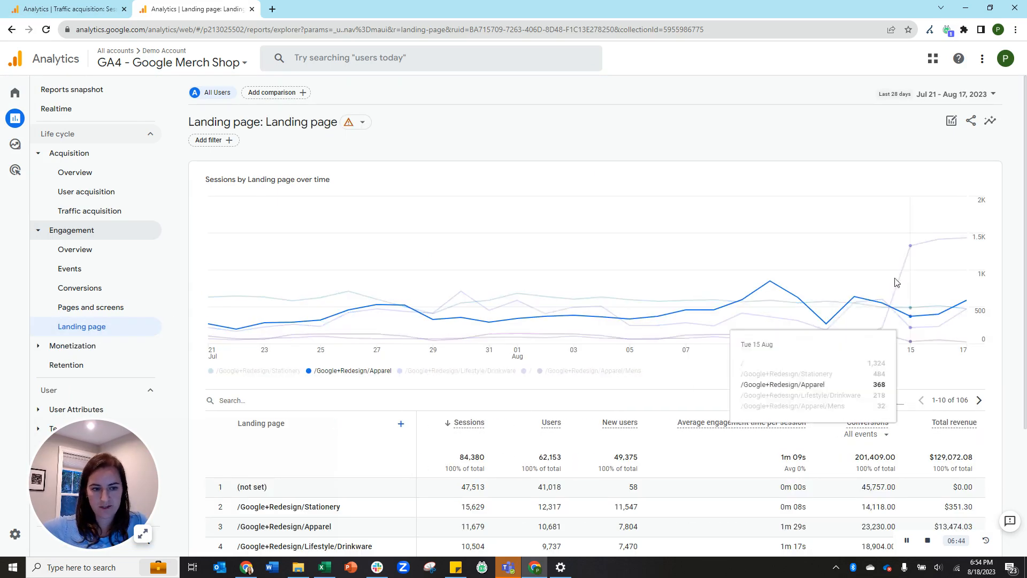
scroll(534, 193, "down", 1)
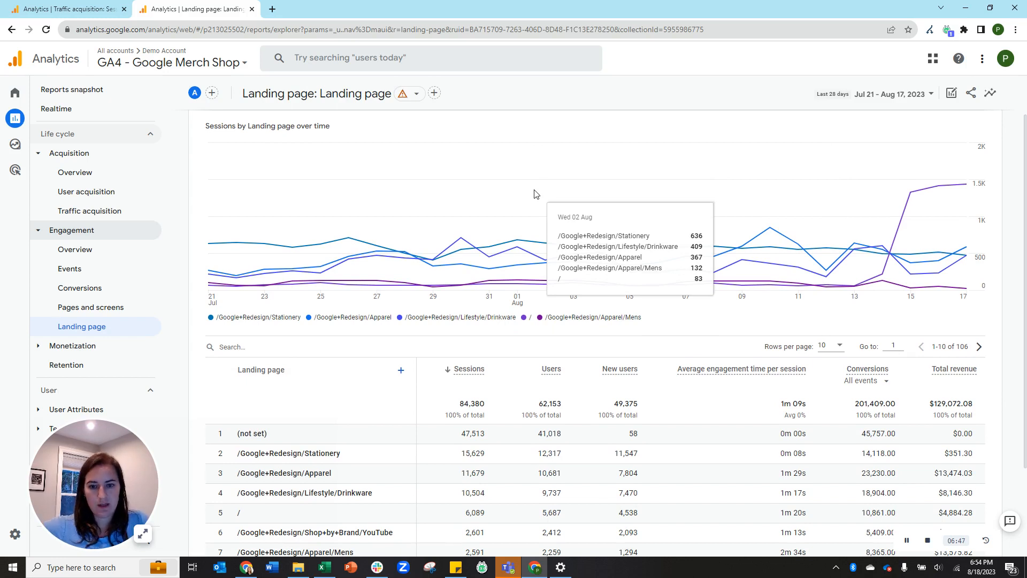
left_click(401, 371)
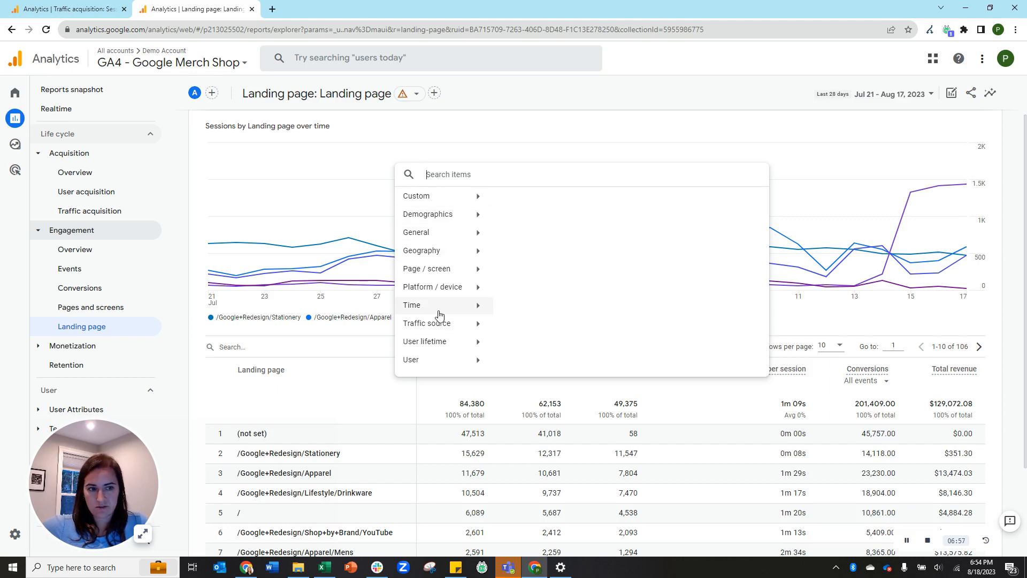
left_click(1005, 311)
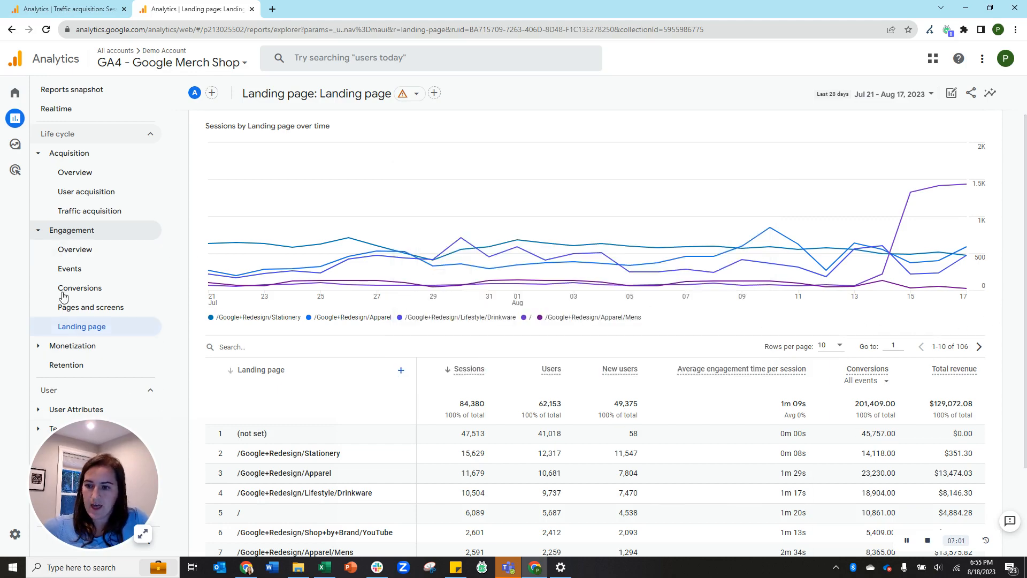
left_click(40, 234)
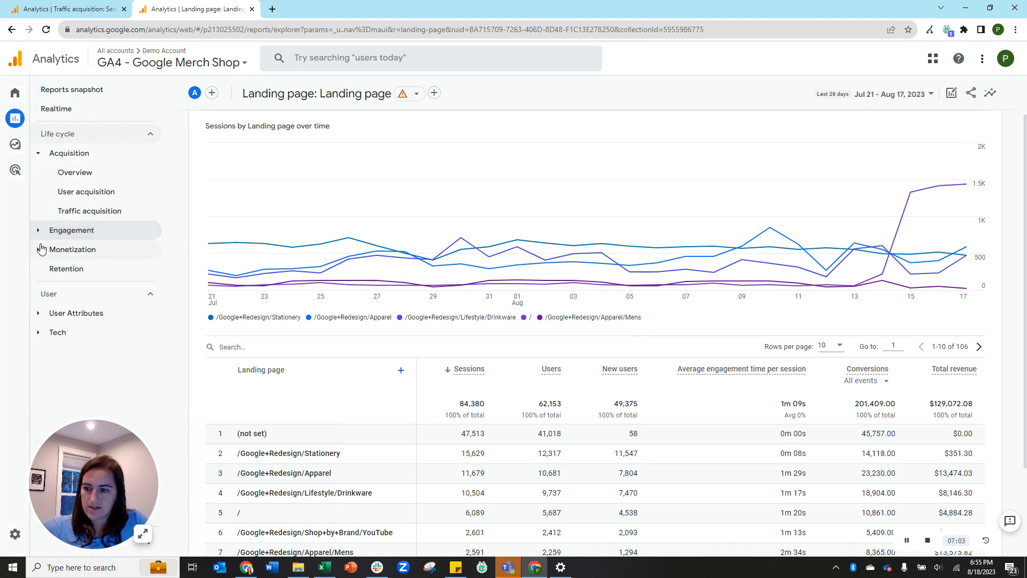
Collapse Acquisition and Monetization, and expand User Attributes and Tech in the nav.
left_click(39, 250)
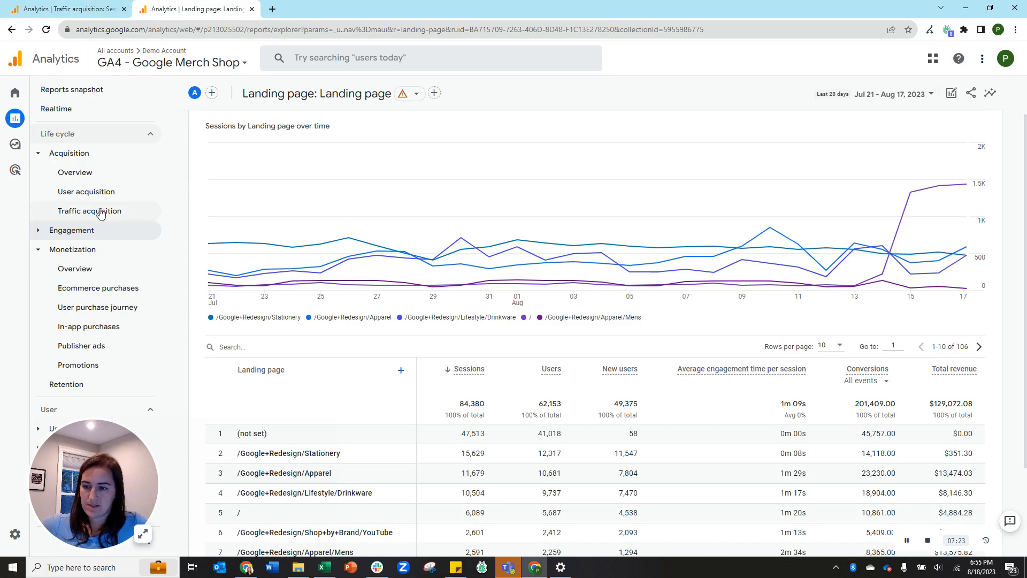
left_click(40, 154)
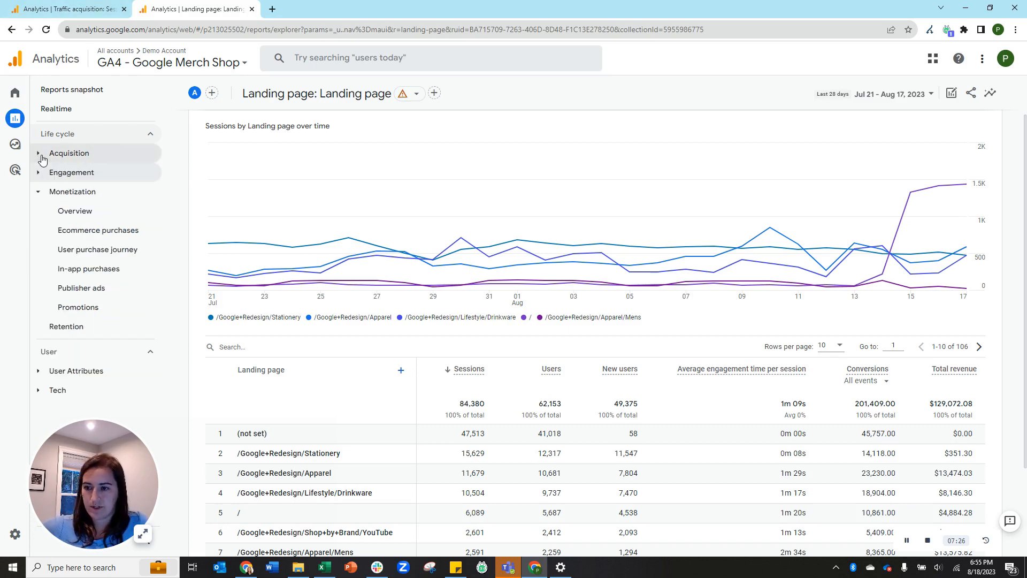
left_click(39, 193)
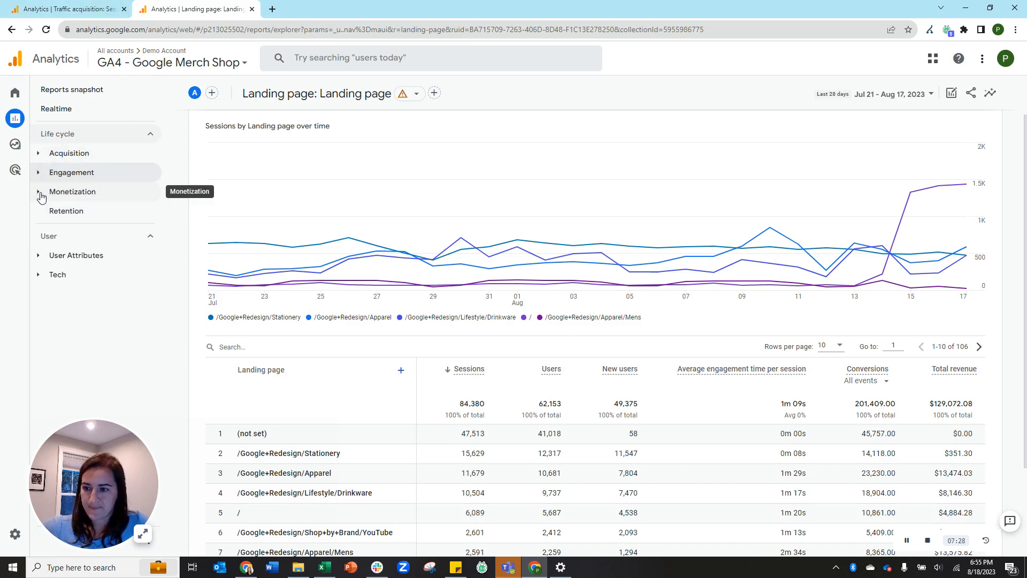
left_click(36, 260)
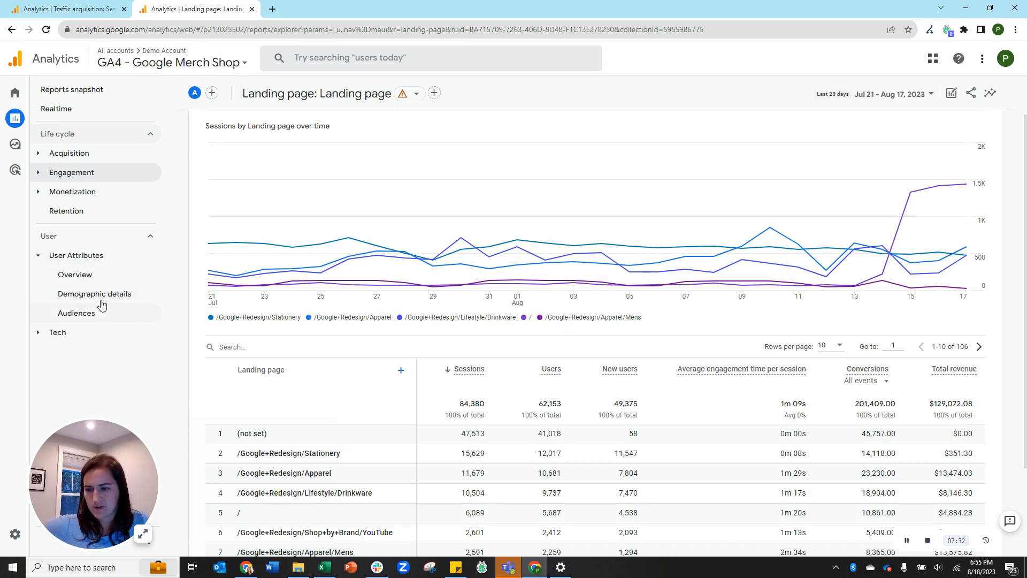
left_click(39, 332)
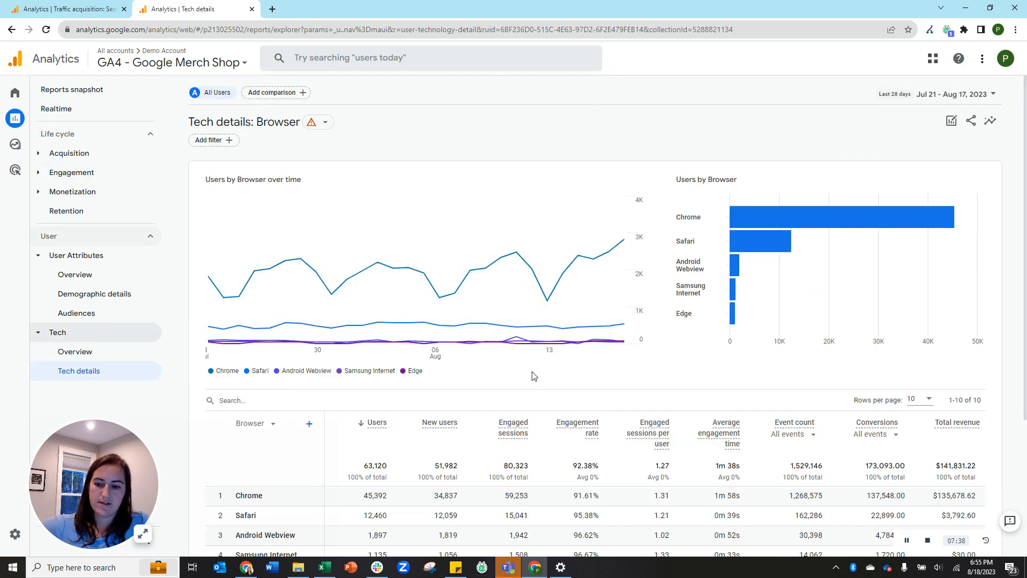
scroll(588, 375, "down", 2)
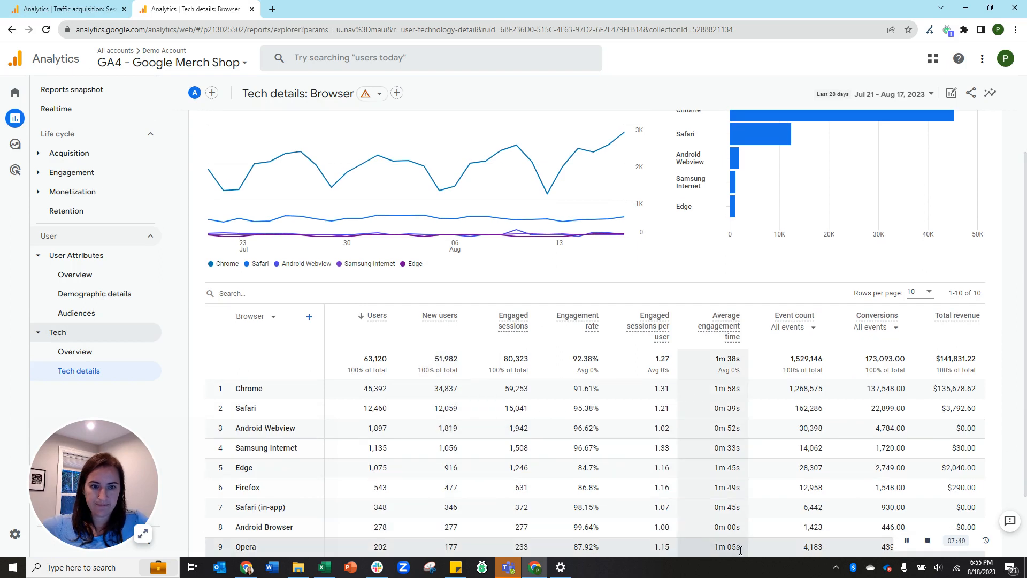
scroll(802, 364, "up", 2)
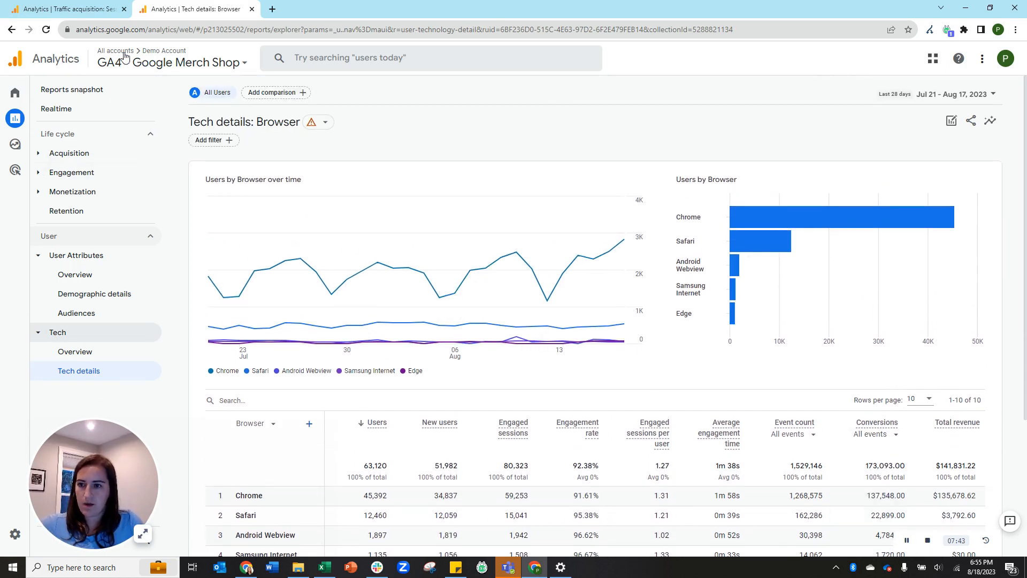
Return to the Synapse SEM report, close the export panel and collapse Acquisition.
left_click(72, 12)
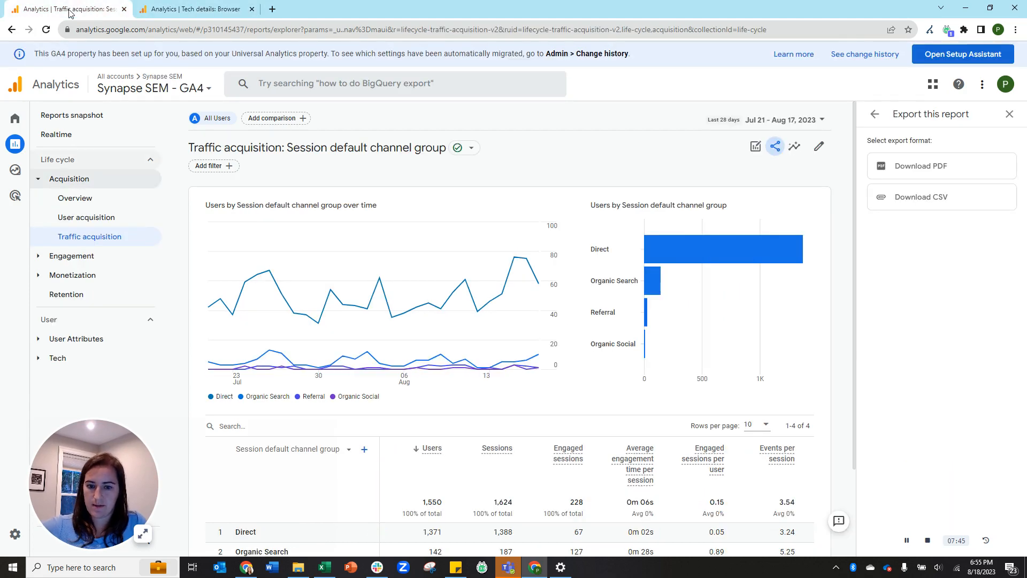
left_click_drag(107, 500, 953, 473)
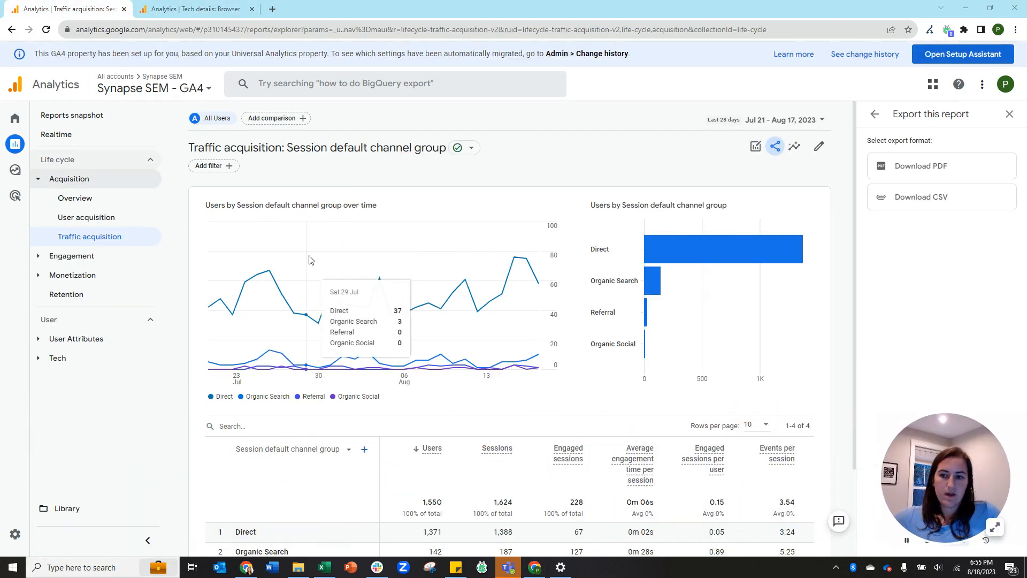
left_click(1009, 114)
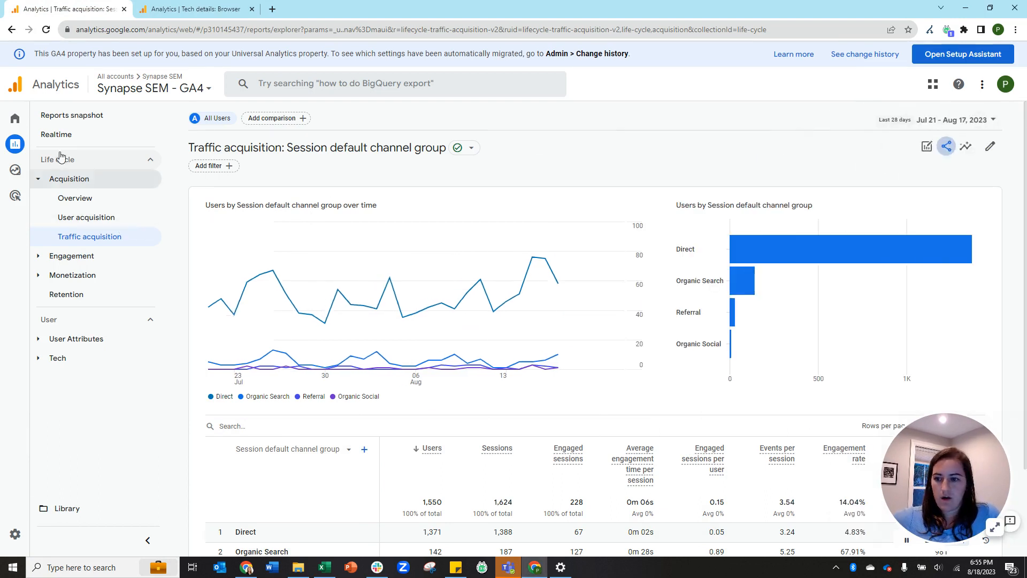
left_click(39, 185)
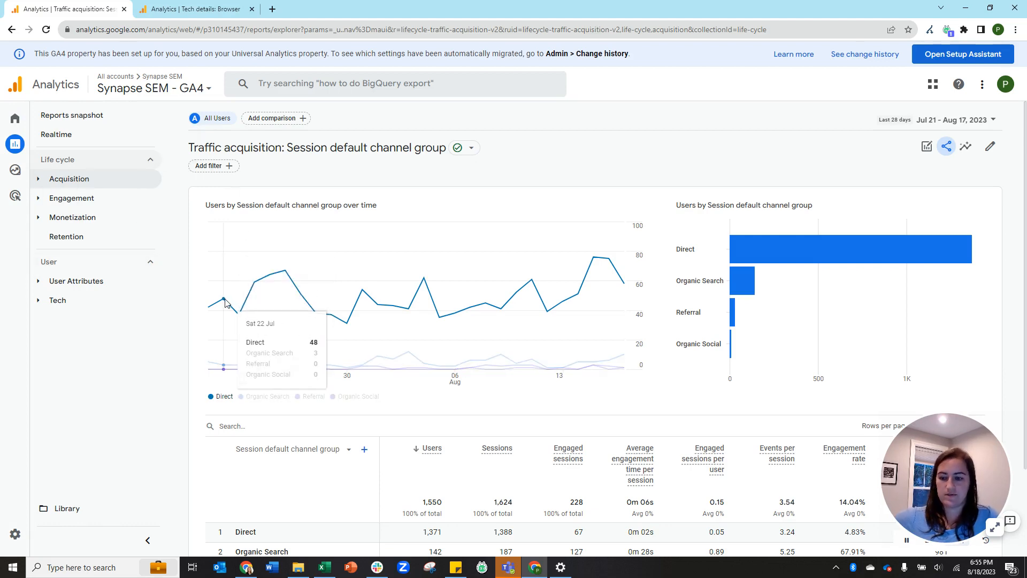
Open the Library and review the Business objectives, Life cycle and User collections.
left_click(68, 509)
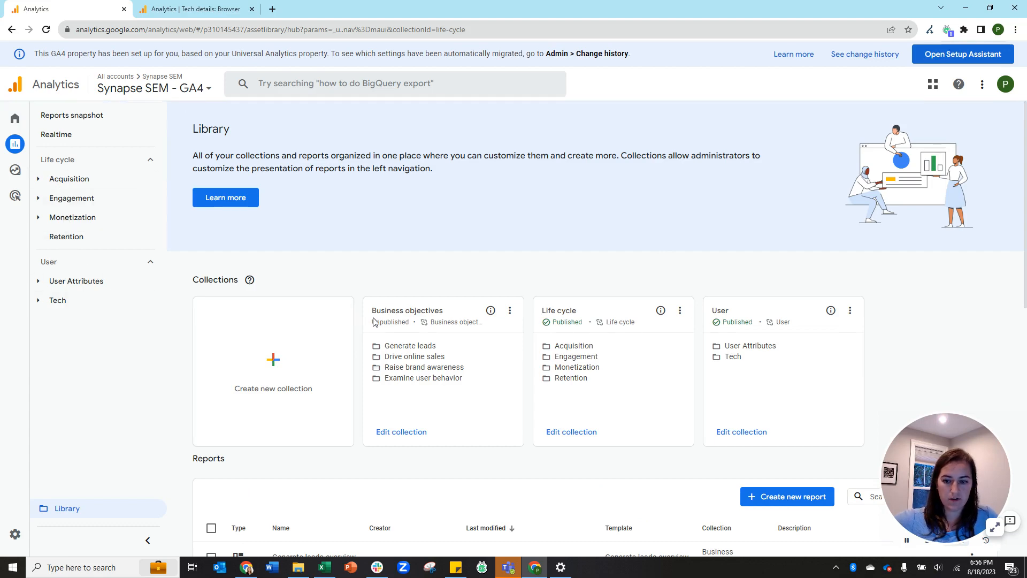
scroll(376, 322, "down", 4)
scroll(358, 408, "down", 6)
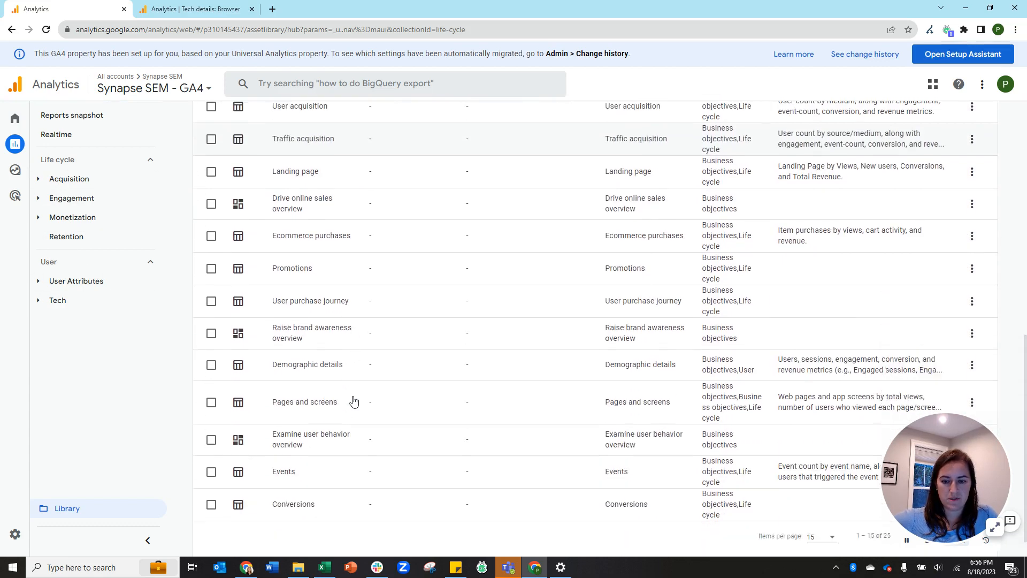
scroll(351, 400, "up", 9)
scroll(223, 232, "down", 1)
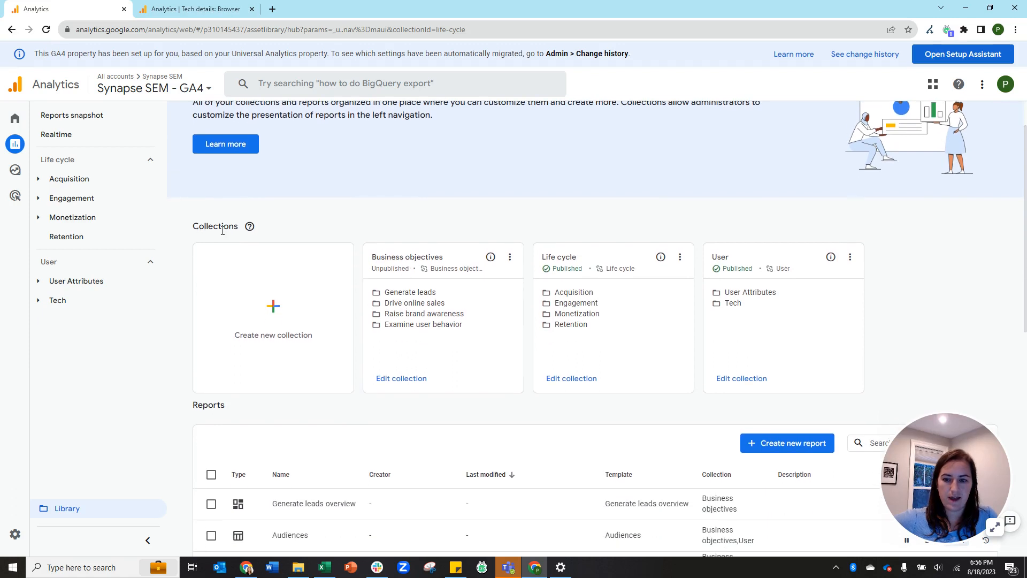
left_click_drag(194, 226, 237, 230)
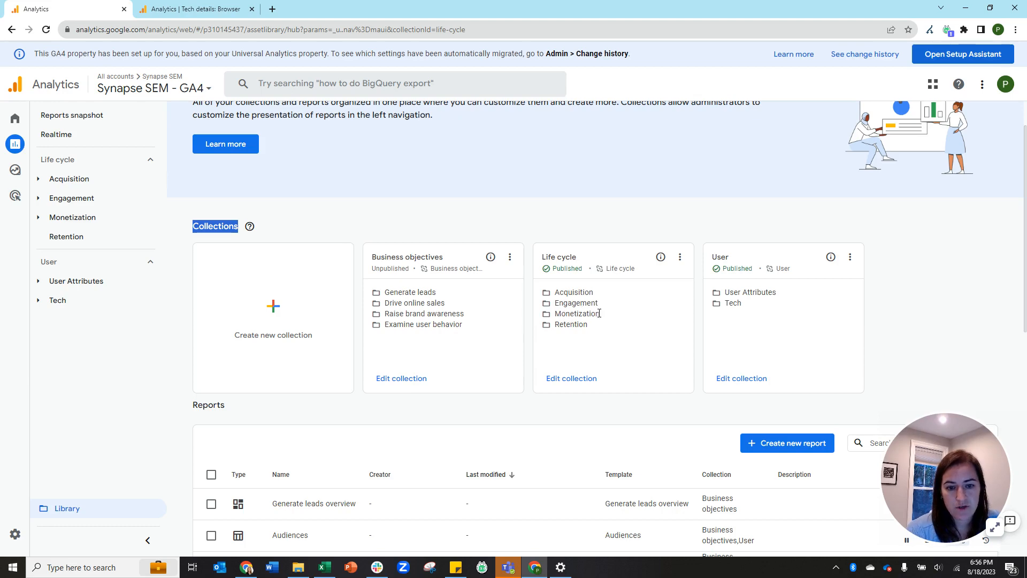
scroll(604, 313, "down", 6)
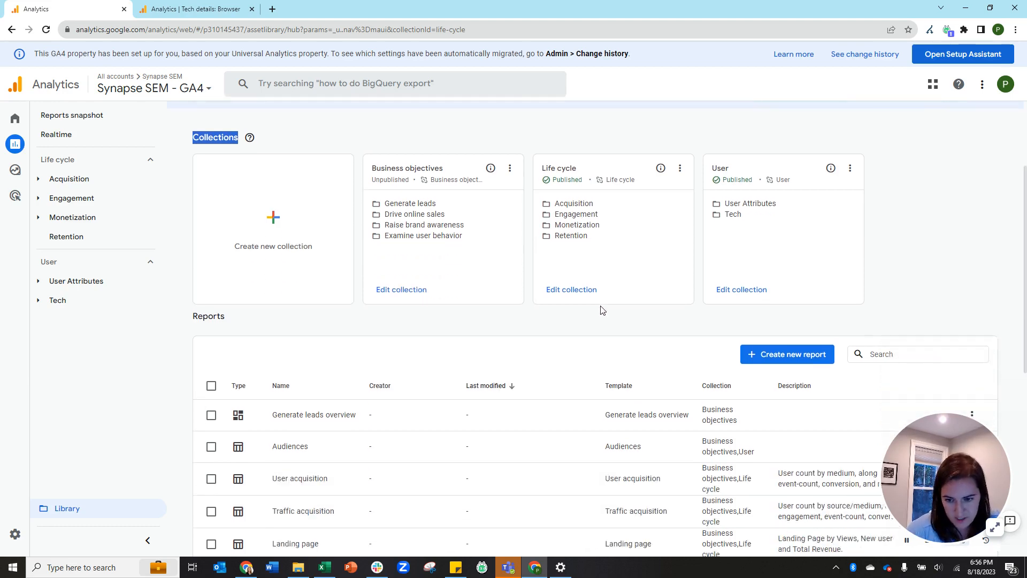
scroll(372, 222, "down", 3)
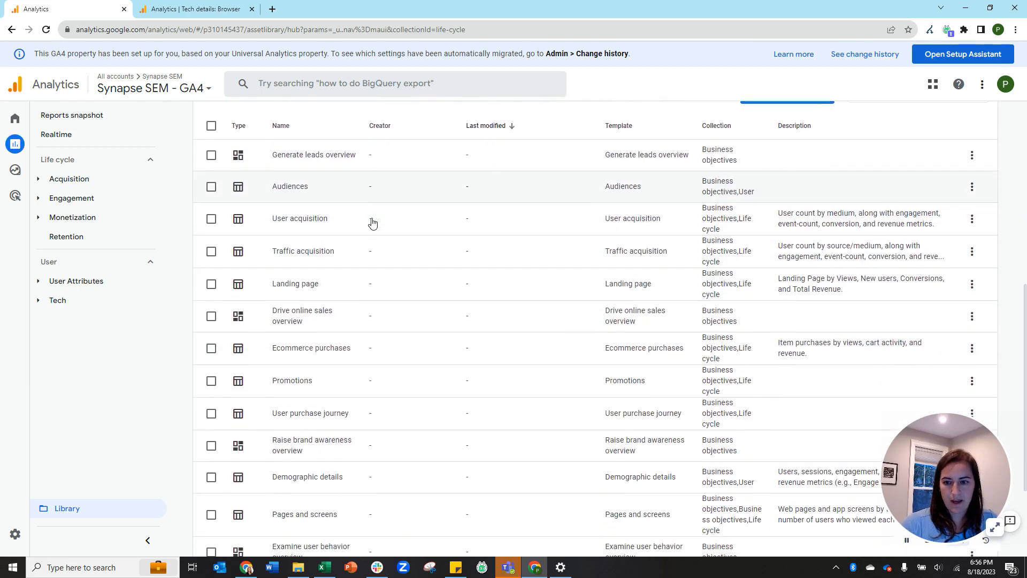
scroll(633, 488, "up", 10)
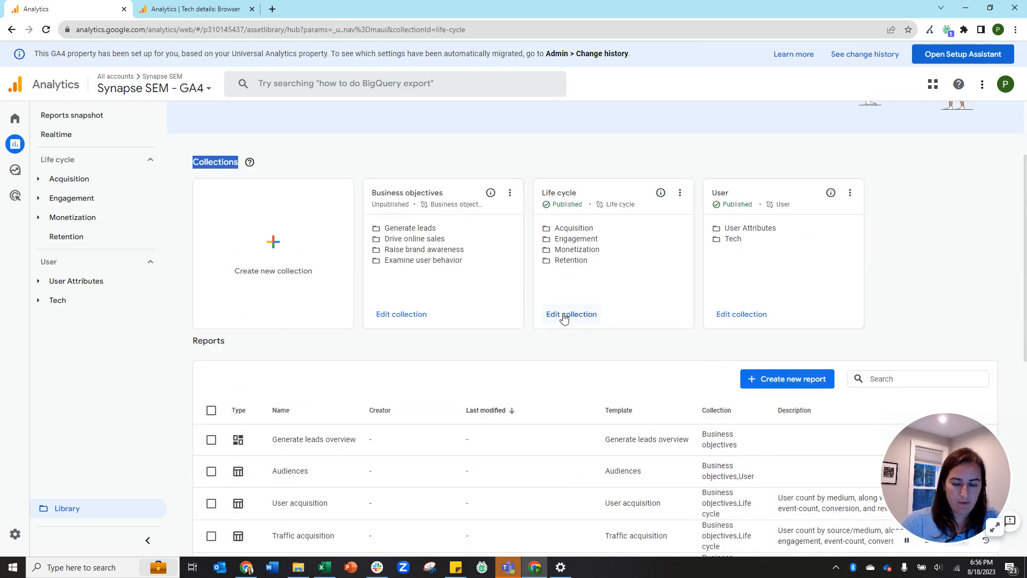
Remove the Monetization topic from the Life cycle collection and save it.
left_click(564, 321)
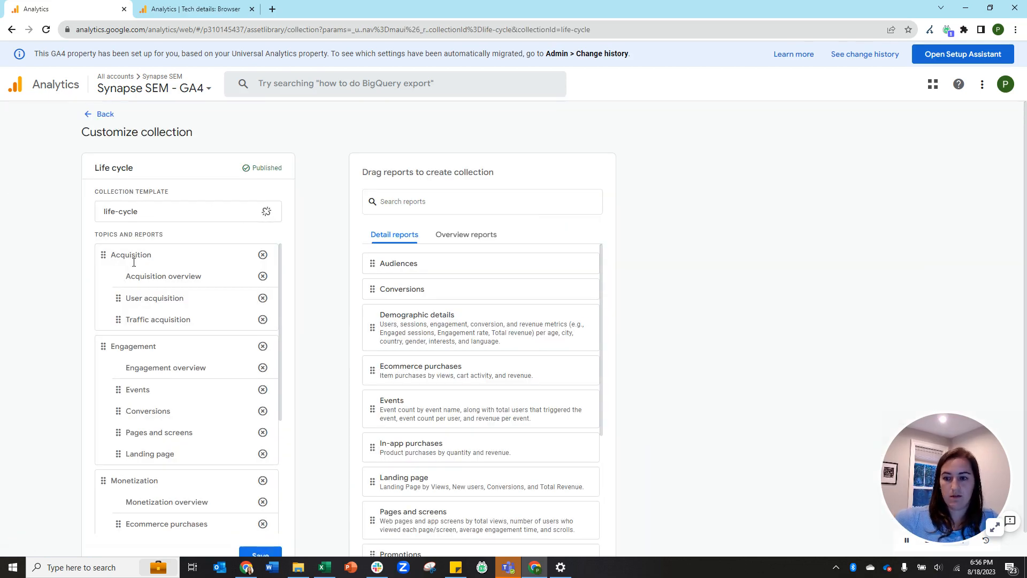
scroll(188, 451, "down", 3)
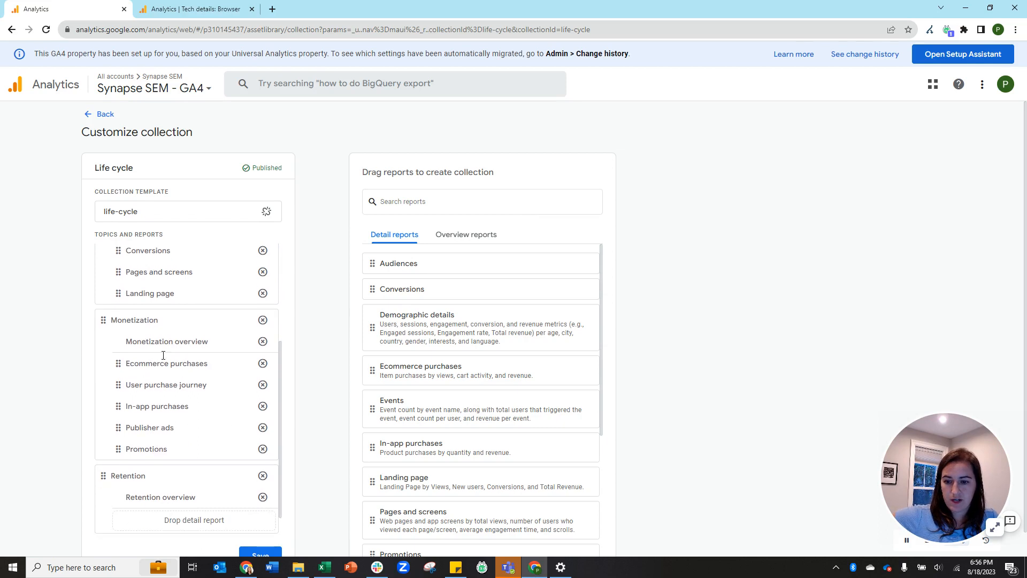
left_click(262, 321)
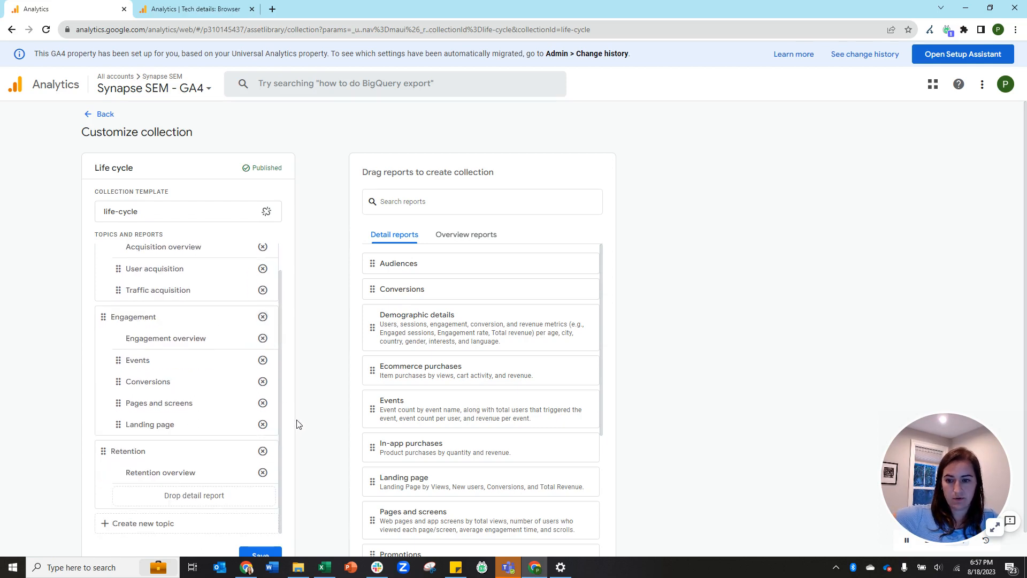
left_click(268, 555)
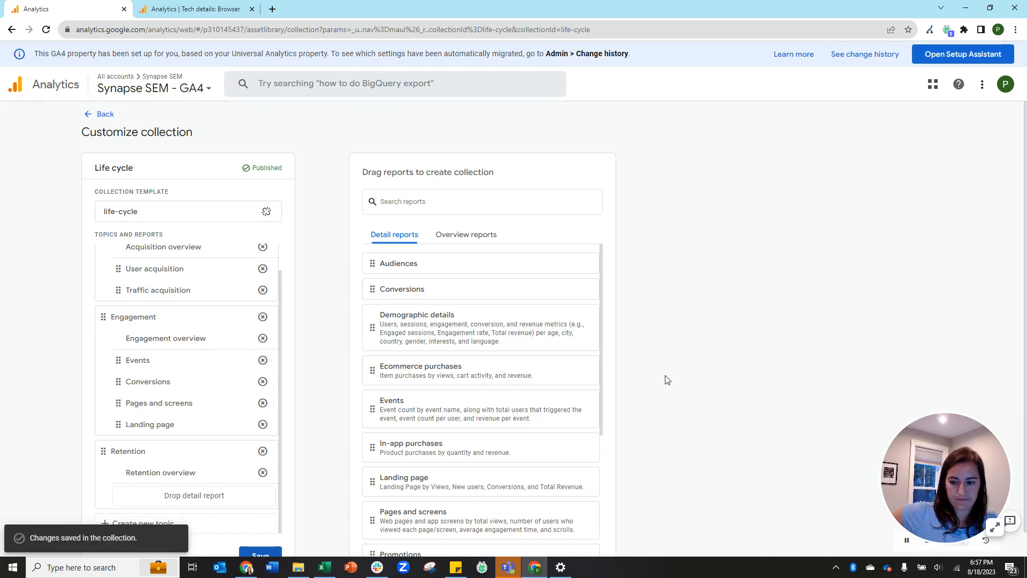
left_click(104, 114)
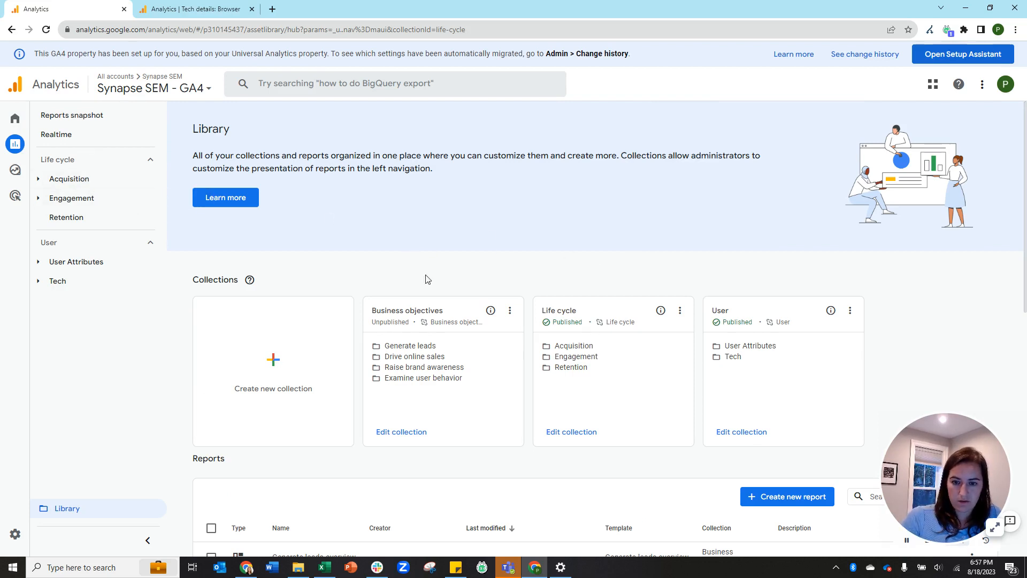
Open the Traffic acquisition report for editing from the Library.
scroll(637, 223, "down", 2)
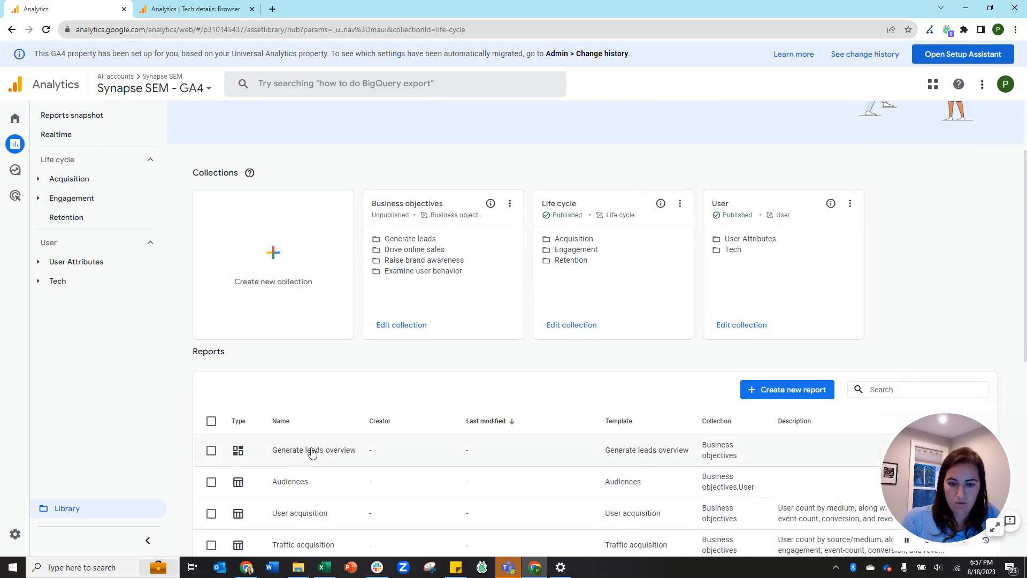
scroll(328, 406, "down", 4)
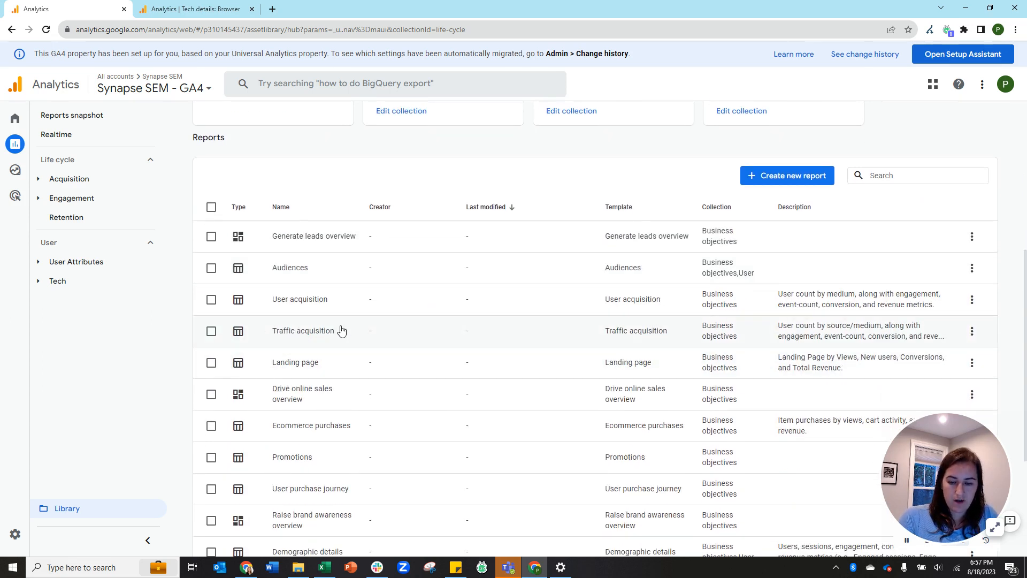
left_click(972, 331)
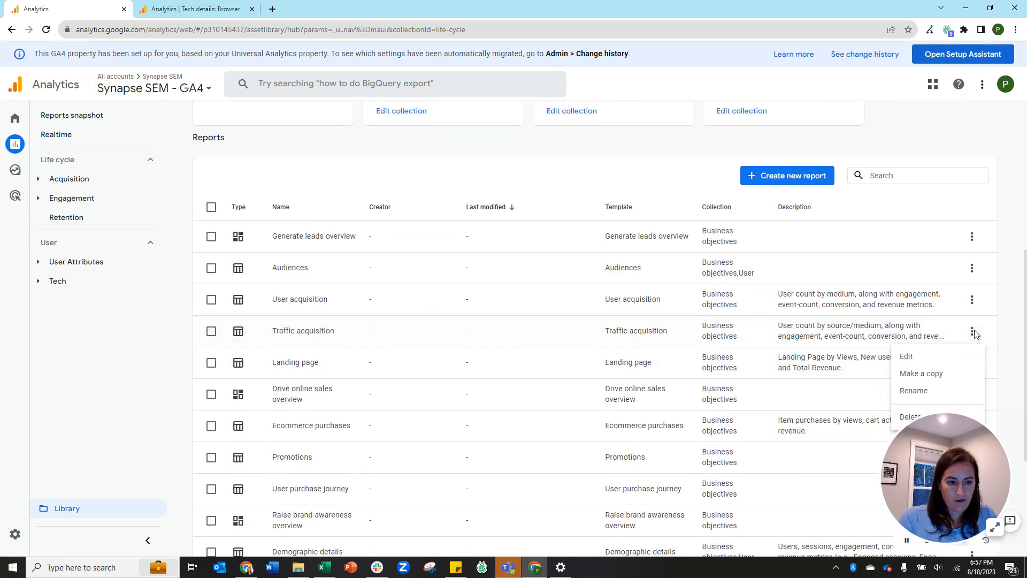
left_click(907, 357)
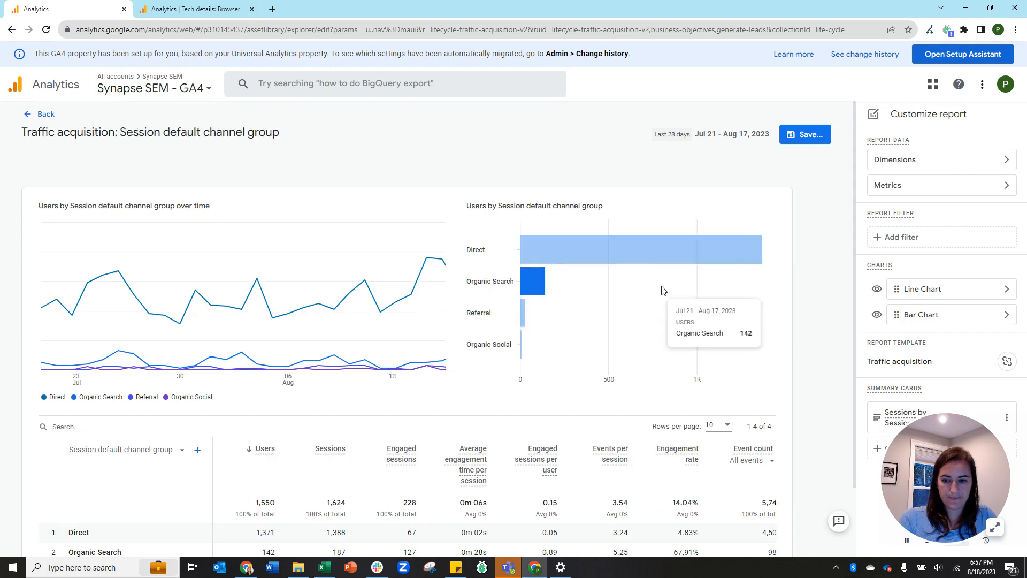
Swap out Engaged sessions and Events per session for Bounce rate, then apply.
scroll(535, 294, "down", 2)
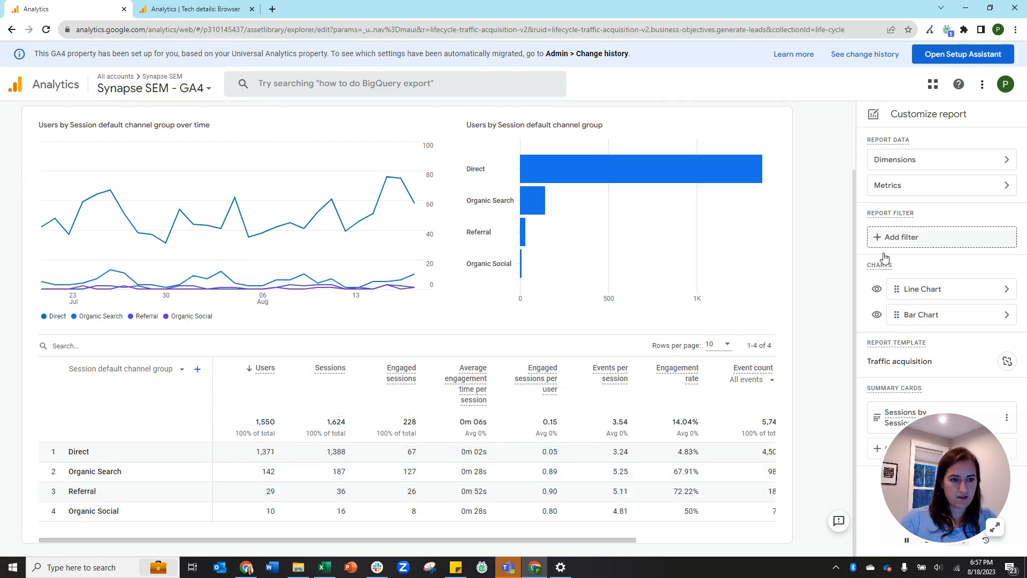
left_click(902, 190)
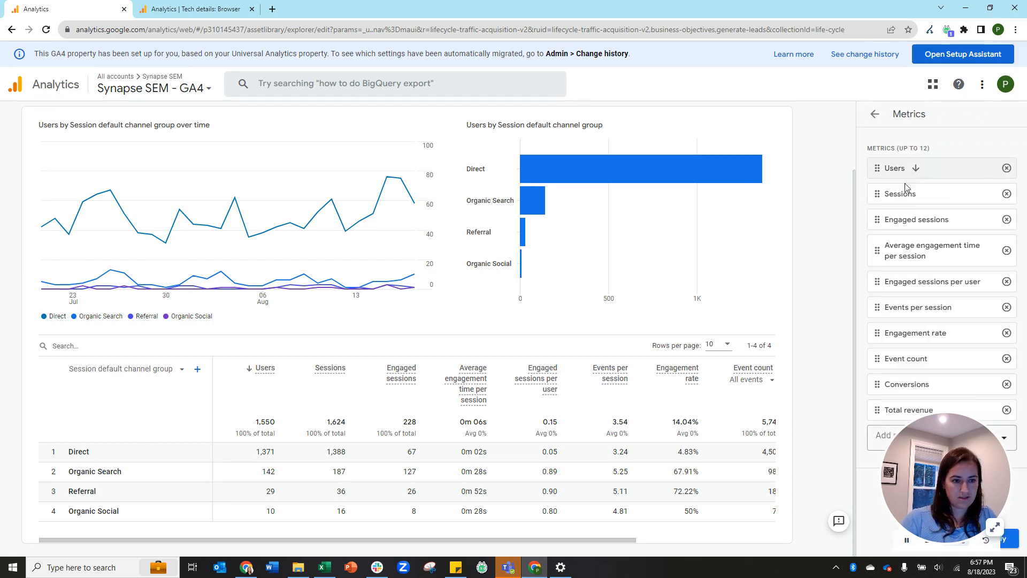
left_click(1006, 220)
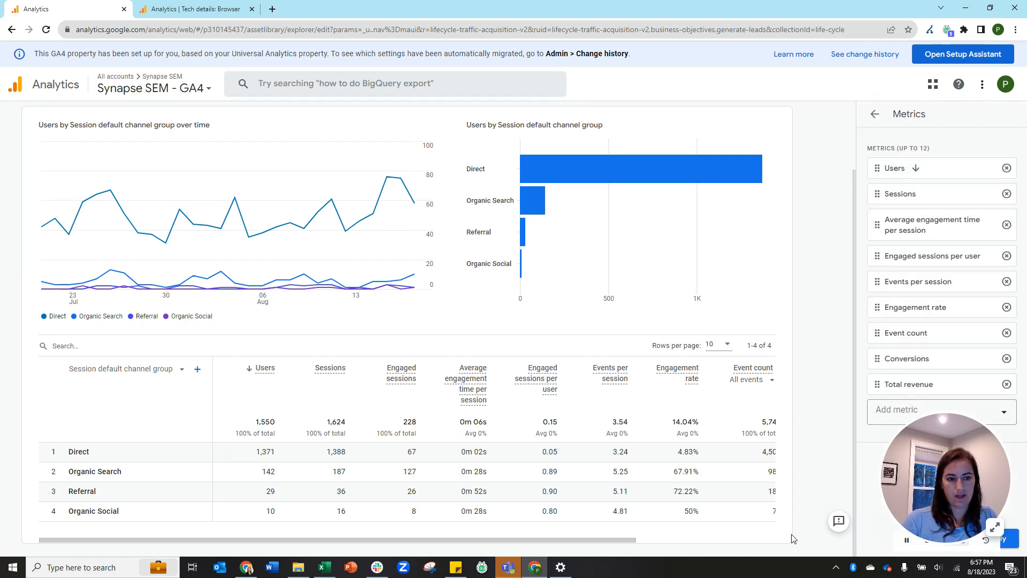
left_click(889, 410)
type("bounc")
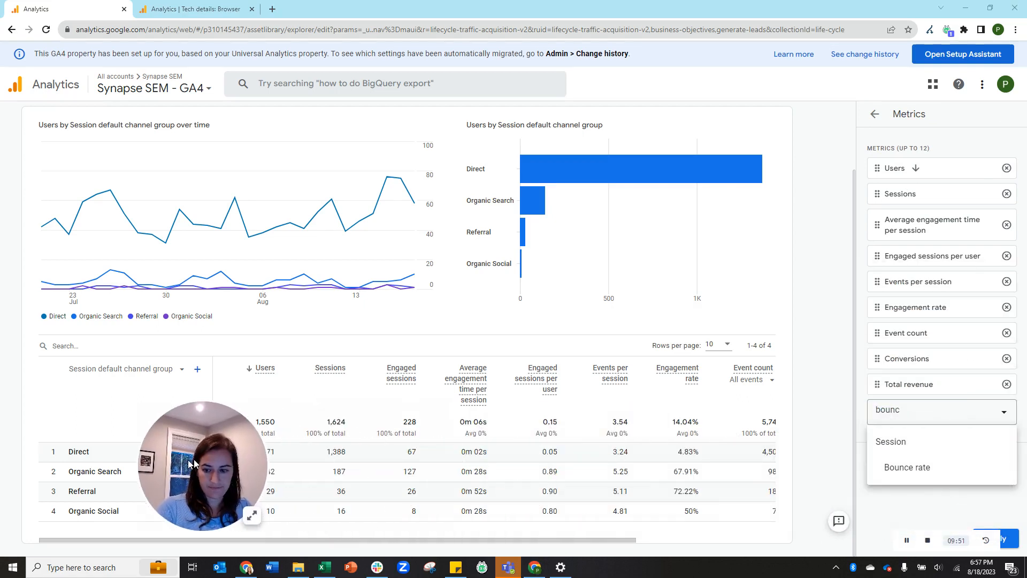
left_click(909, 468)
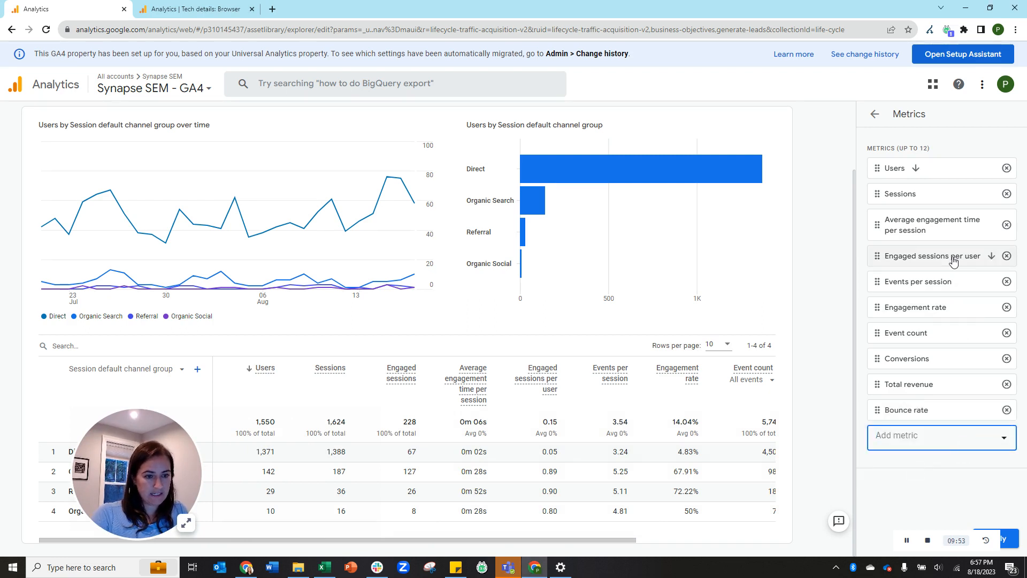
left_click(1006, 282)
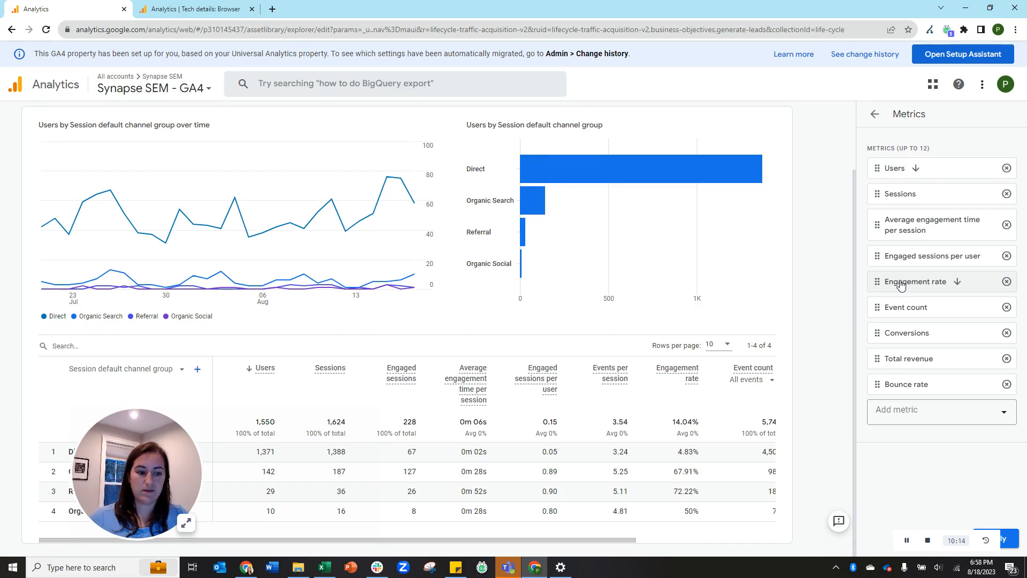
left_click(1011, 536)
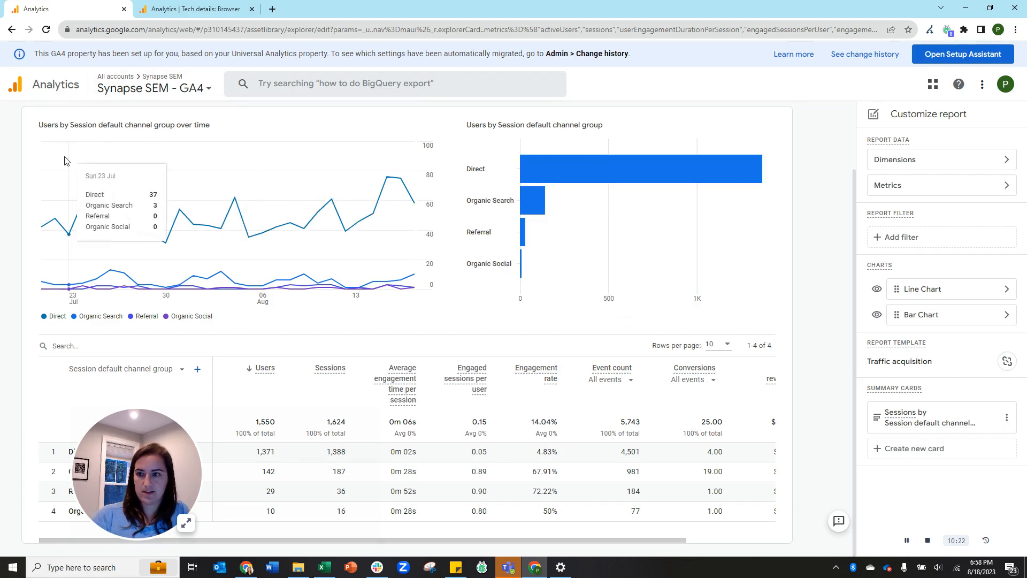
Leave the report editor without saving, then open Explorations in the Synapse SEM - GA4 property.
scroll(64, 161, "up", 2)
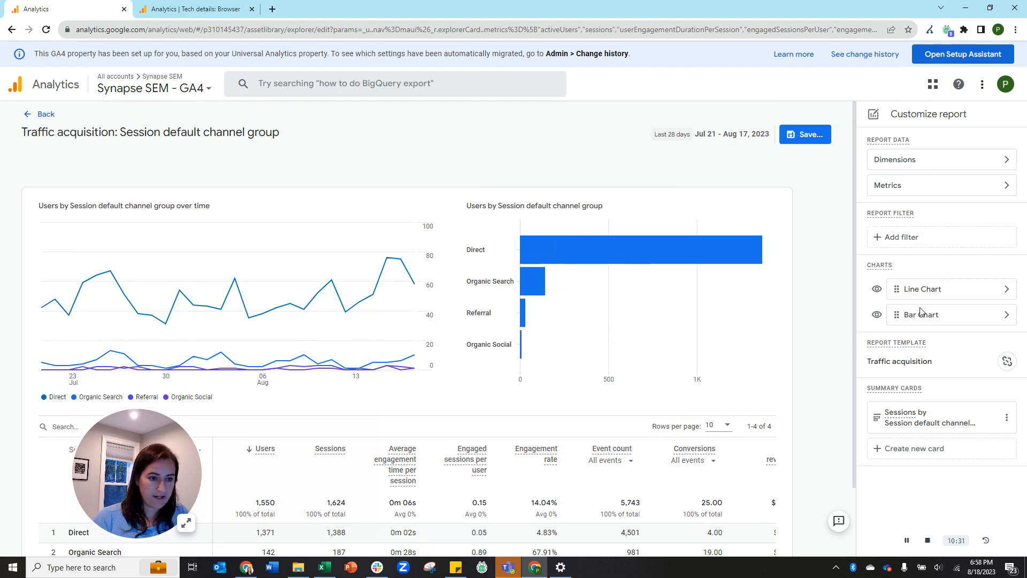
left_click(45, 117)
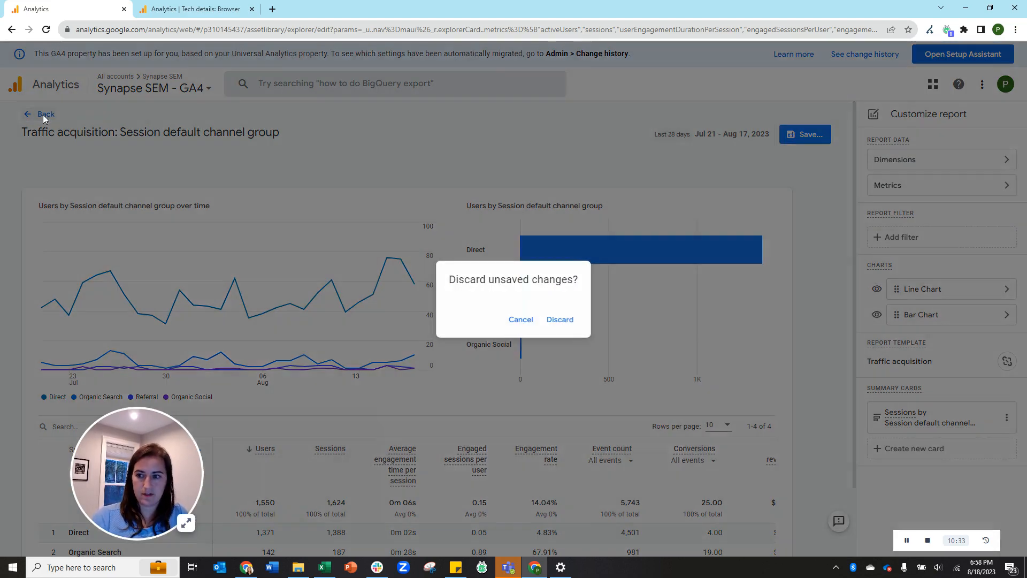
left_click(551, 320)
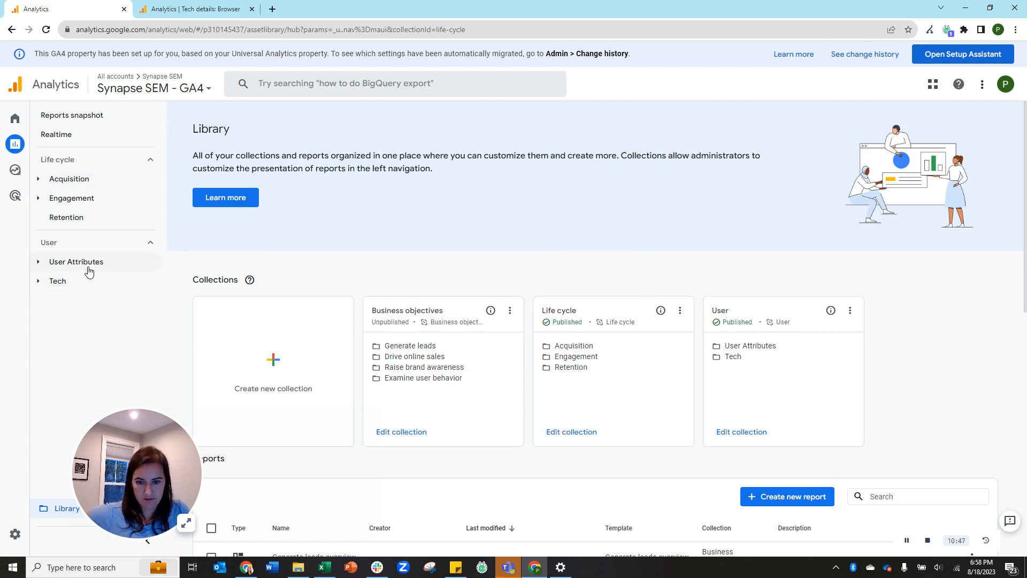
scroll(603, 405, "down", 1)
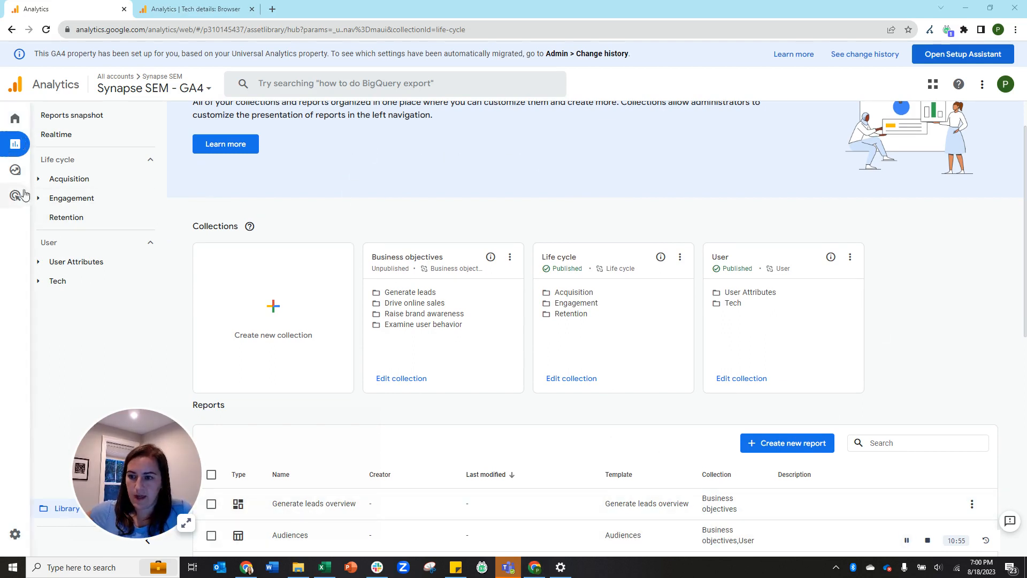
left_click(37, 174)
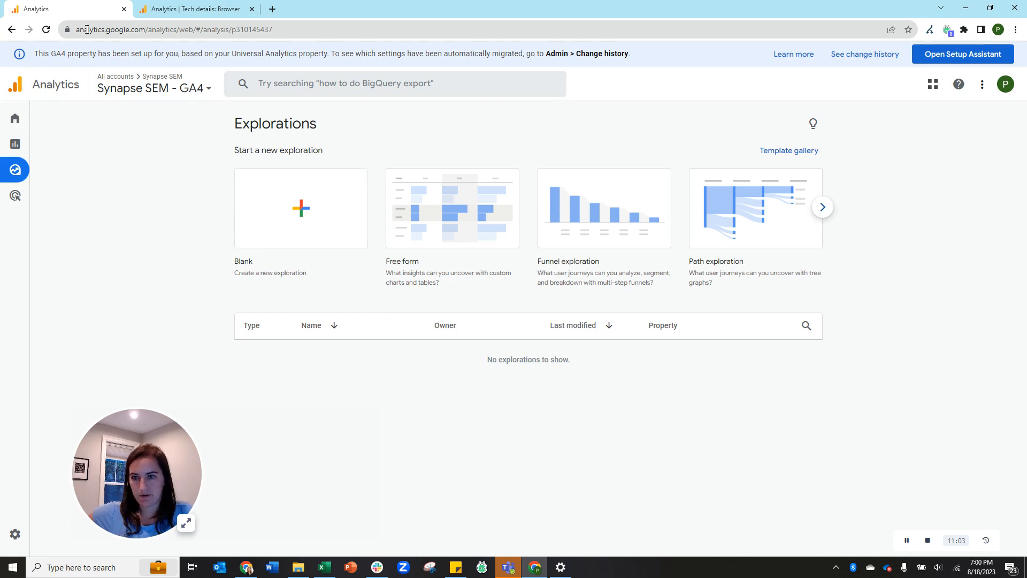
In the Google Merch Shop property tab, go to Explore and start a Blank exploration.
left_click(193, 9)
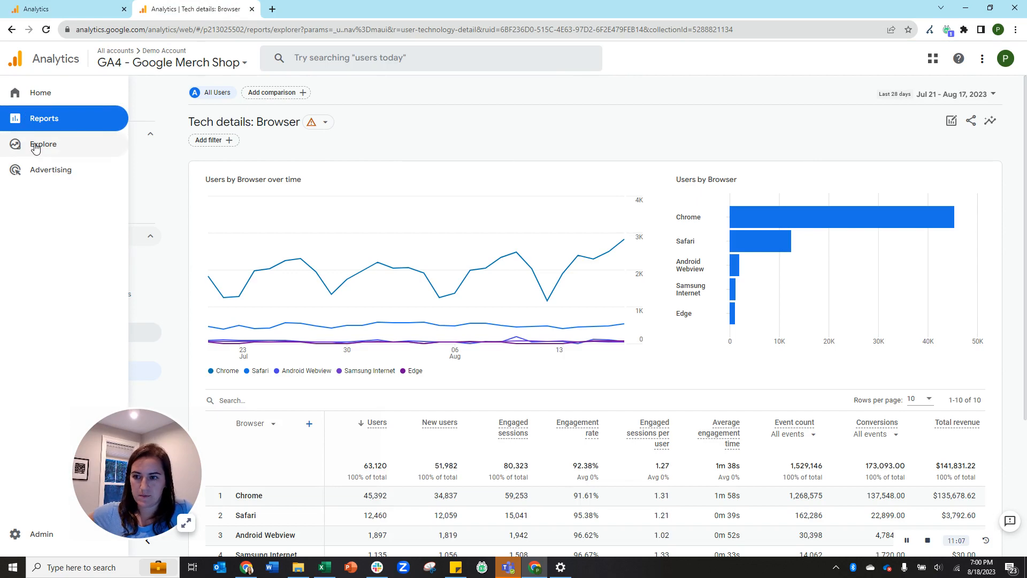
left_click(36, 142)
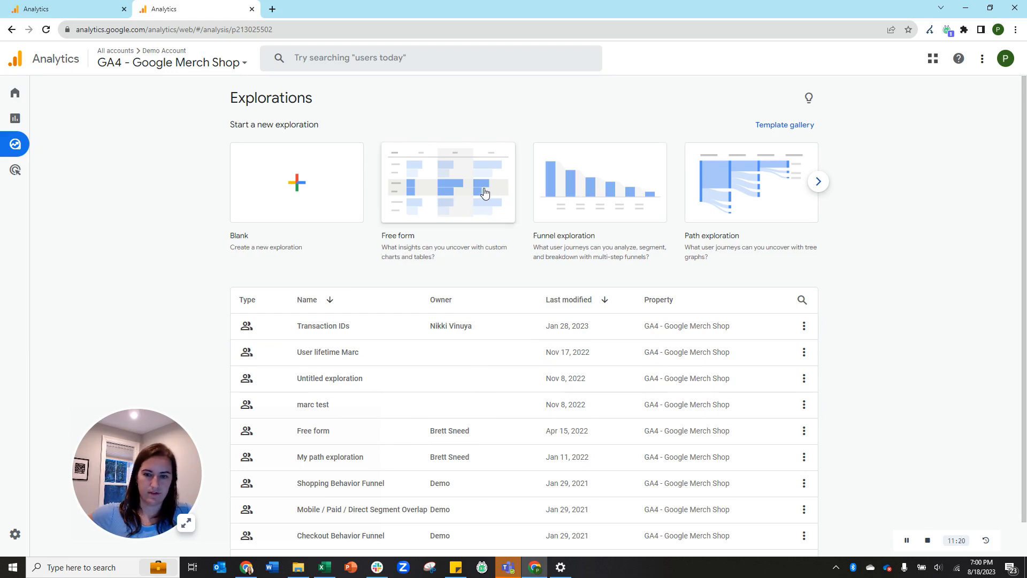
left_click(319, 189)
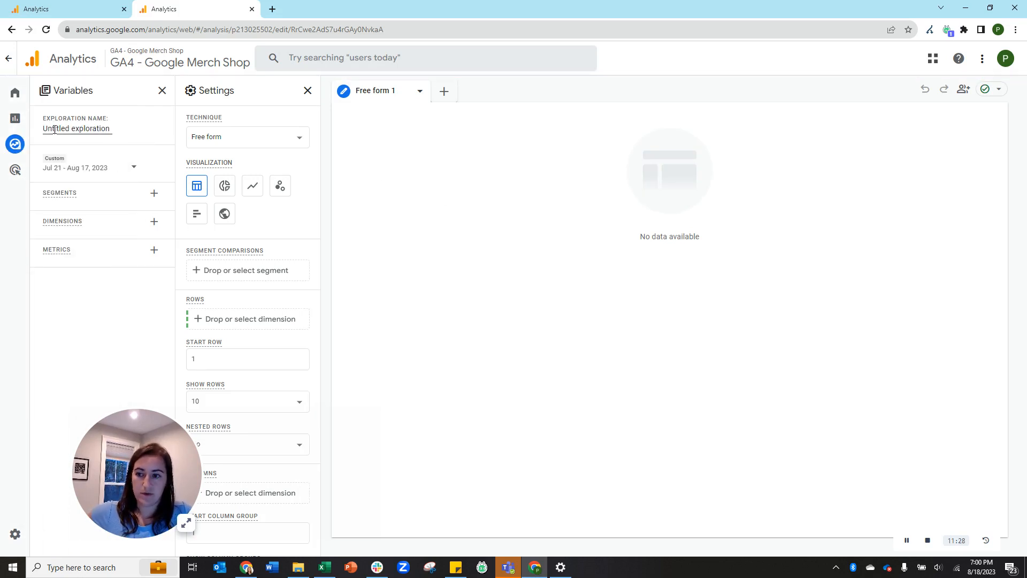
Keep the exploration name unchanged and tick Session default channel group in the dimension picker.
left_click_drag(54, 129, 124, 140)
left_click(141, 134)
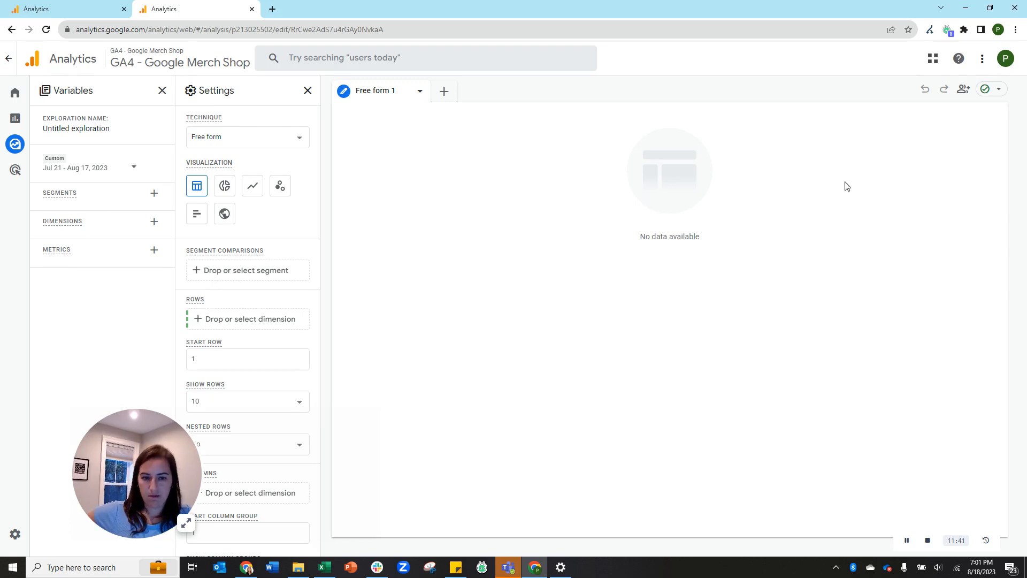
left_click(154, 221)
left_click(535, 58)
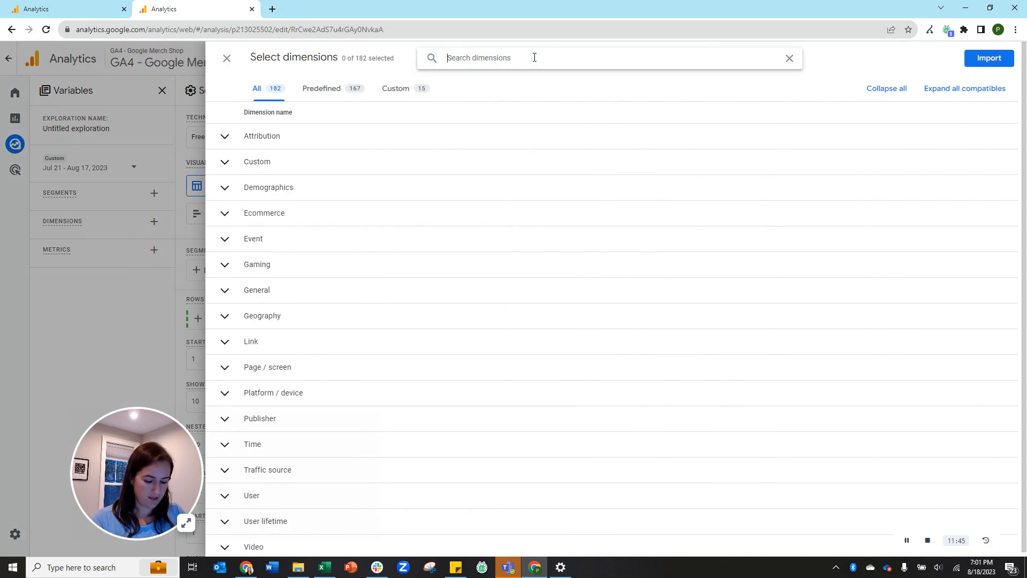
type("session def")
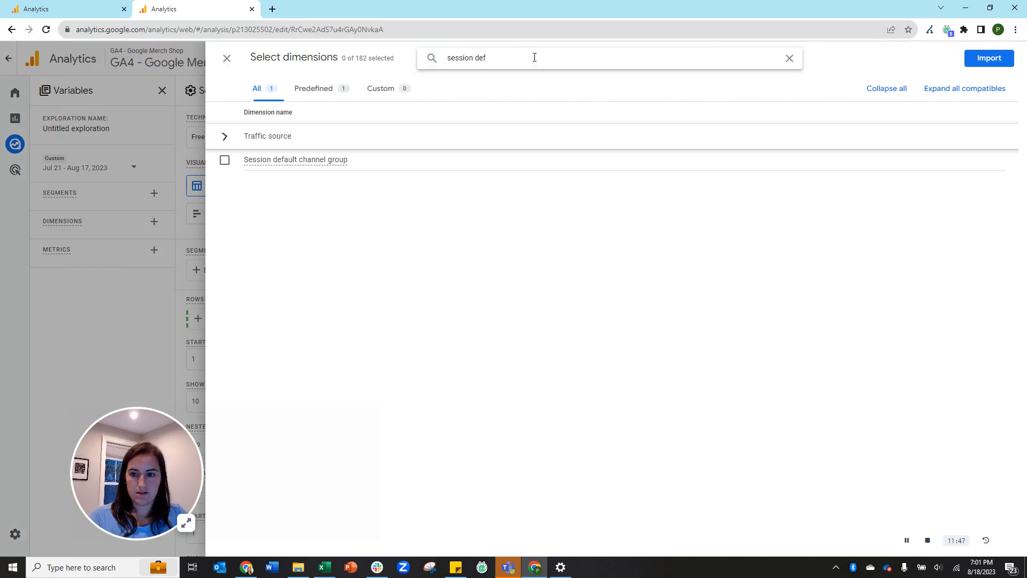
left_click(284, 159)
Also tick Landing page + query string and Event name, then import all three dimensions.
triple_click(473, 64)
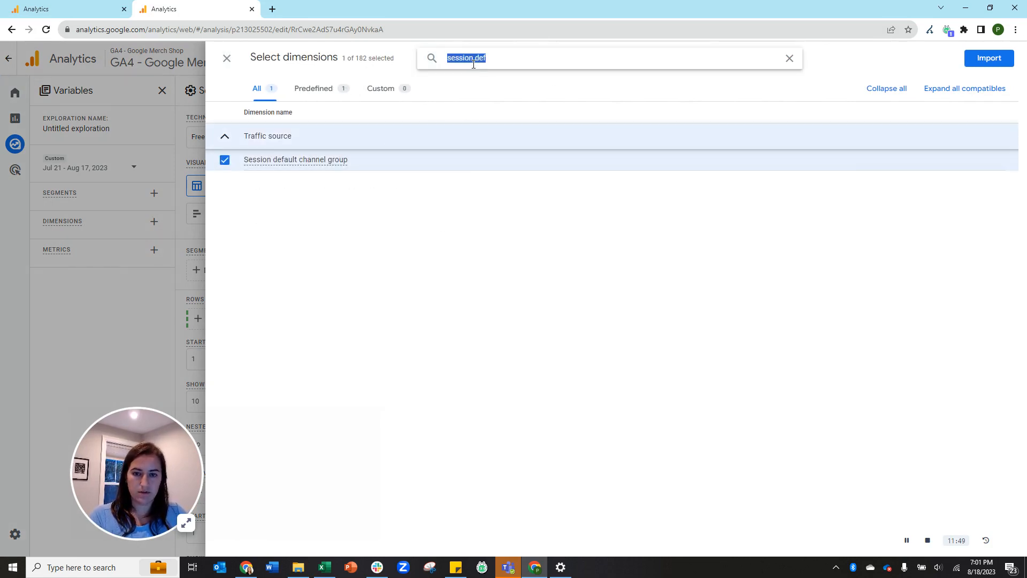
key("BackSpace")
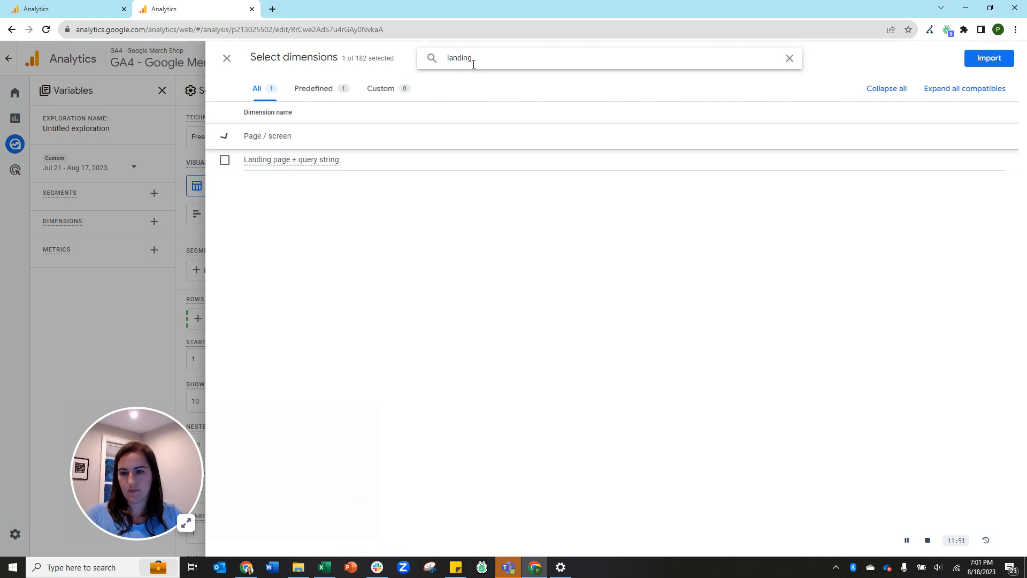
left_click(255, 162)
triple_click(459, 55)
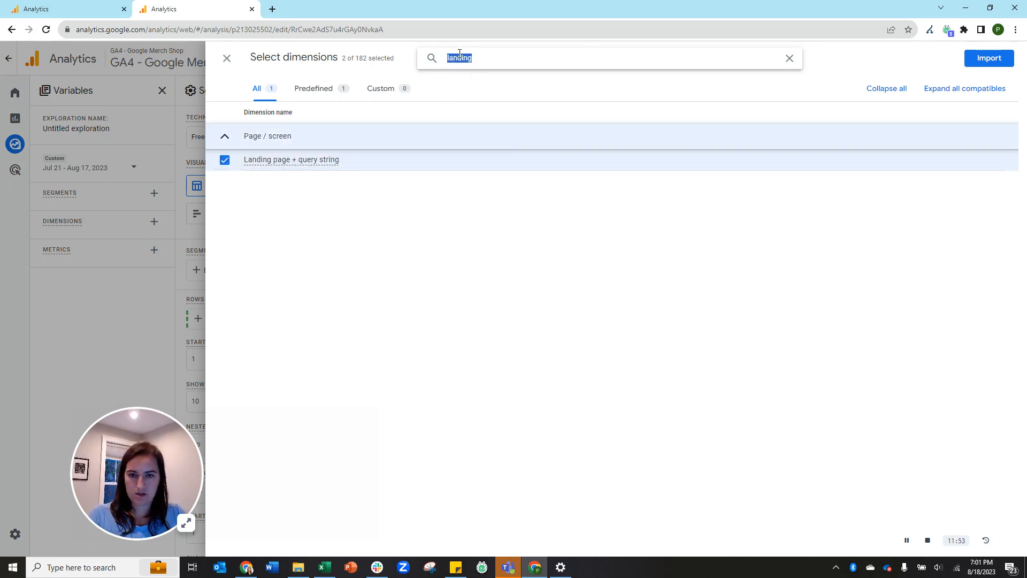
type("event name")
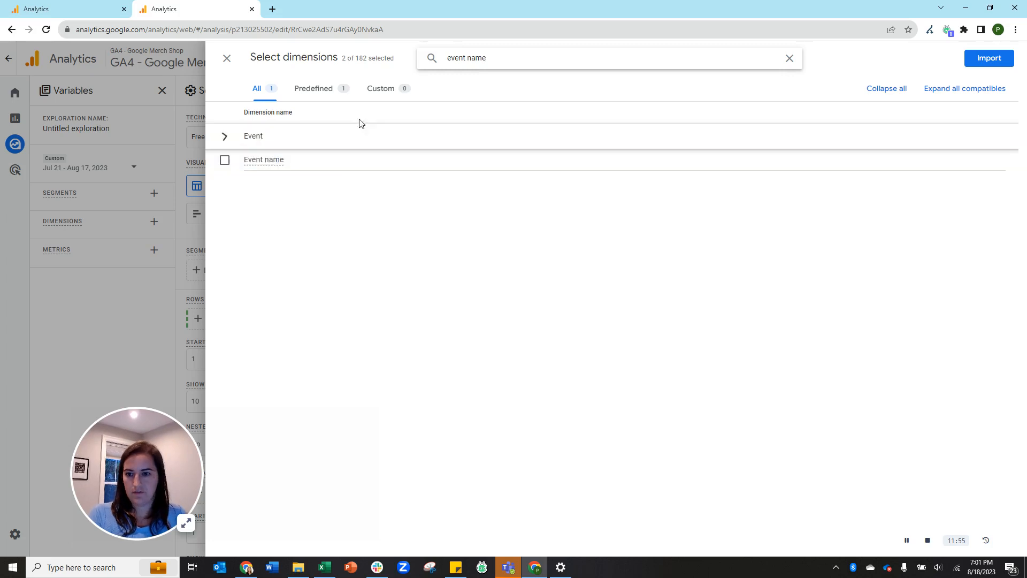
left_click(266, 162)
left_click(989, 58)
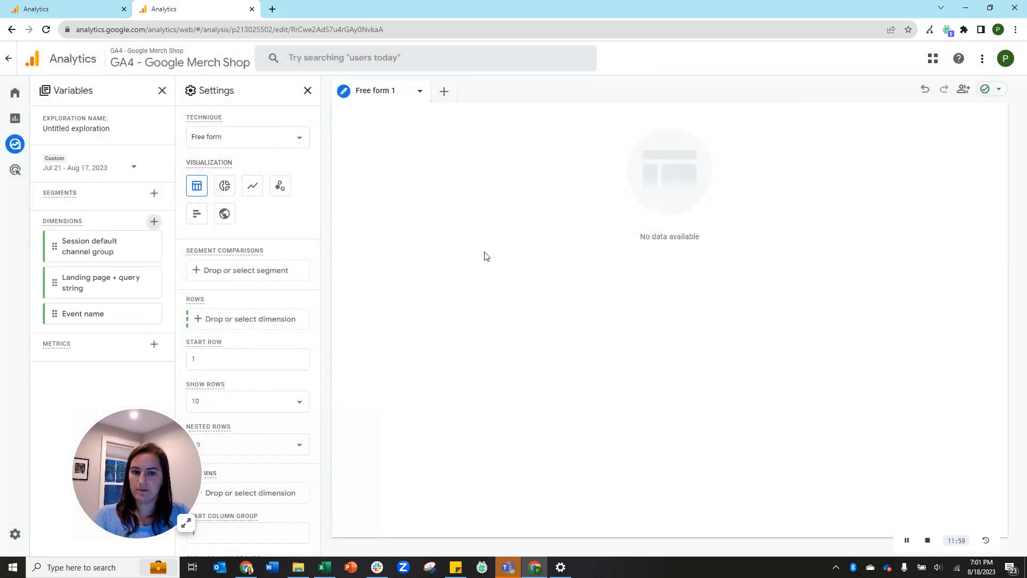
In the metric picker, search 'users' and tick Total users and Active users.
left_click(154, 343)
left_click(556, 61)
type("users")
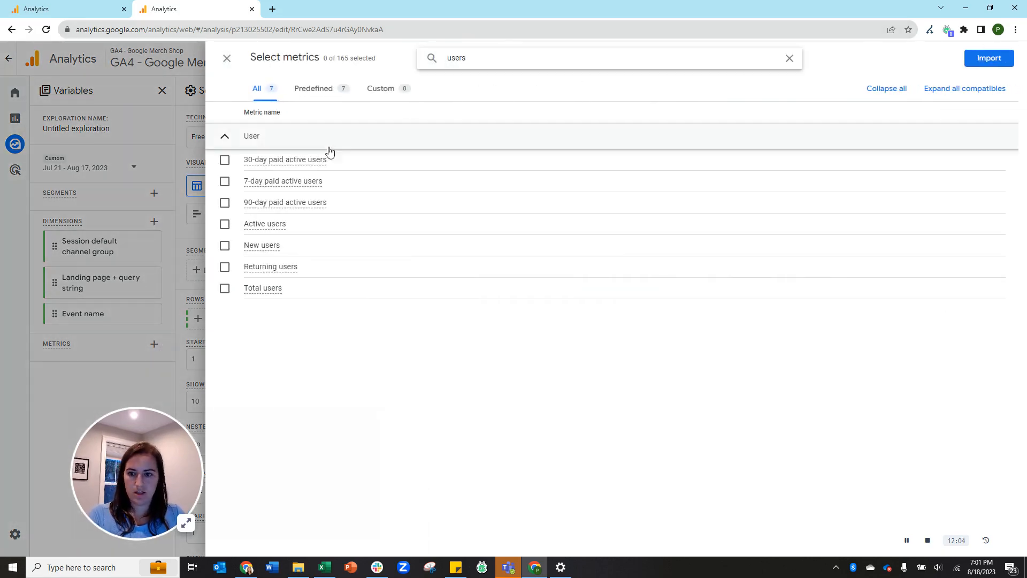
left_click(270, 289)
left_click(259, 225)
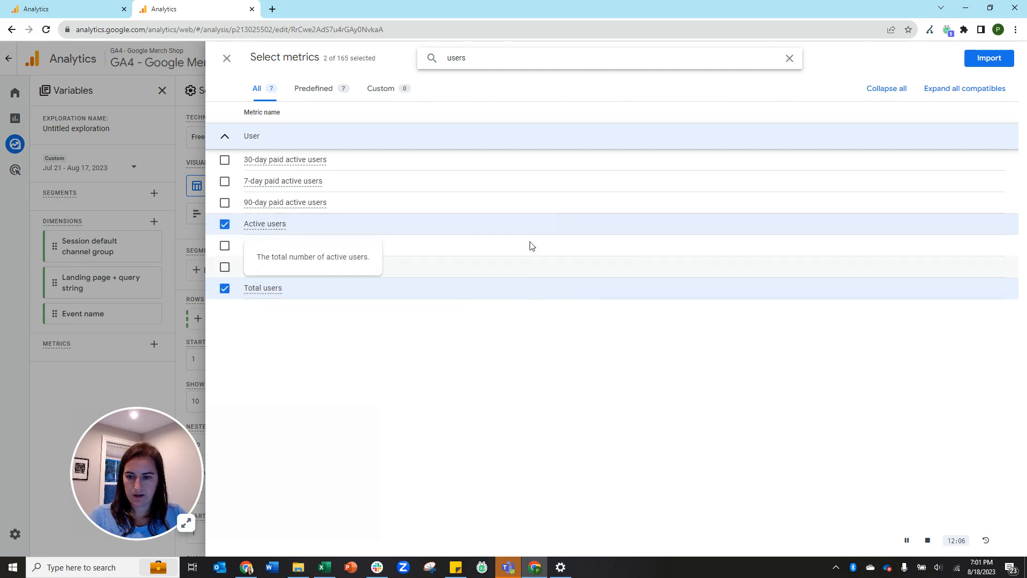
Also tick Sessions, Event count and Conversions, then import the five metrics.
double_click(459, 57)
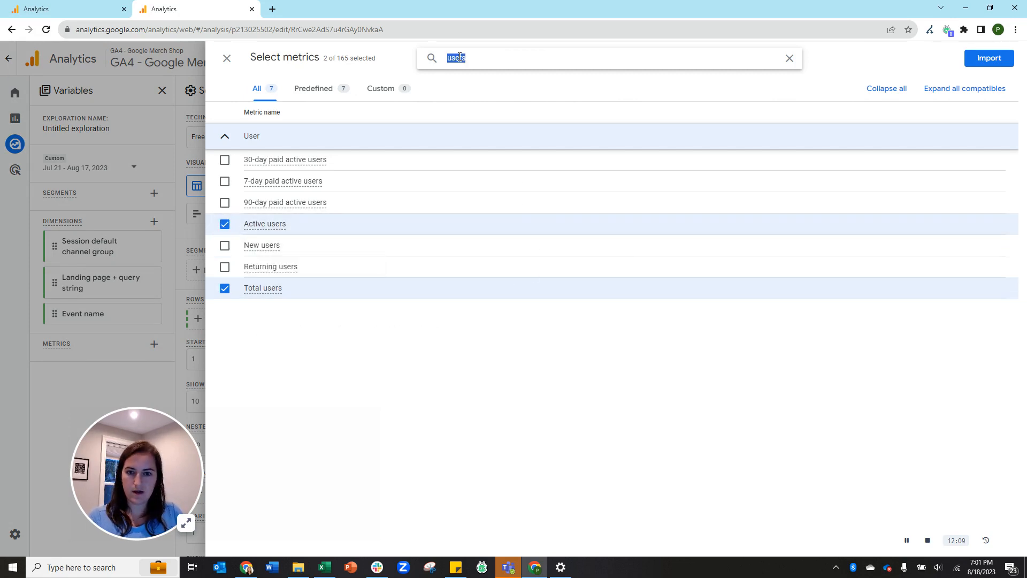
type("sessions")
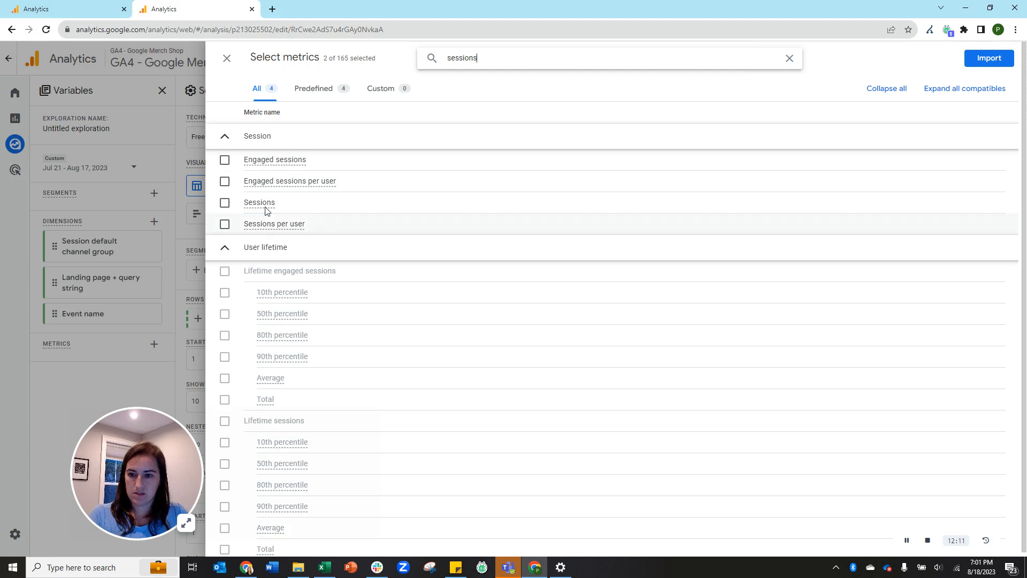
left_click(259, 203)
double_click(466, 58)
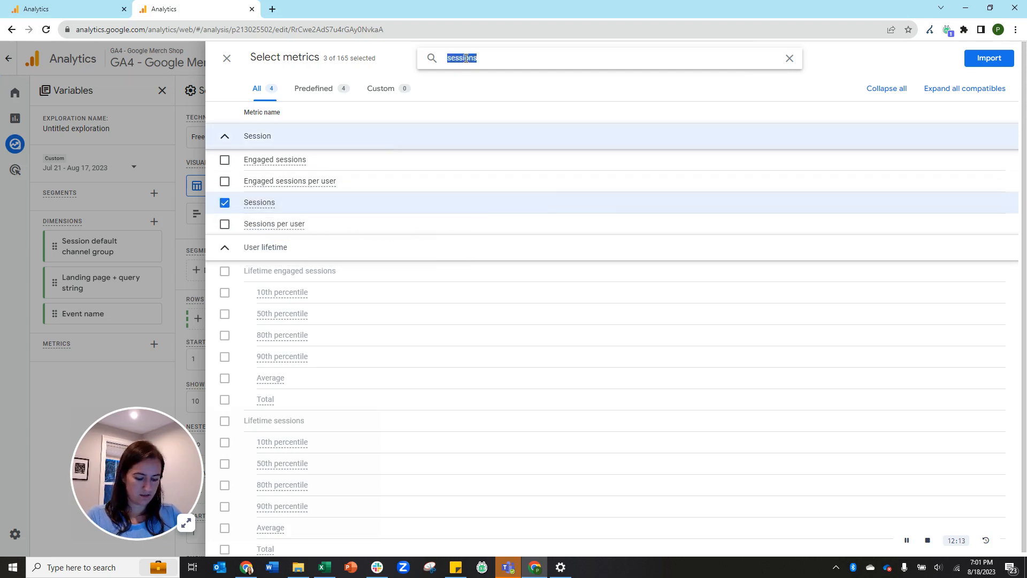
type("event")
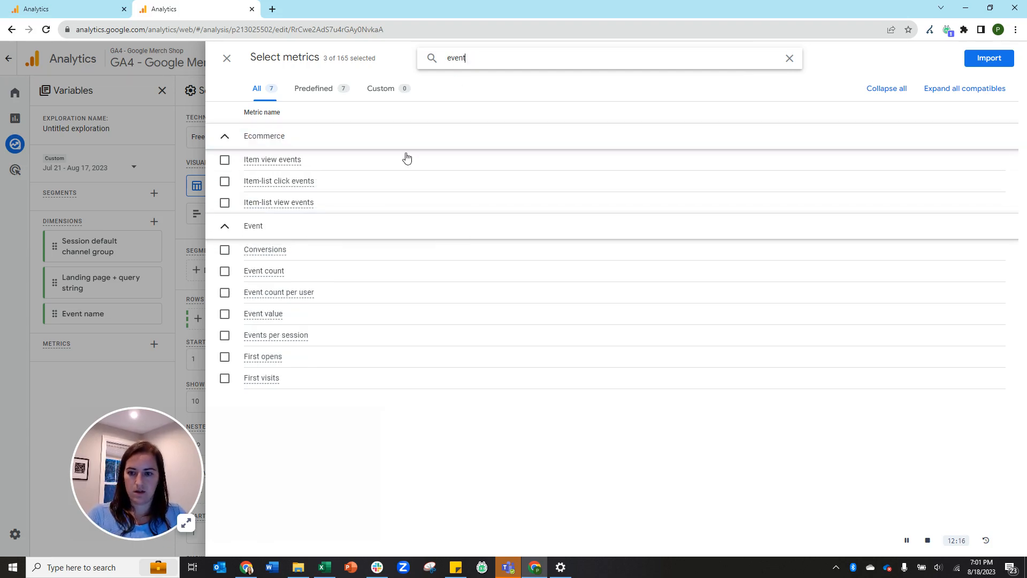
left_click(270, 271)
left_click(249, 250)
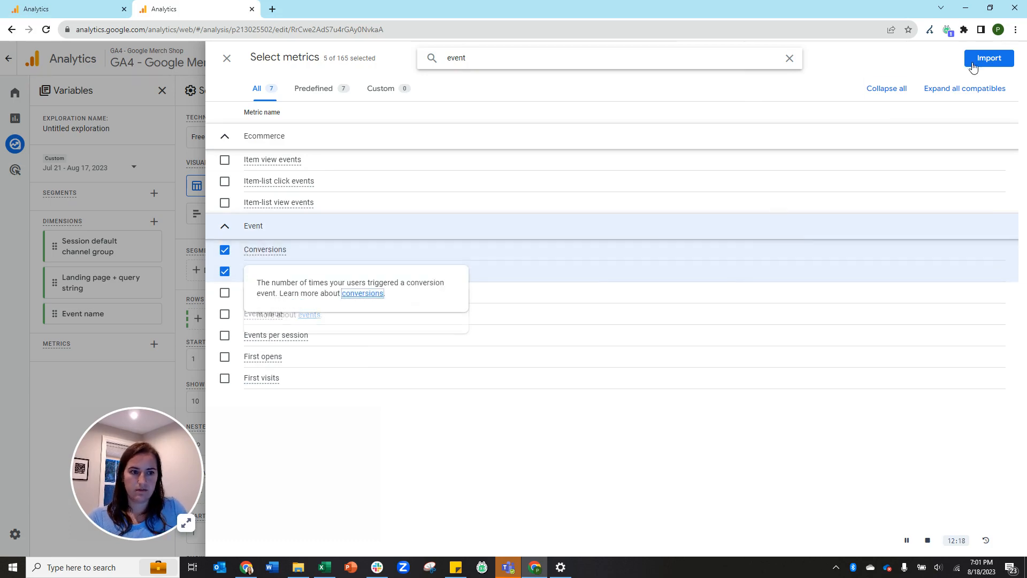
left_click(989, 58)
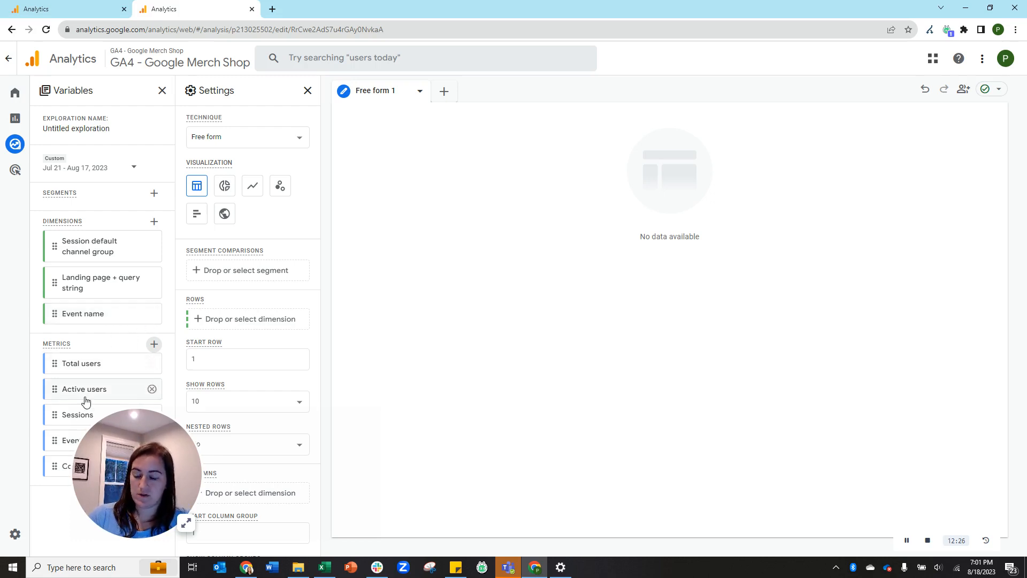
mouse_move(97, 392)
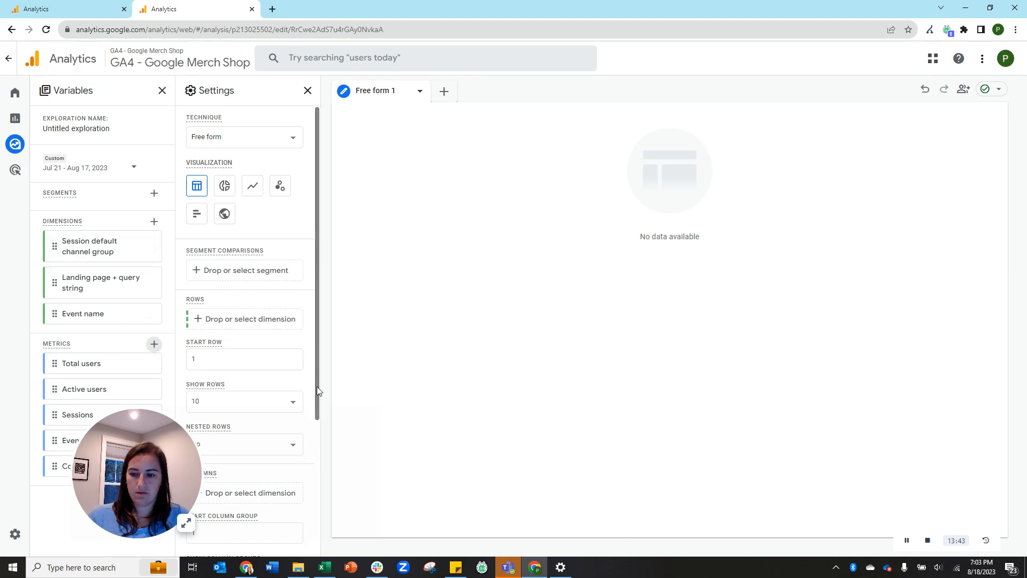
Set the table rows to Session default channel group, then Landing page + query string.
left_click_drag(79, 243, 225, 319)
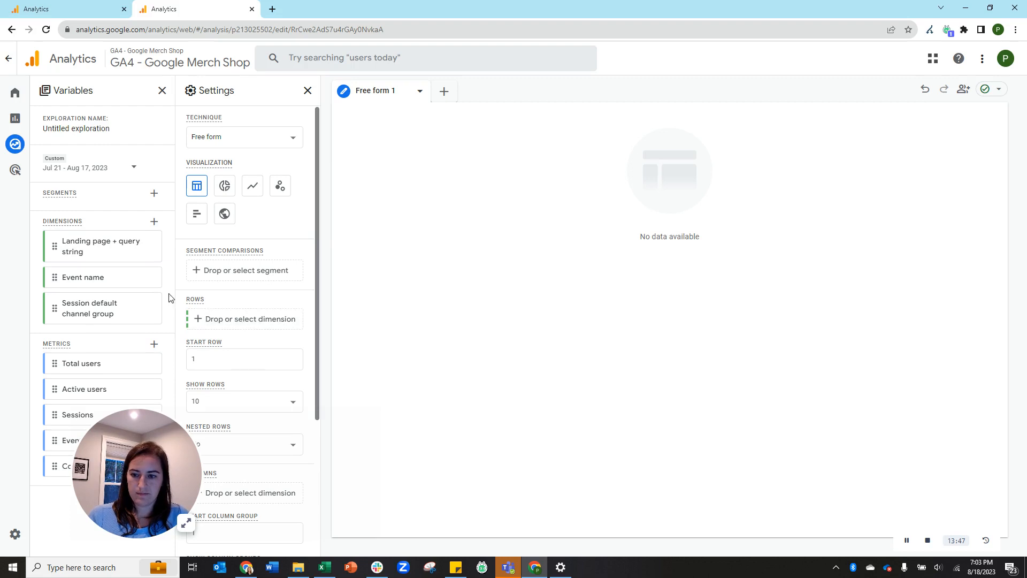
left_click_drag(58, 304, 215, 321)
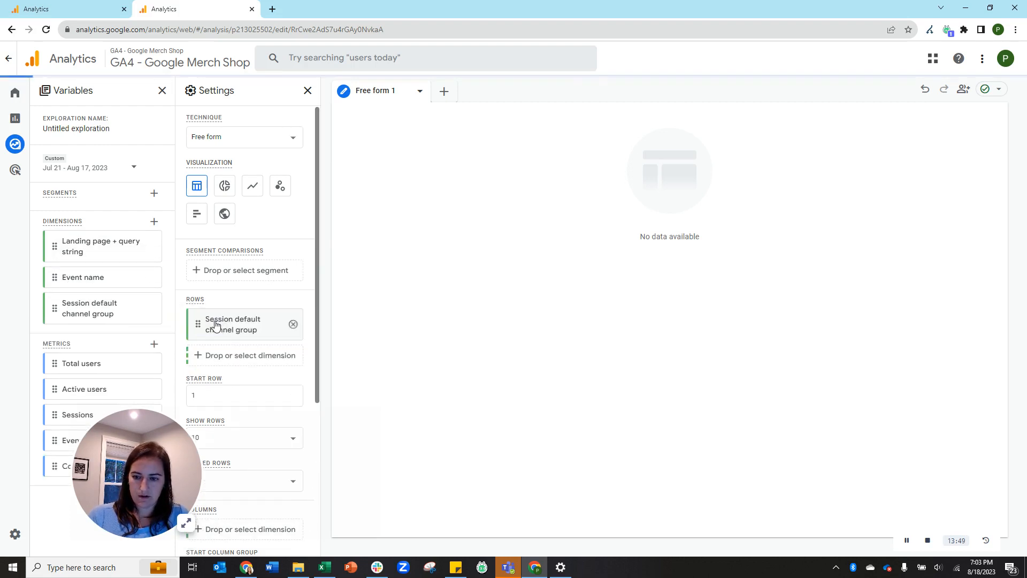
left_click(249, 355)
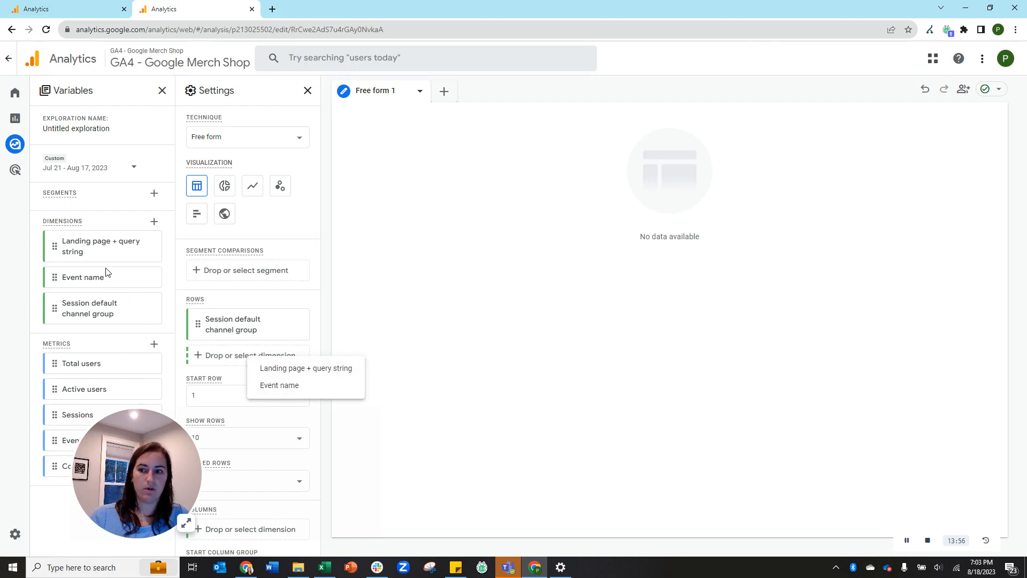
left_click(282, 369)
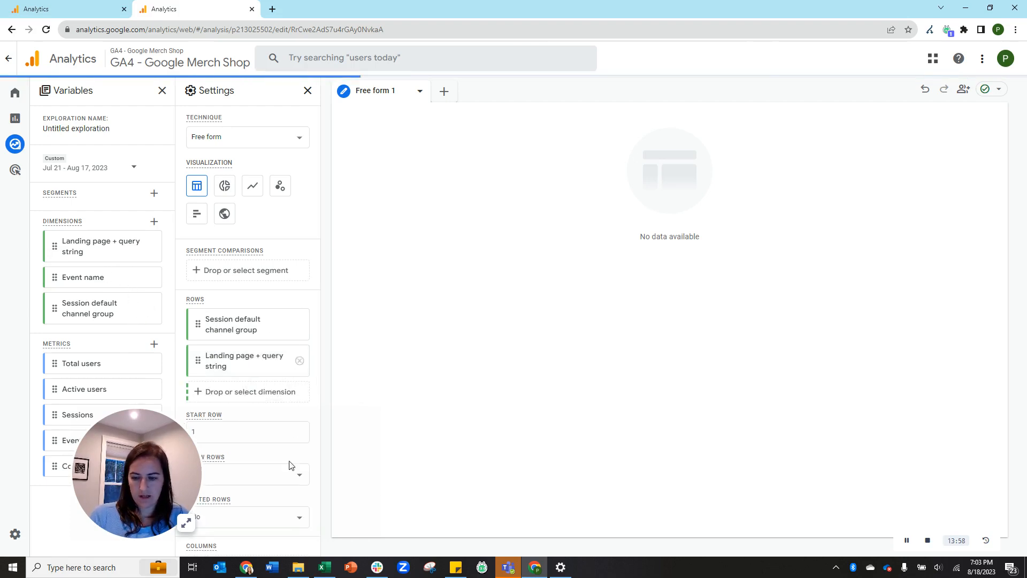
Add Total users, Sessions and Conversions as the table's values.
scroll(291, 303, "down", 5)
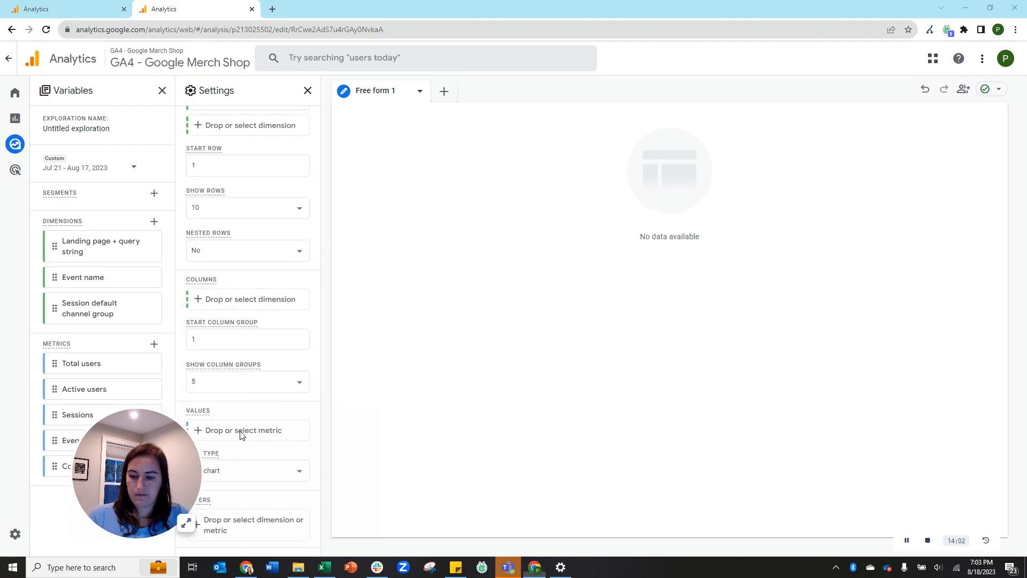
left_click_drag(67, 365, 231, 439)
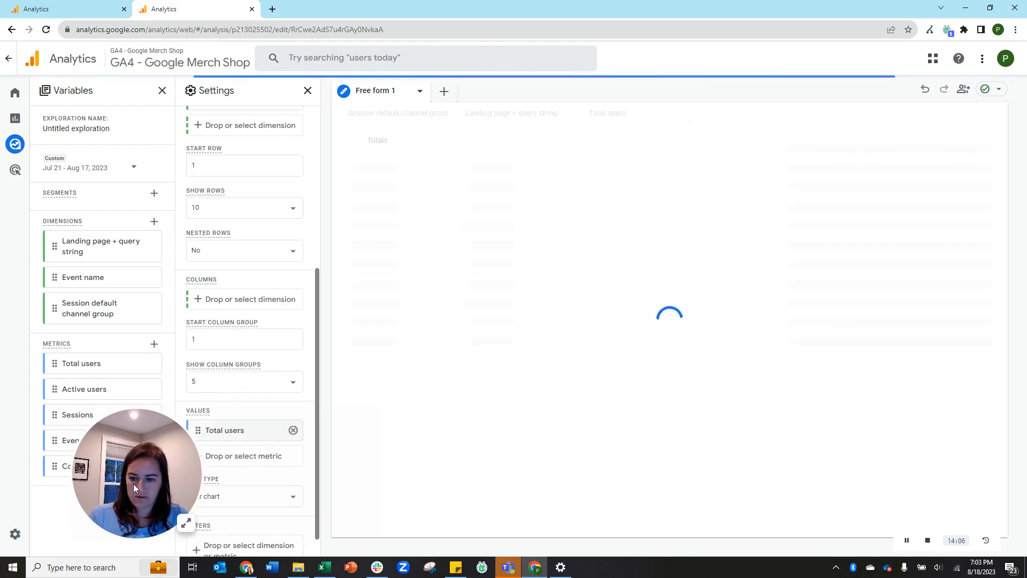
left_click_drag(79, 416, 223, 460)
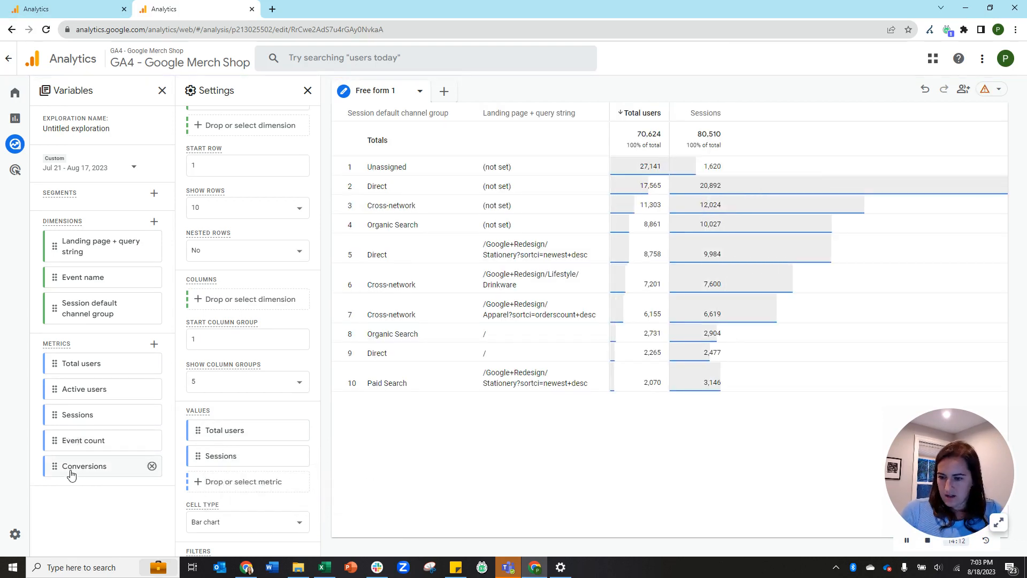
left_click_drag(63, 466, 202, 495)
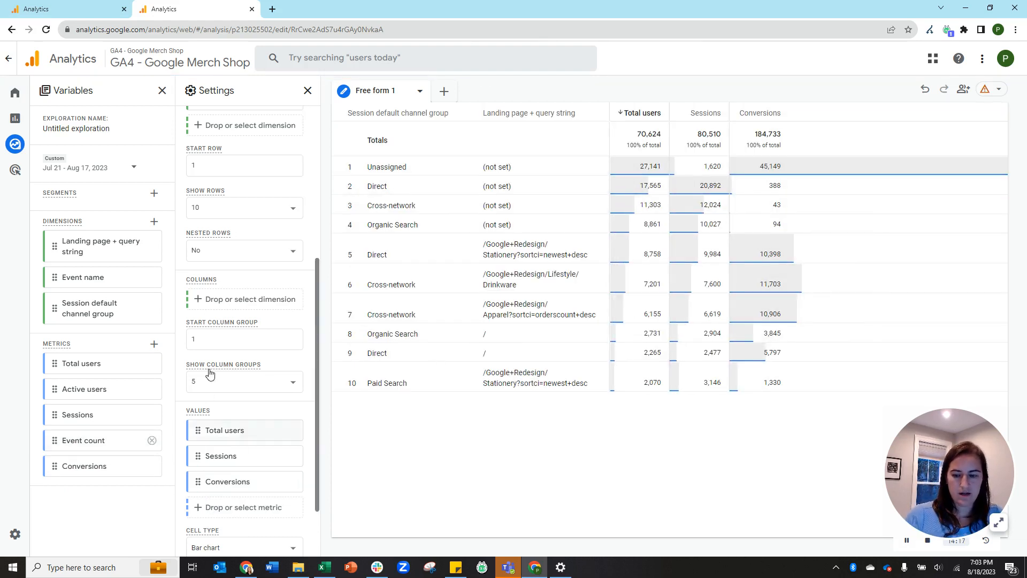
scroll(209, 374, "down", 2)
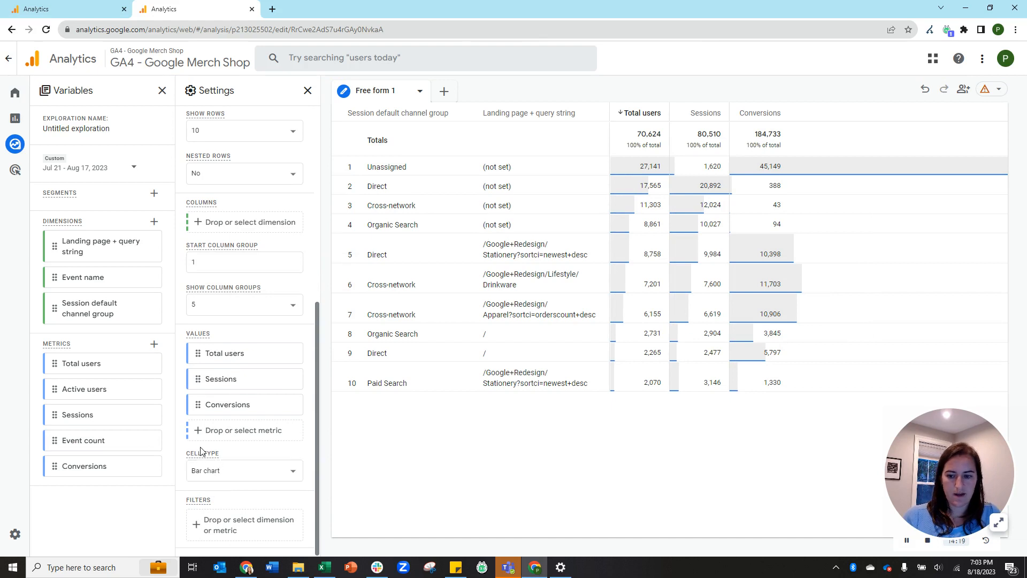
left_click(264, 471)
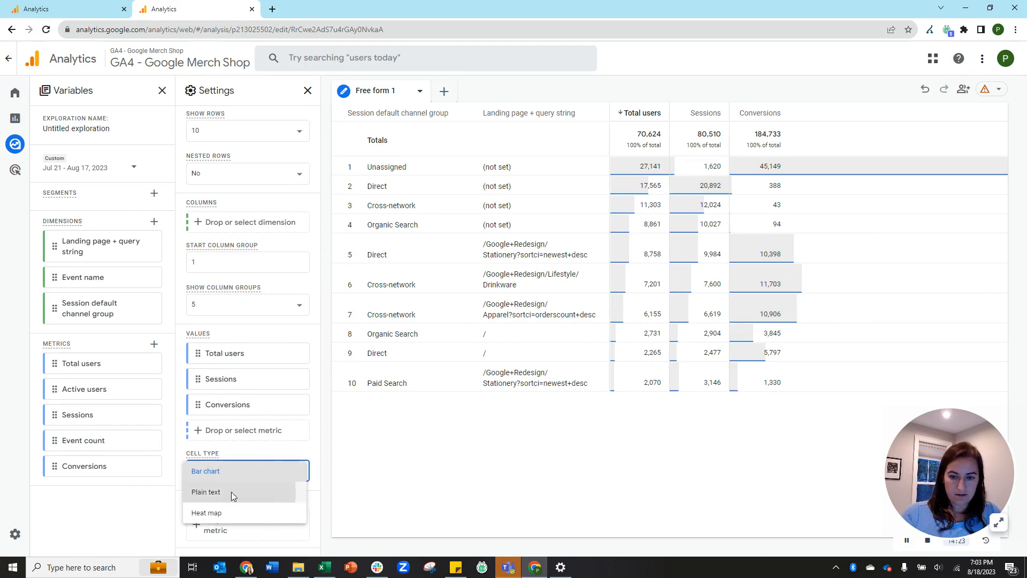
Switch the table's cell type to plain text, then to heat map.
left_click(231, 492)
left_click(251, 476)
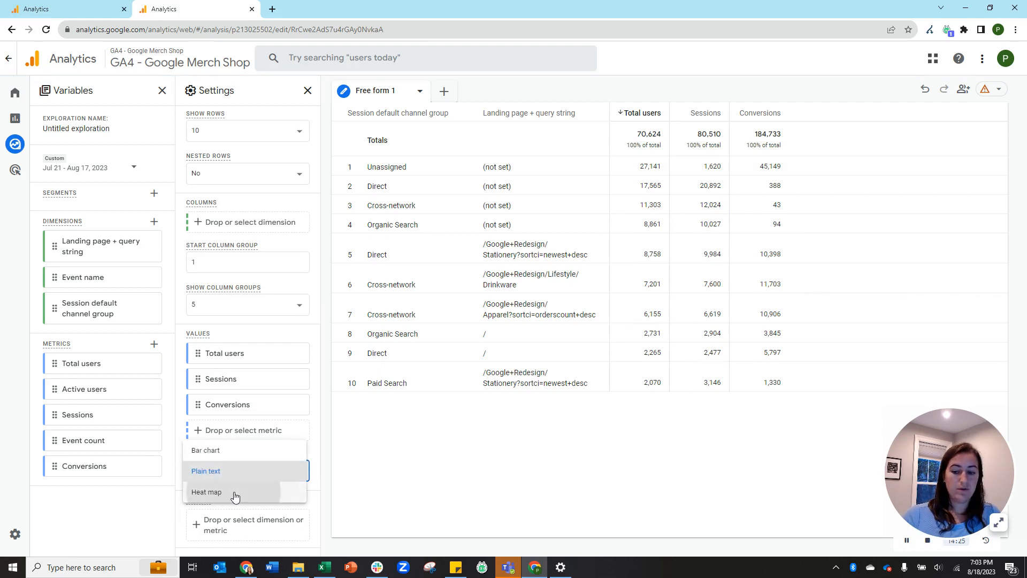
left_click(239, 491)
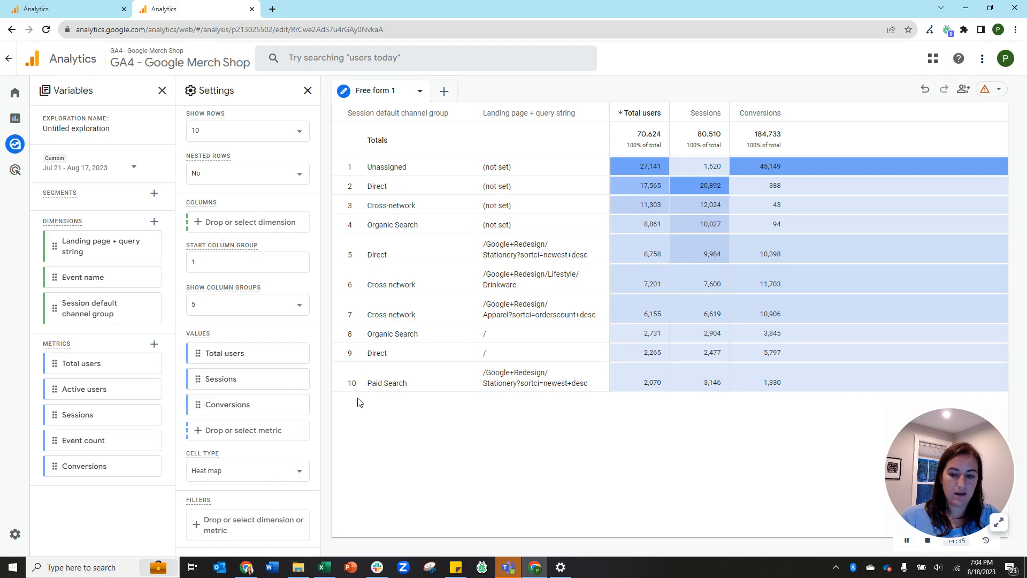
Show 25 rows in the table, after trying 500, and turn nested rows on.
scroll(297, 369, "up", 6)
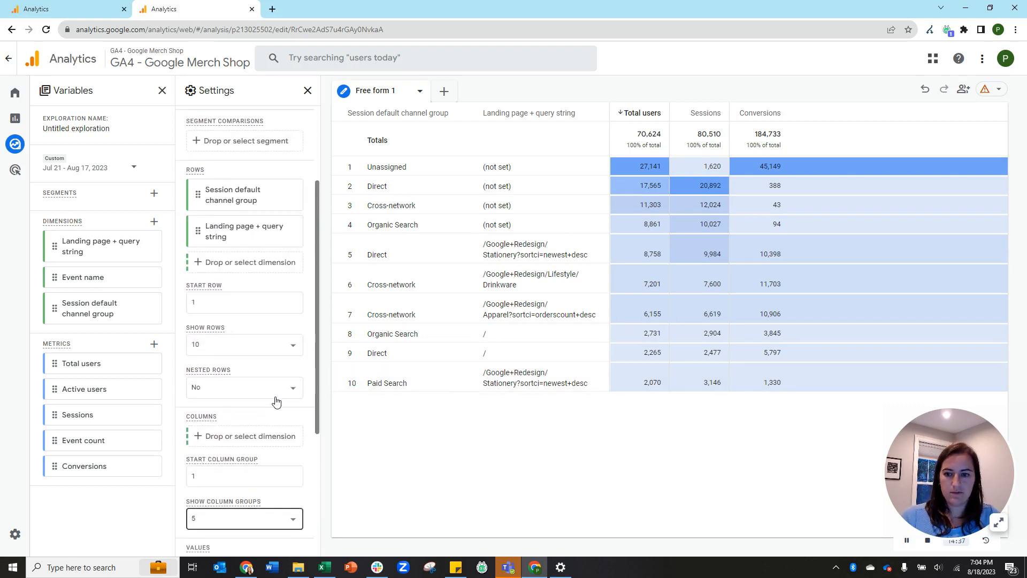
scroll(283, 353, "down", 1)
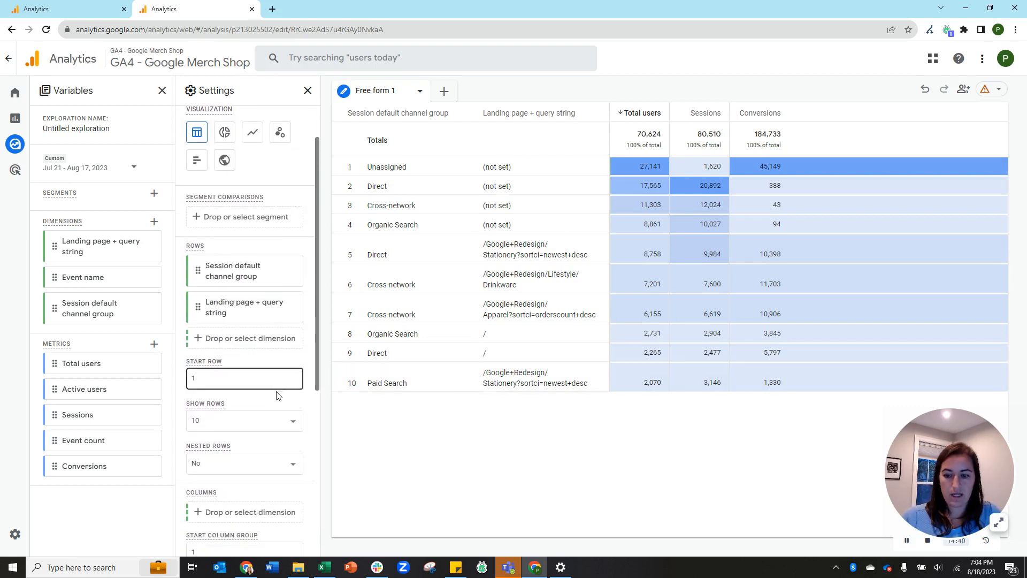
left_click(223, 426)
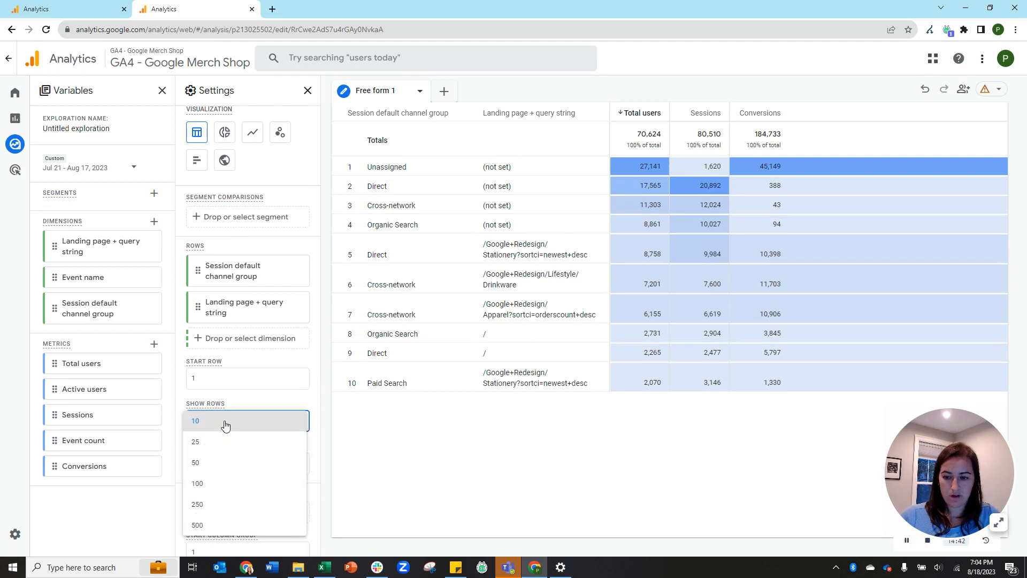
left_click(243, 522)
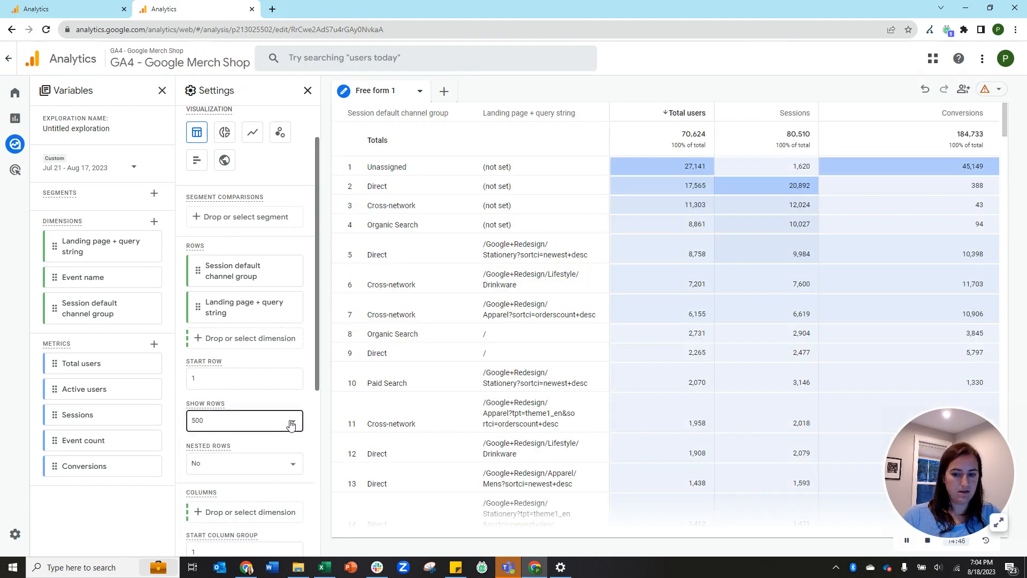
scroll(655, 280, "down", 6)
scroll(654, 279, "down", 13)
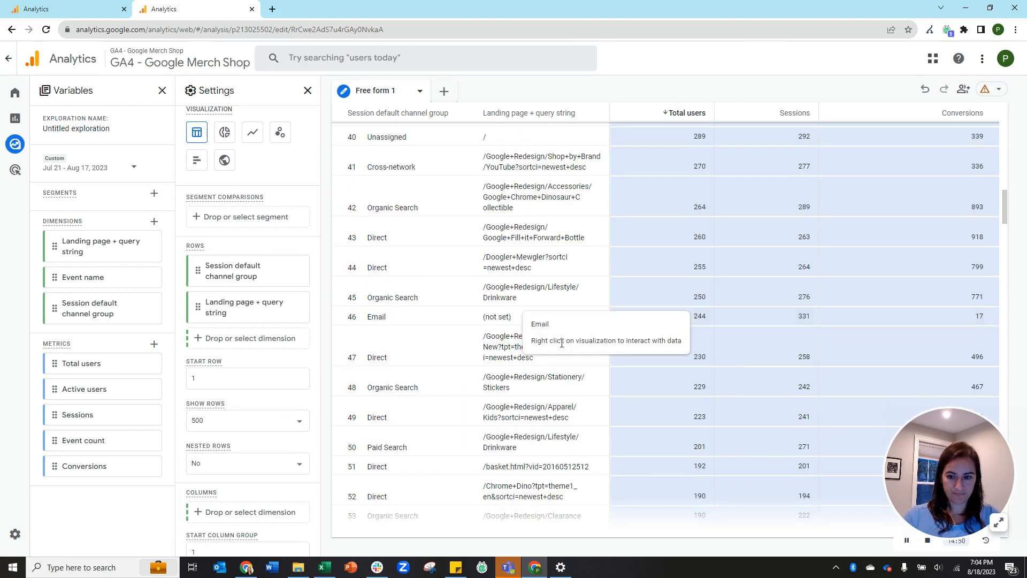
scroll(830, 235, "up", 10)
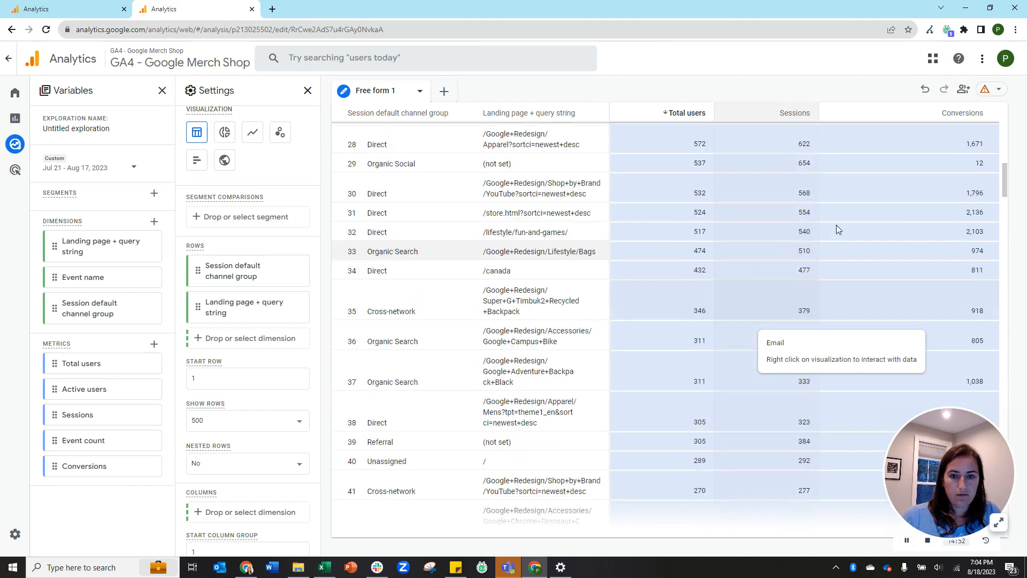
scroll(830, 236, "up", 9)
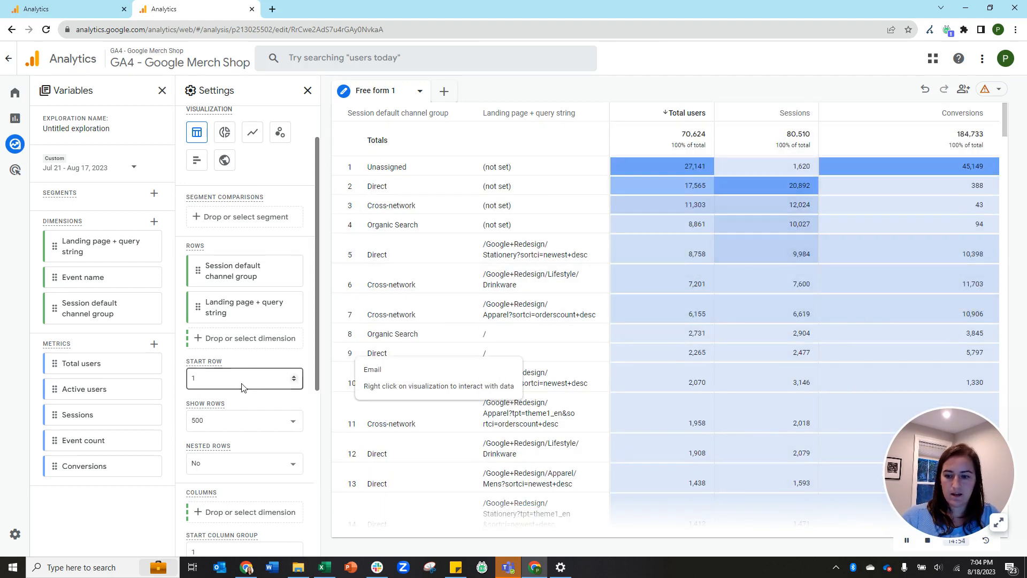
left_click(252, 421)
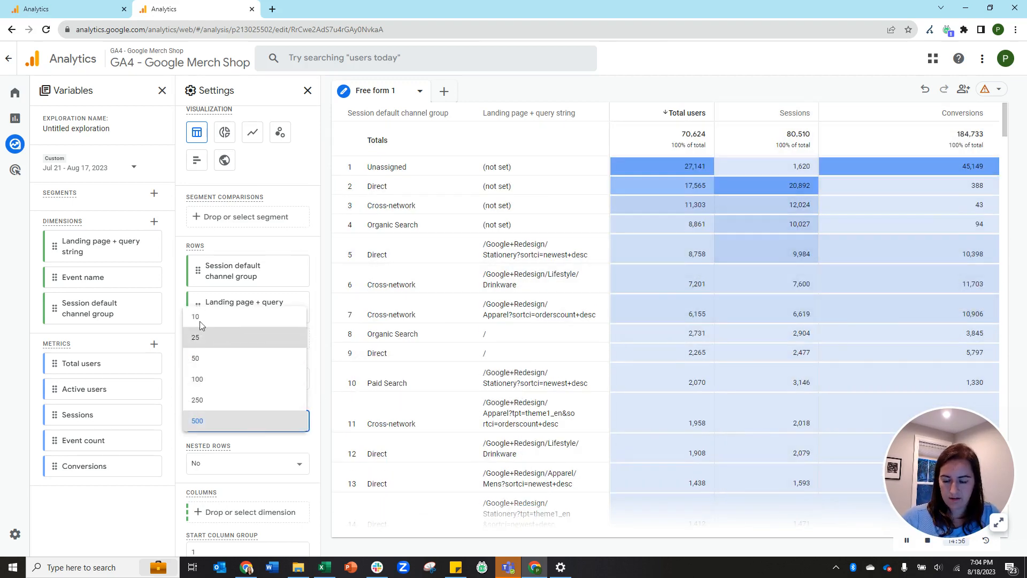
left_click(202, 336)
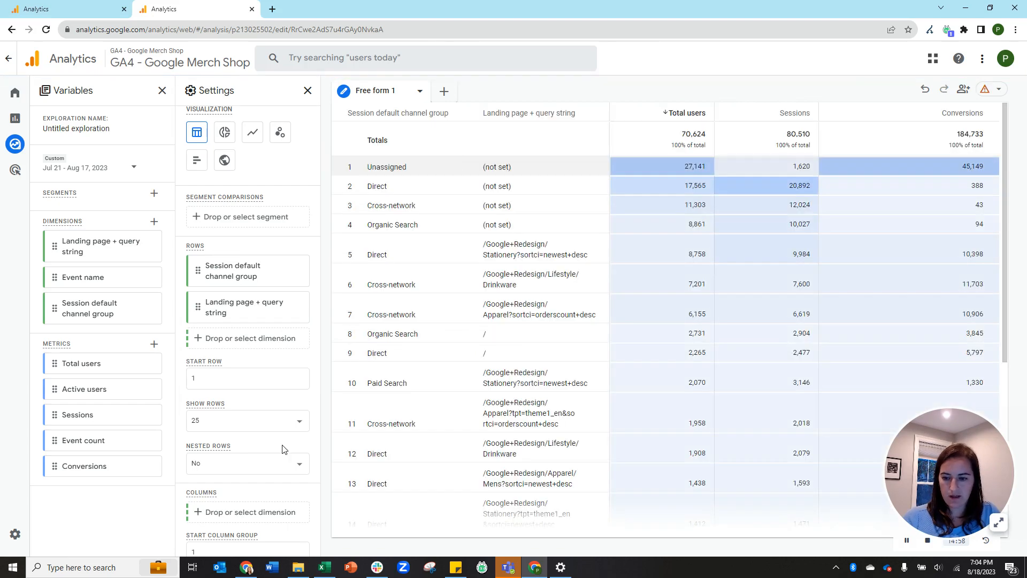
left_click(253, 476)
left_click(221, 490)
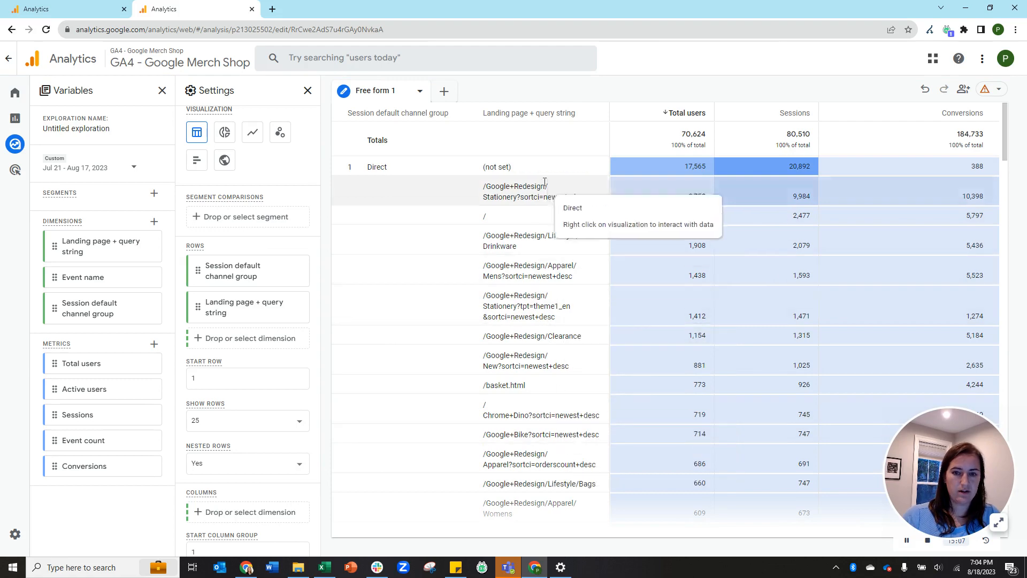
Turn nested rows off, set start column group to 3, and keep 5 column groups shown.
left_click(235, 463)
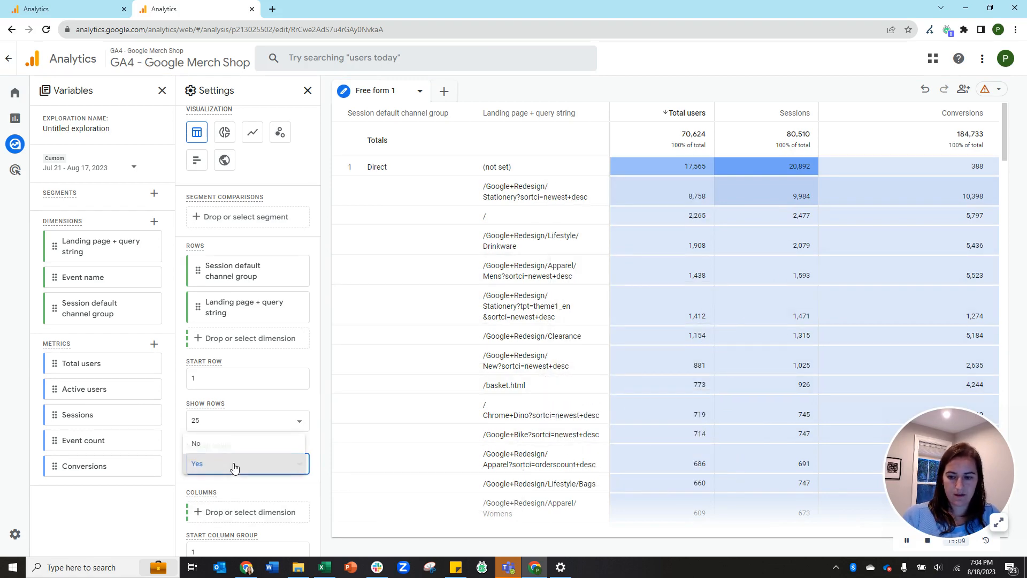
left_click(214, 447)
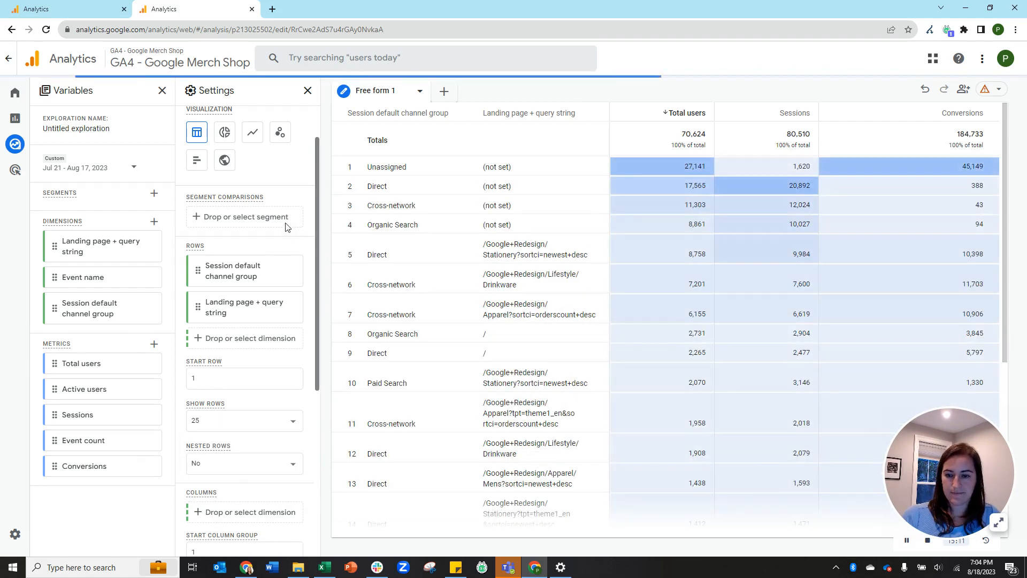
scroll(270, 345, "down", 5)
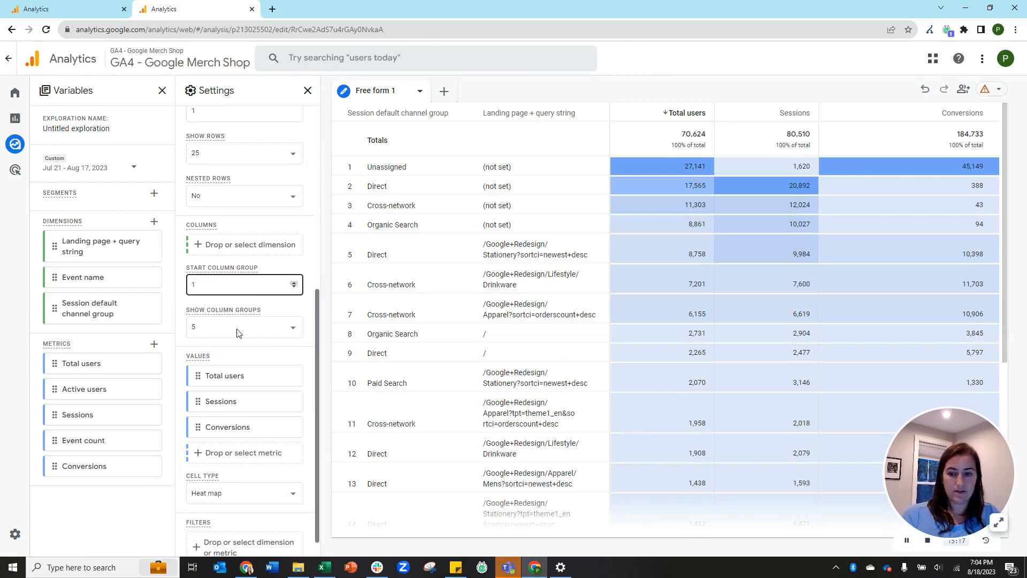
left_click(335, 206)
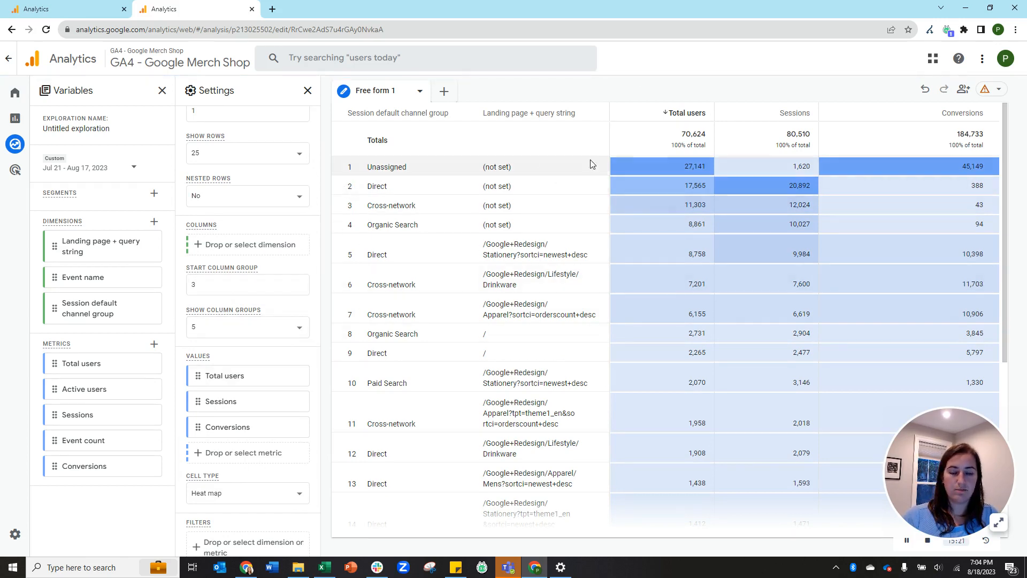
left_click(242, 331)
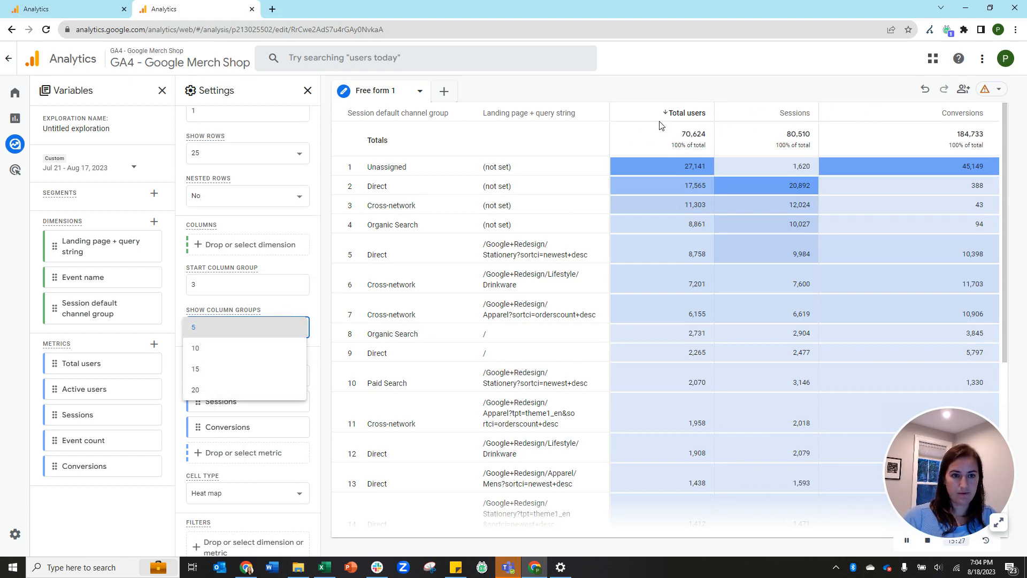
left_click(316, 327)
scroll(300, 300, "down", 1)
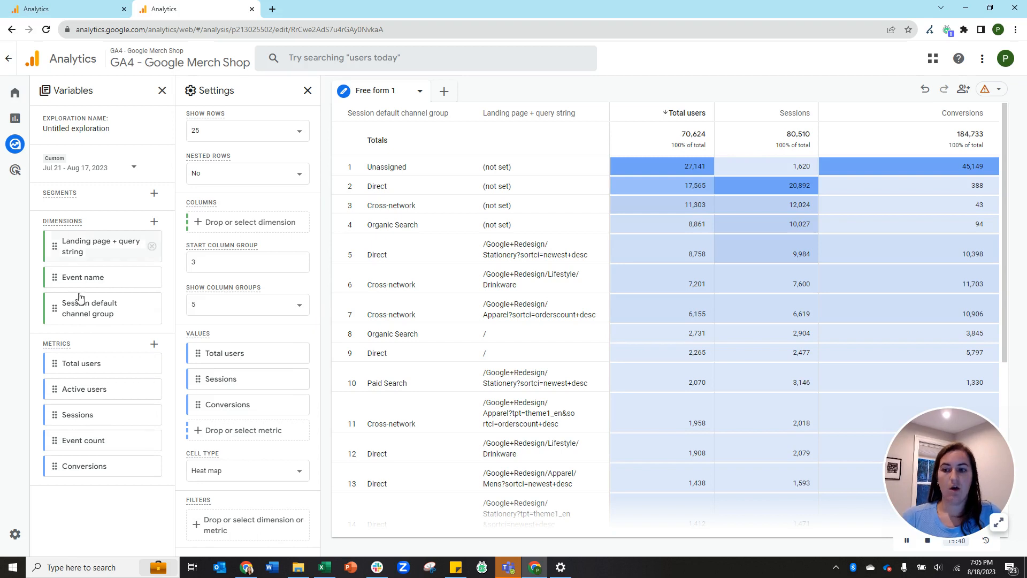
Apply a filter where Session default channel group contains 'Direct'.
left_click(219, 532)
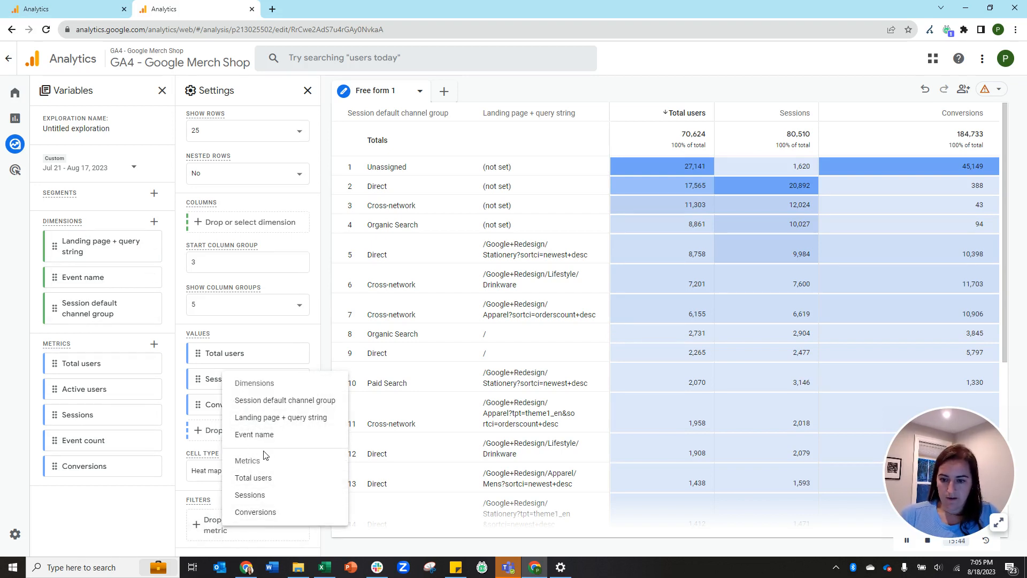
left_click(290, 401)
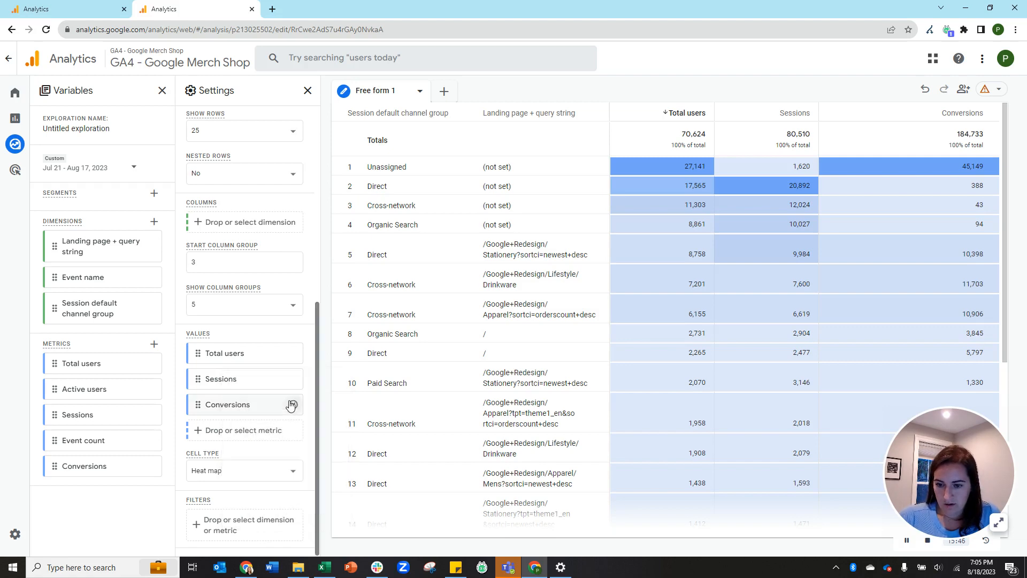
scroll(233, 381, "down", 3)
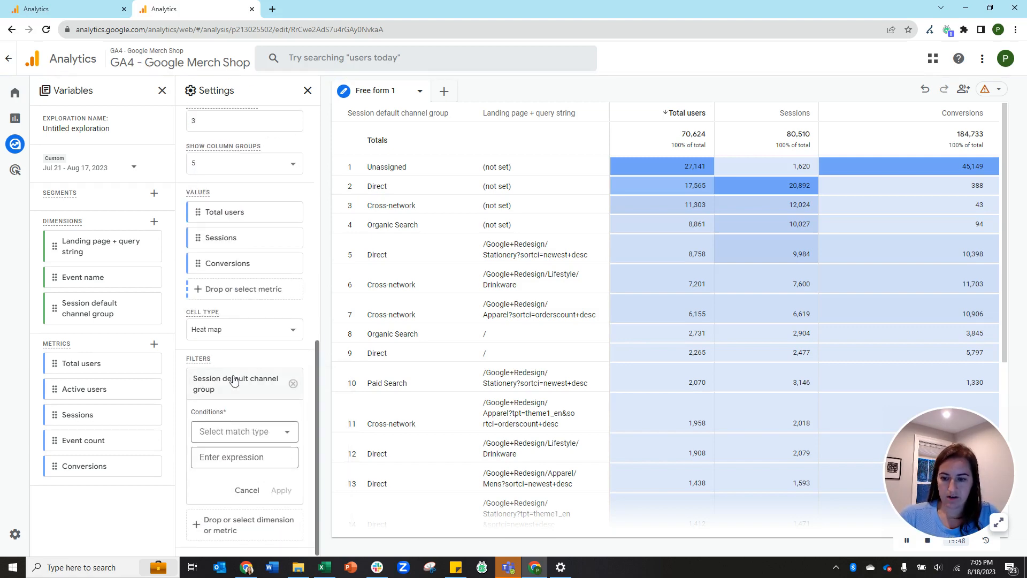
left_click(239, 442)
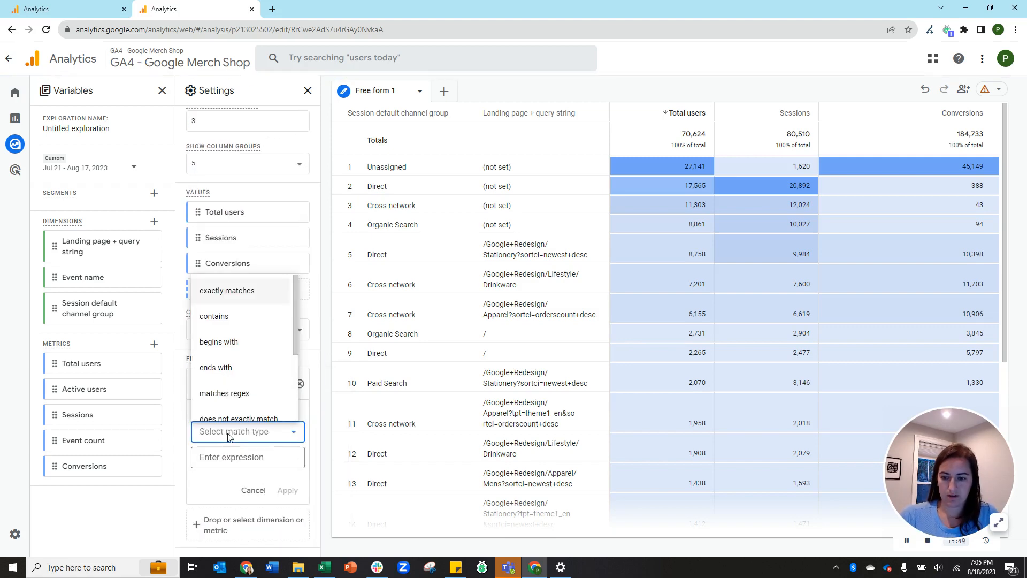
left_click(214, 314)
left_click(231, 461)
type("Direct")
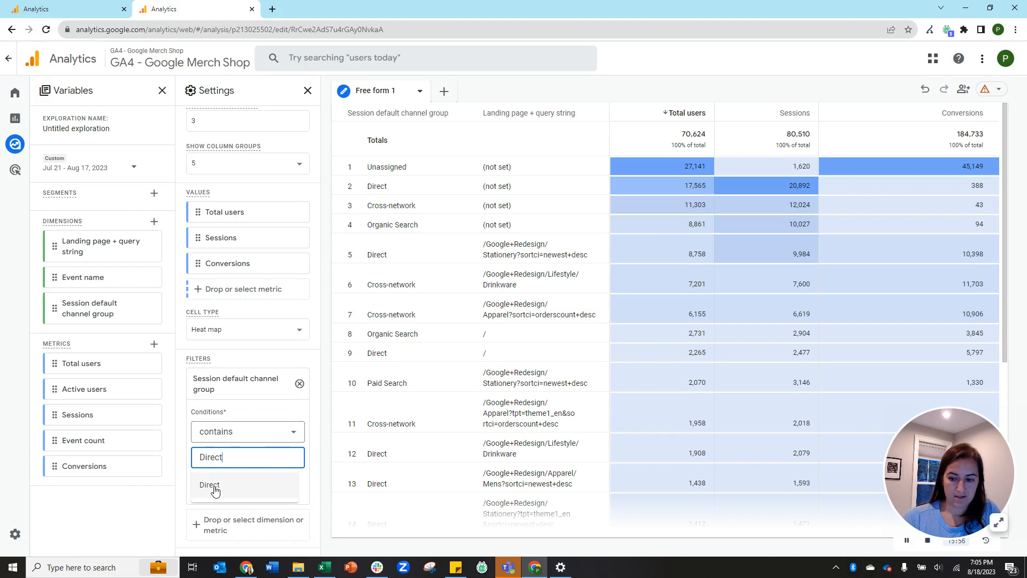
left_click(213, 484)
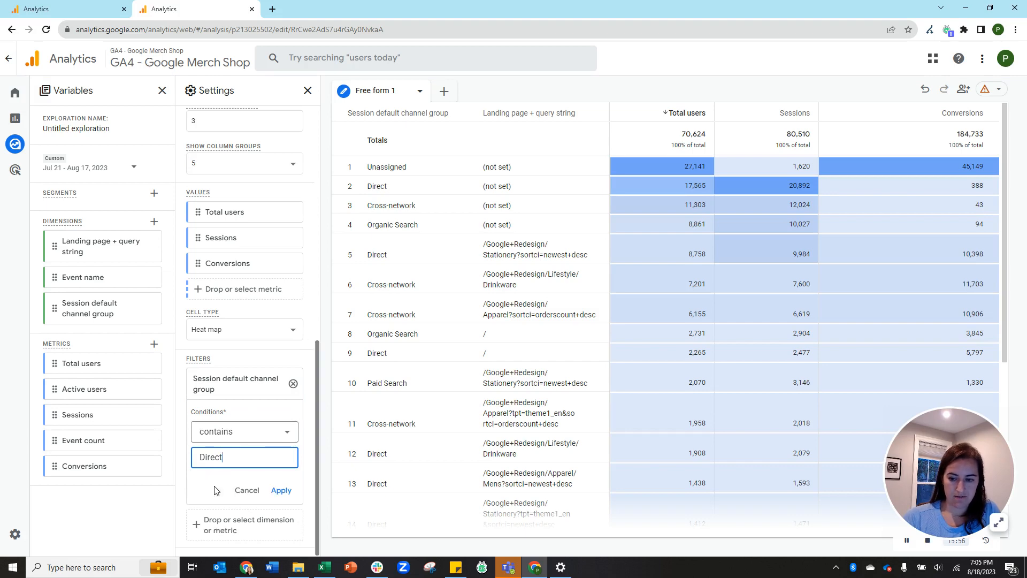
left_click(281, 491)
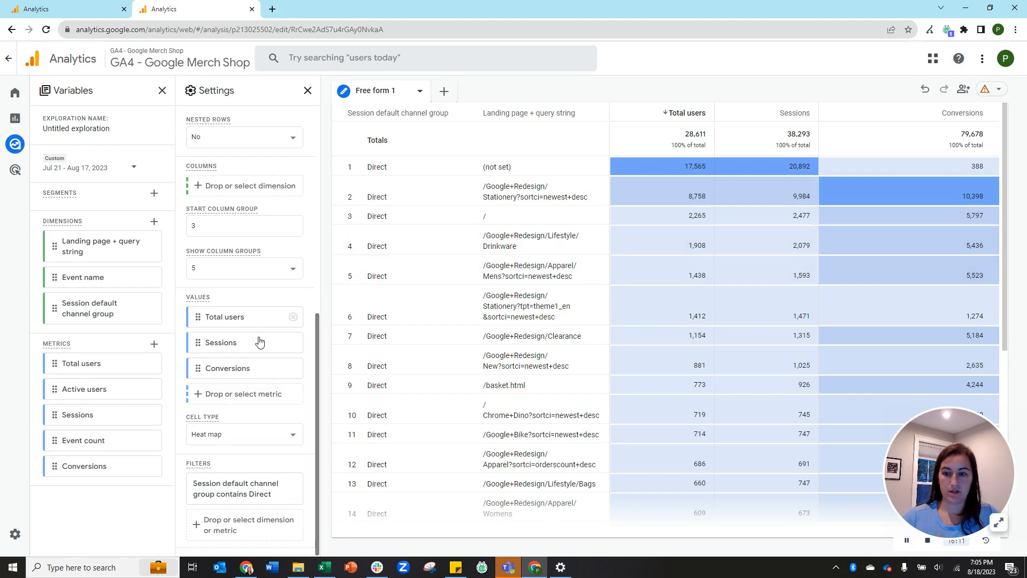
Remove the channel group row and the Conversions, Sessions and Total users values; add Event count.
scroll(258, 337, "up", 6)
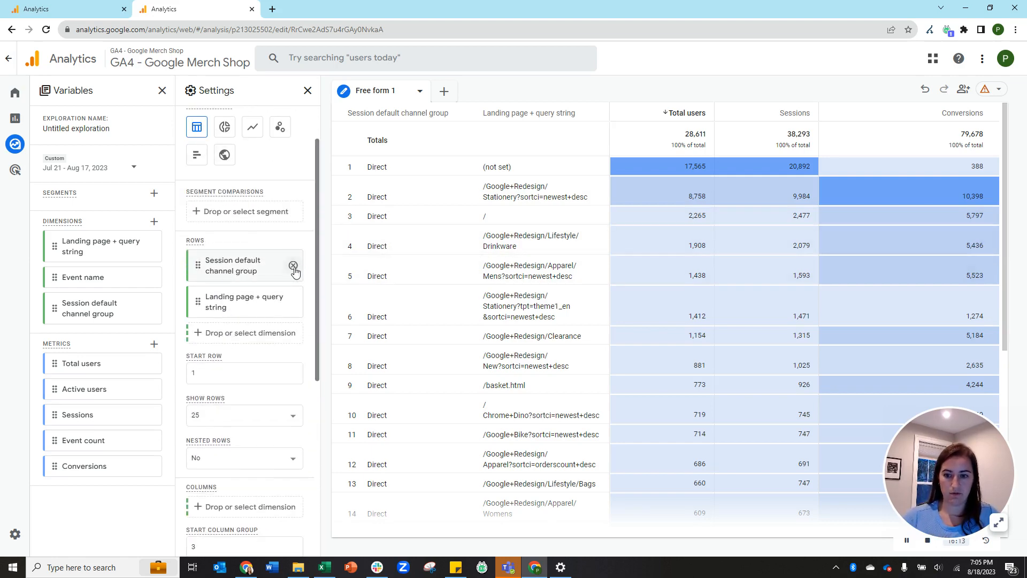
left_click(293, 266)
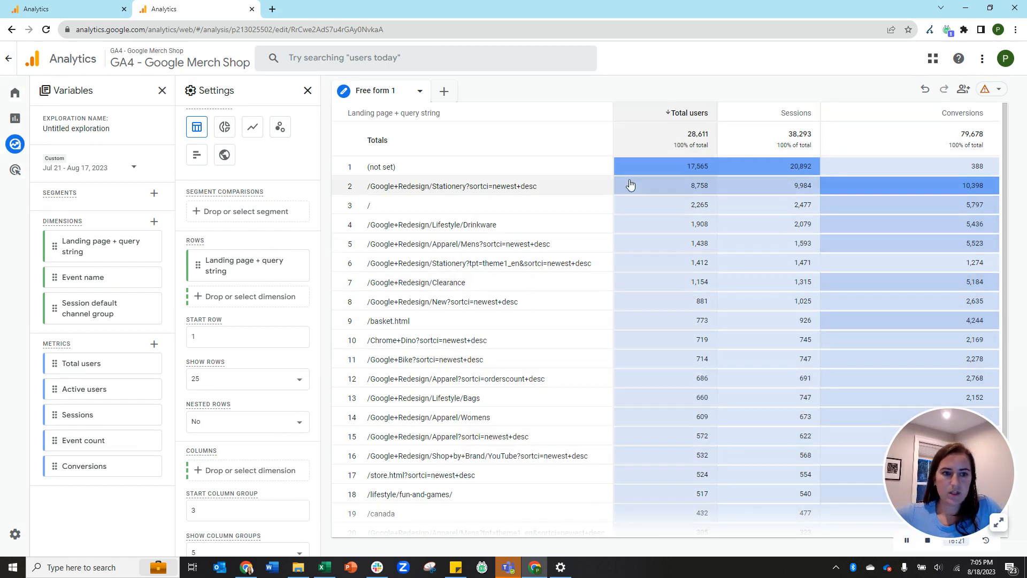
scroll(274, 262, "down", 2)
scroll(278, 261, "down", 3)
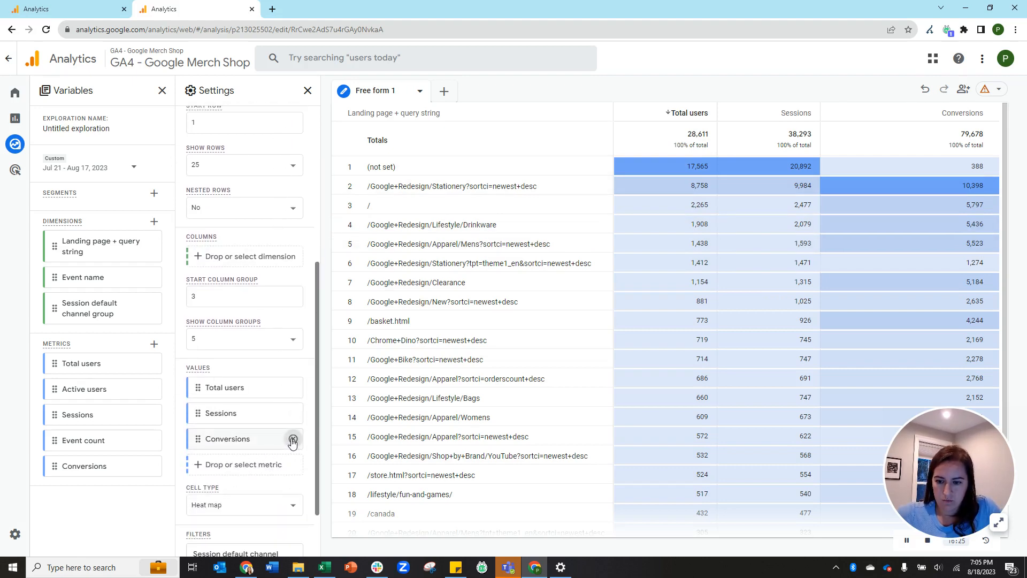
left_click(292, 439)
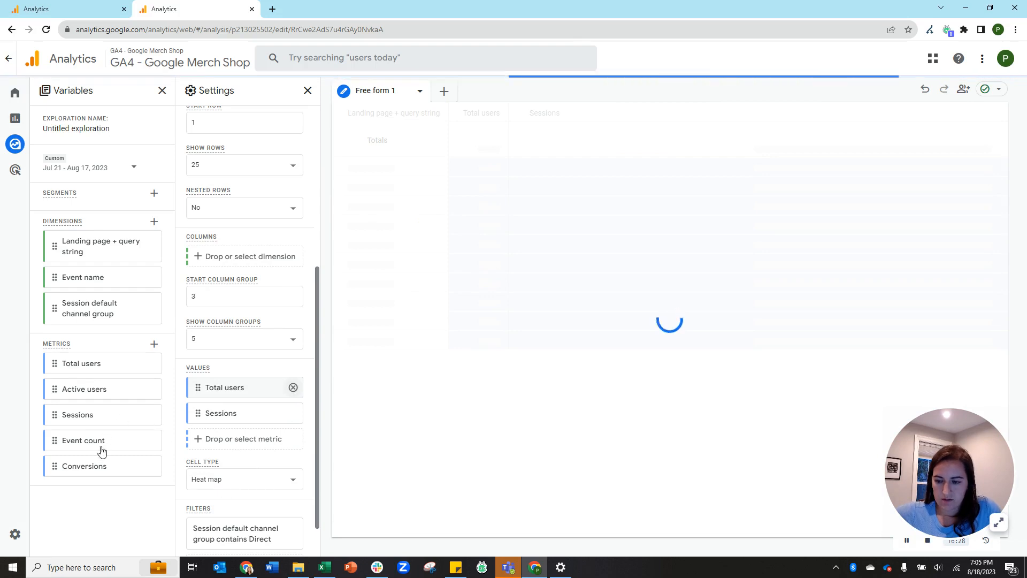
mouse_move(60, 439)
left_mouse_down()
mouse_move(234, 423)
mouse_move(229, 416)
left_mouse_up()
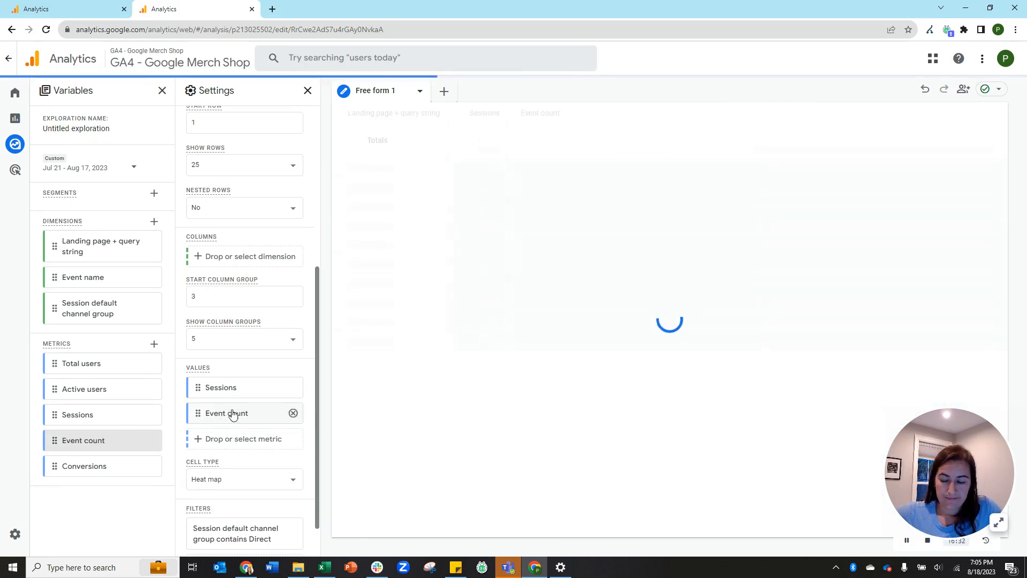
left_click(293, 387)
left_click(204, 298)
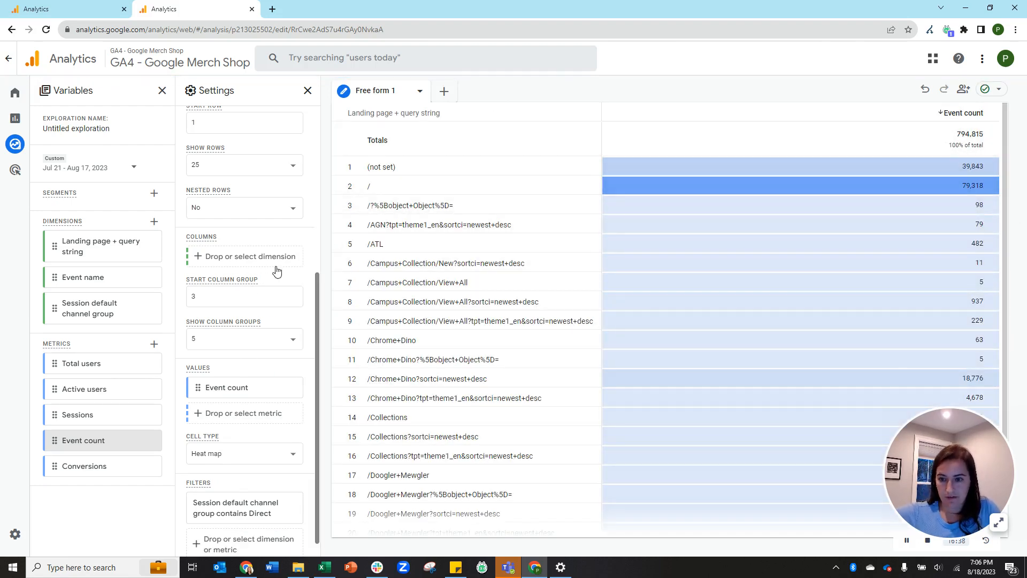
Use Event name as the table's columns with 10 column groups, then select the exploration name.
left_click_drag(63, 280, 208, 262)
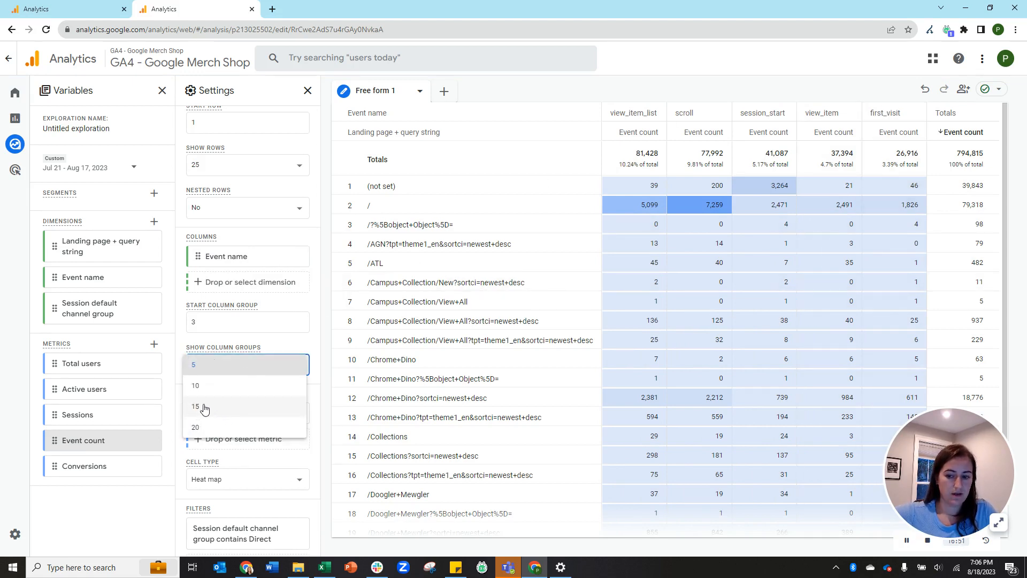
left_click(214, 385)
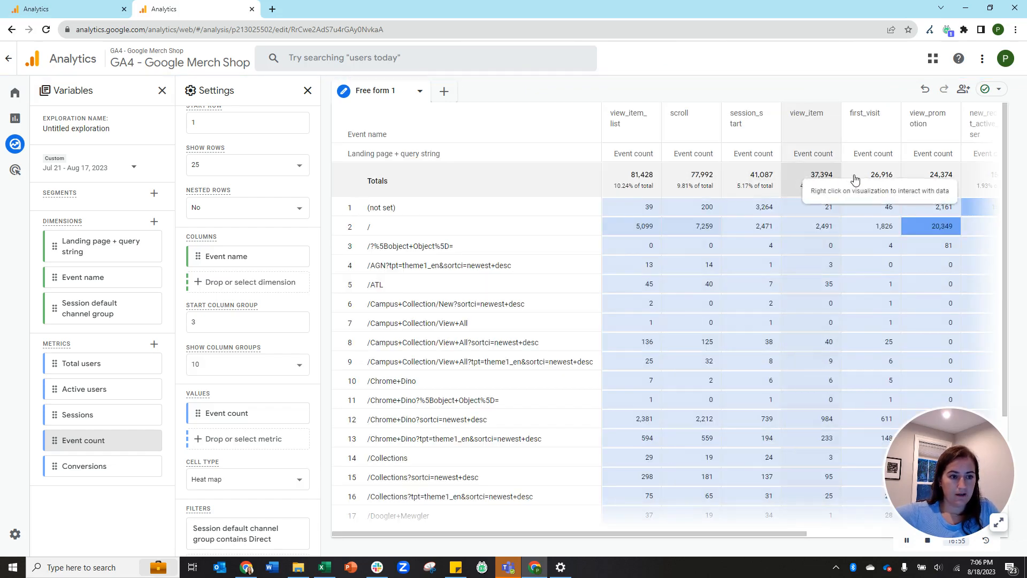
left_click_drag(717, 536, 589, 533)
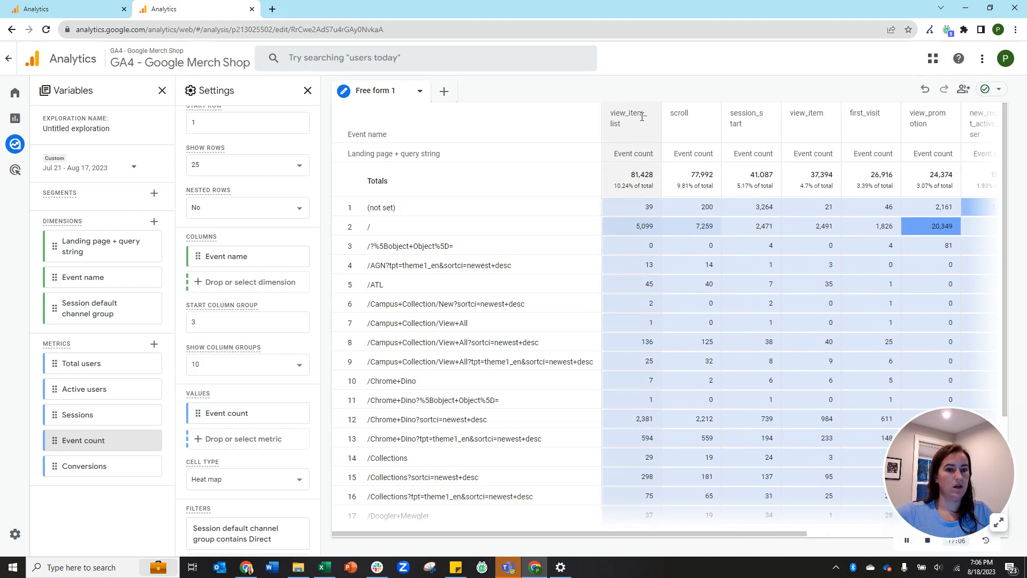
scroll(216, 465, "down", 1)
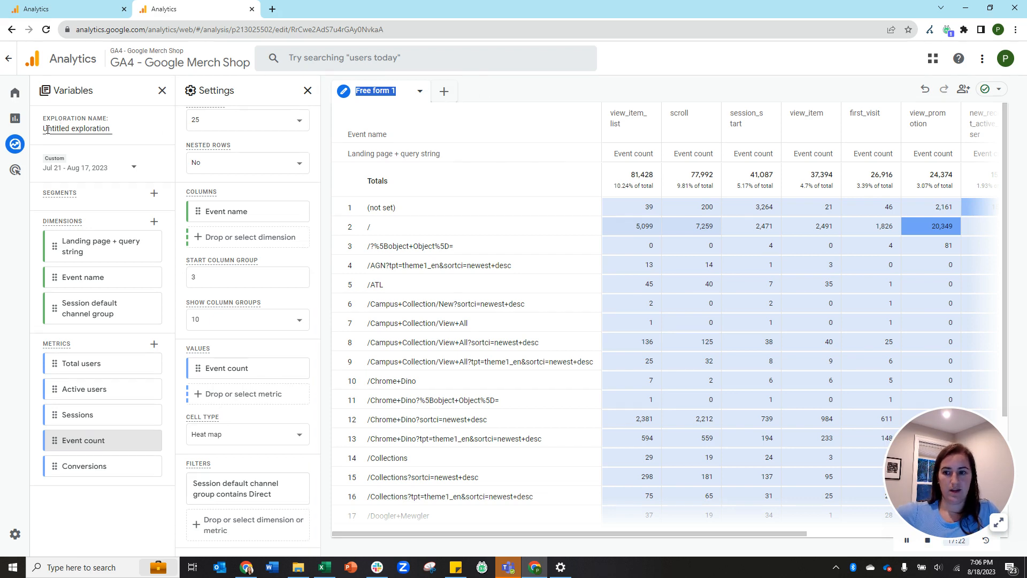
left_click_drag(48, 130, 151, 132)
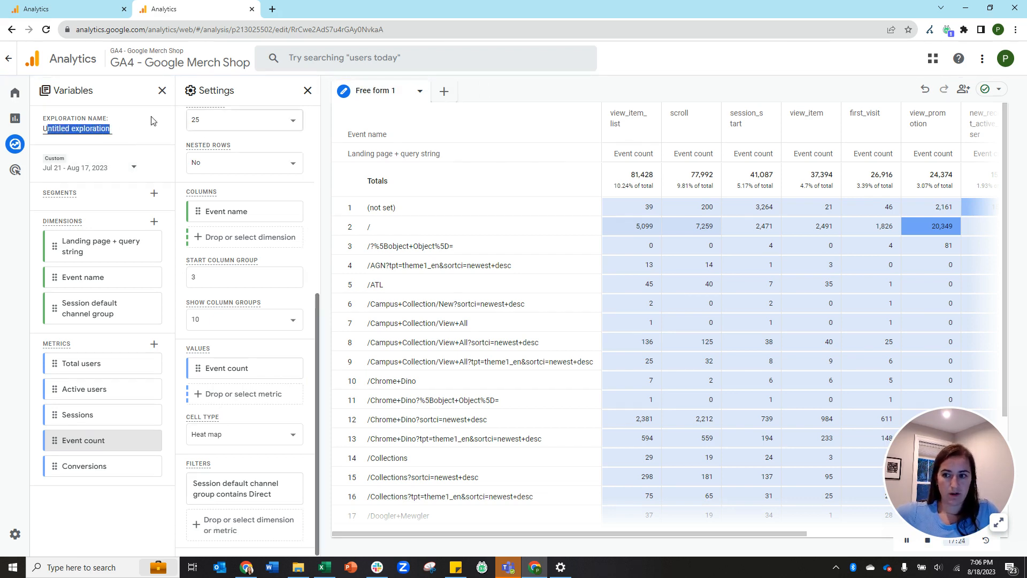
Go back to the Explorations list and check the new Untitled exploration's More actions menu.
left_click(10, 62)
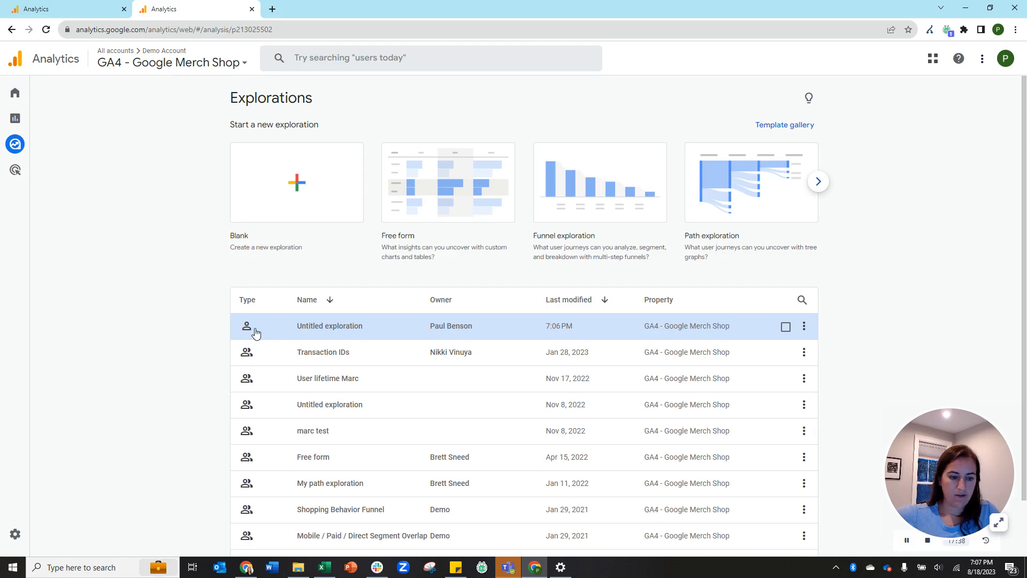
left_click(804, 327)
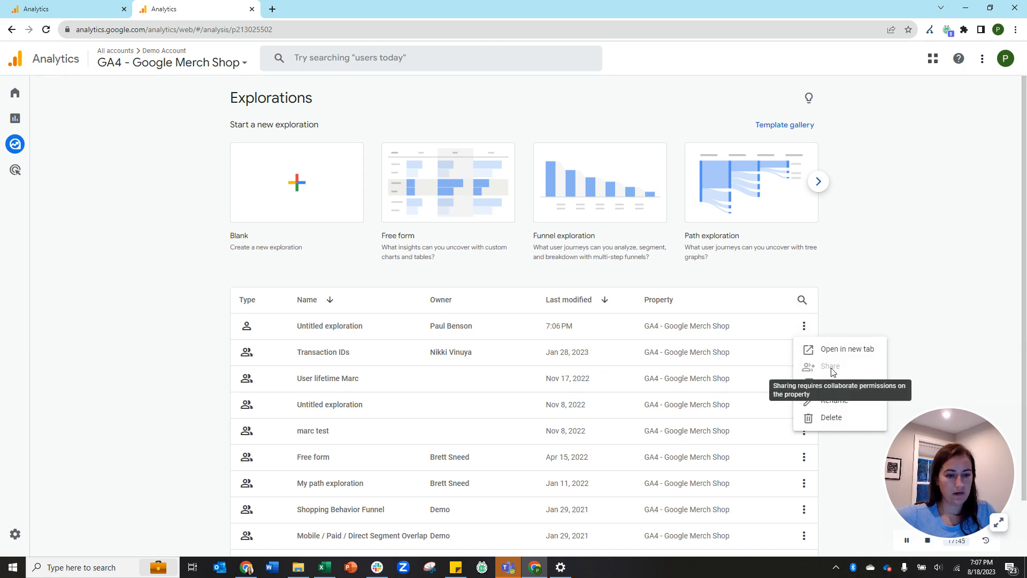
left_click(261, 357)
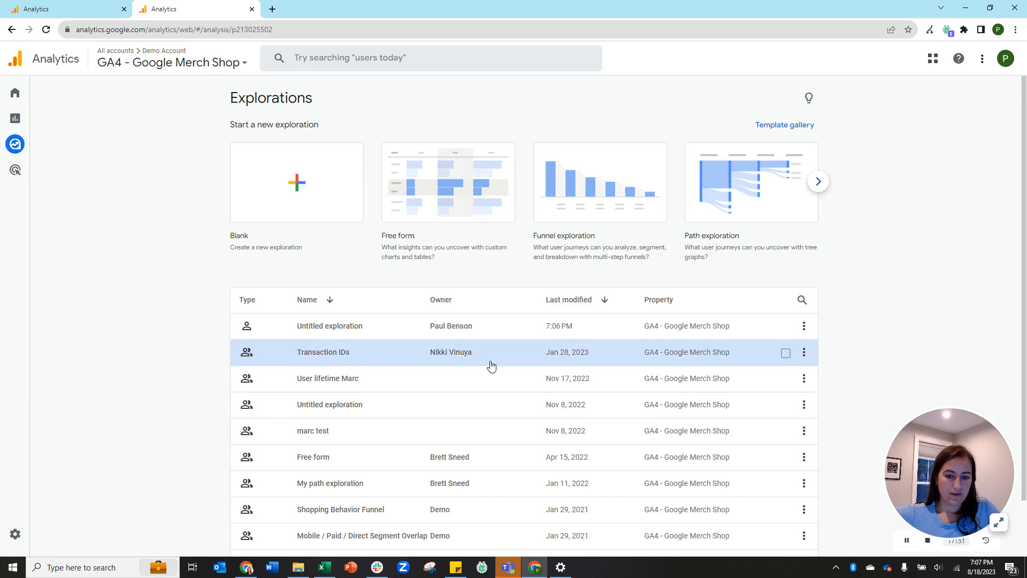
Inspect the read-only Transaction IDs exploration, then start a new Path exploration from its template.
left_click(433, 357)
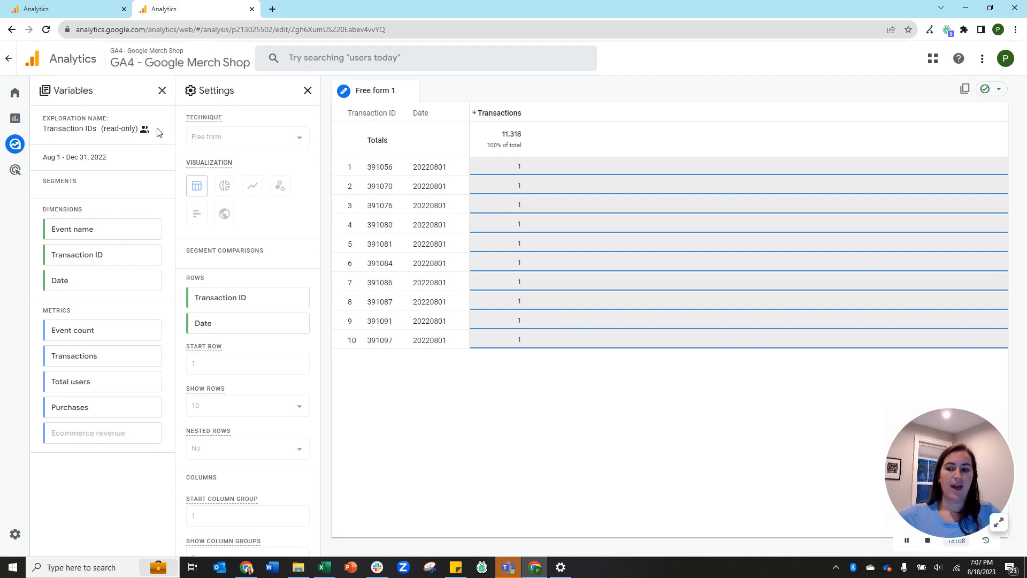
left_click_drag(47, 157, 137, 165)
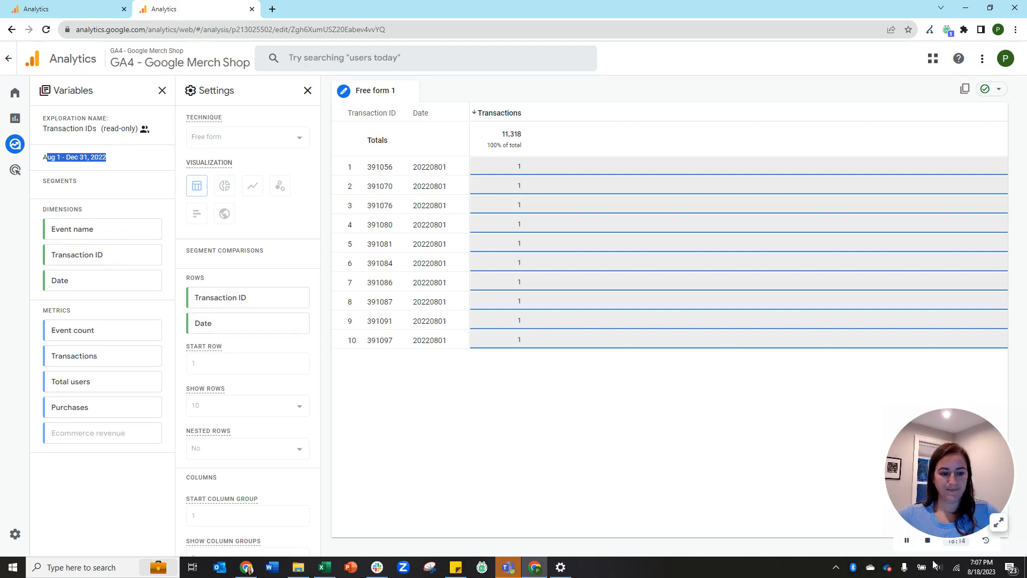
left_click(914, 544)
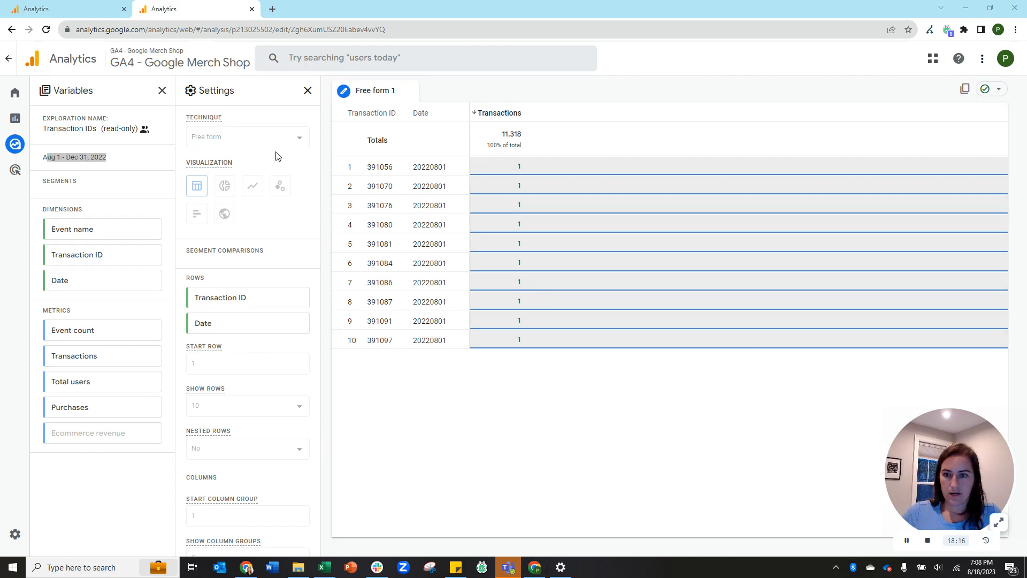
left_click(52, 143)
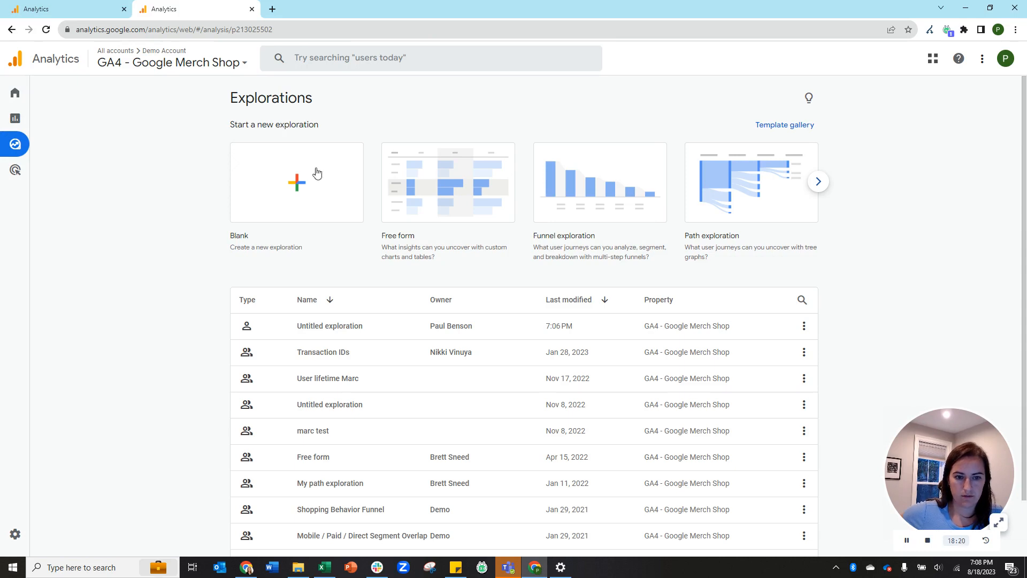
left_click(728, 195)
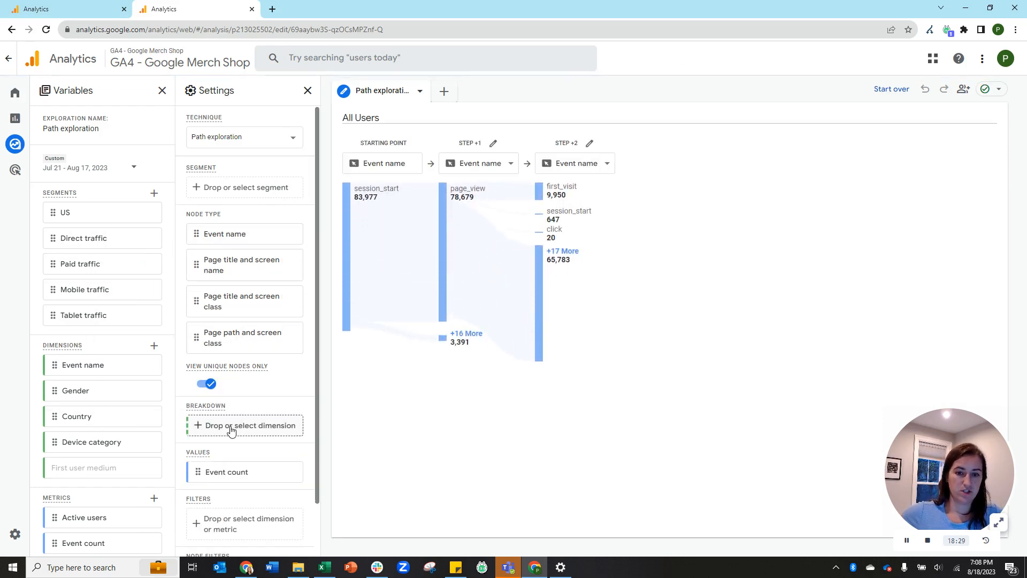
Start the path over and set the top_spenders event name as its ending point.
left_click(886, 94)
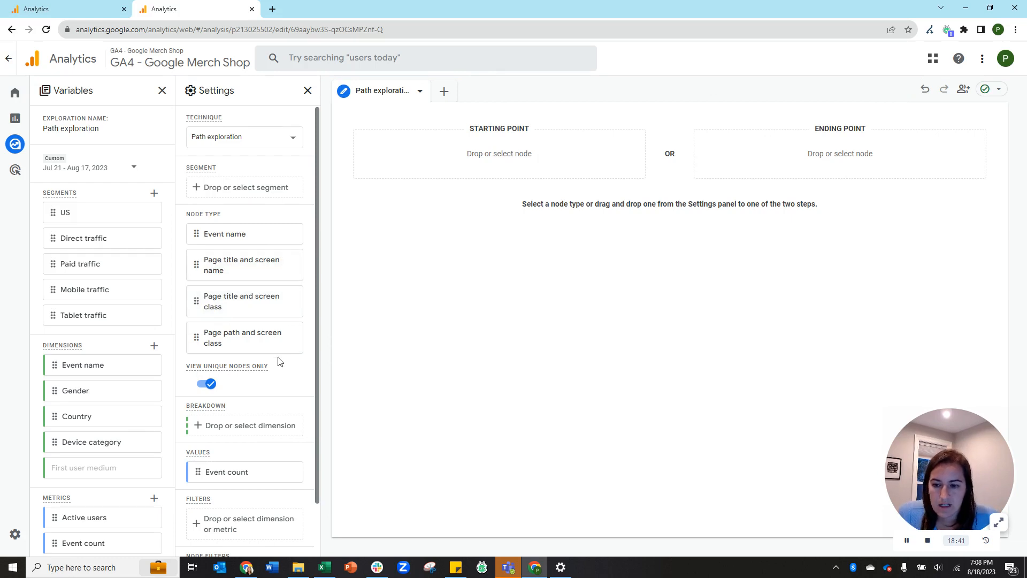
left_click_drag(219, 305, 351, 419)
scroll(249, 391, "down", 1)
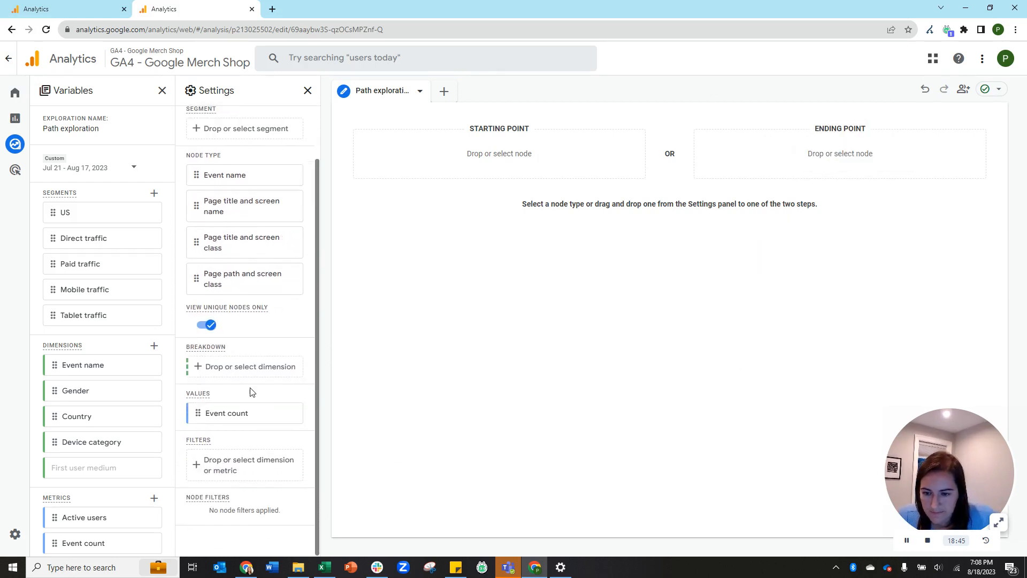
left_click(833, 154)
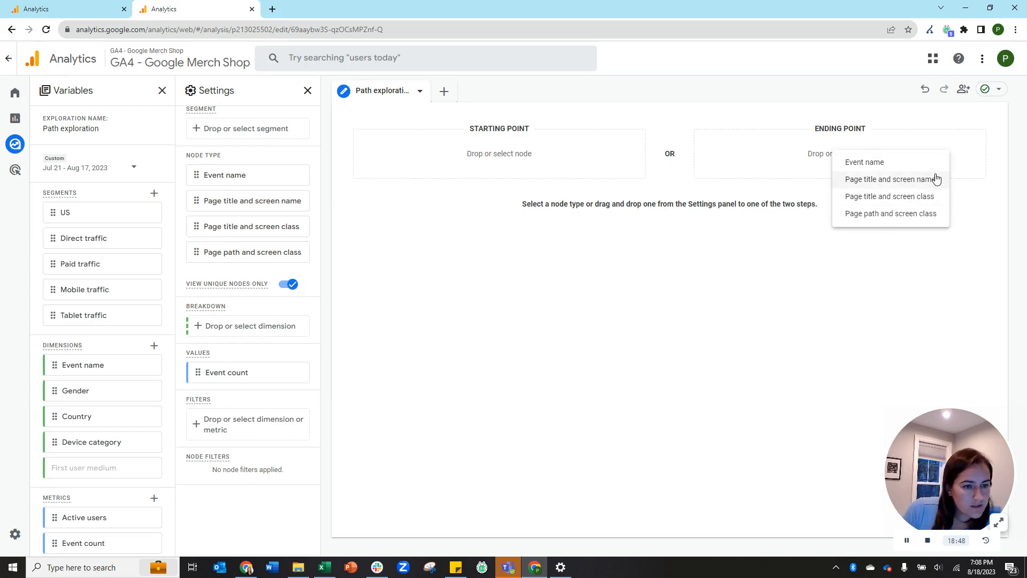
left_click(881, 163)
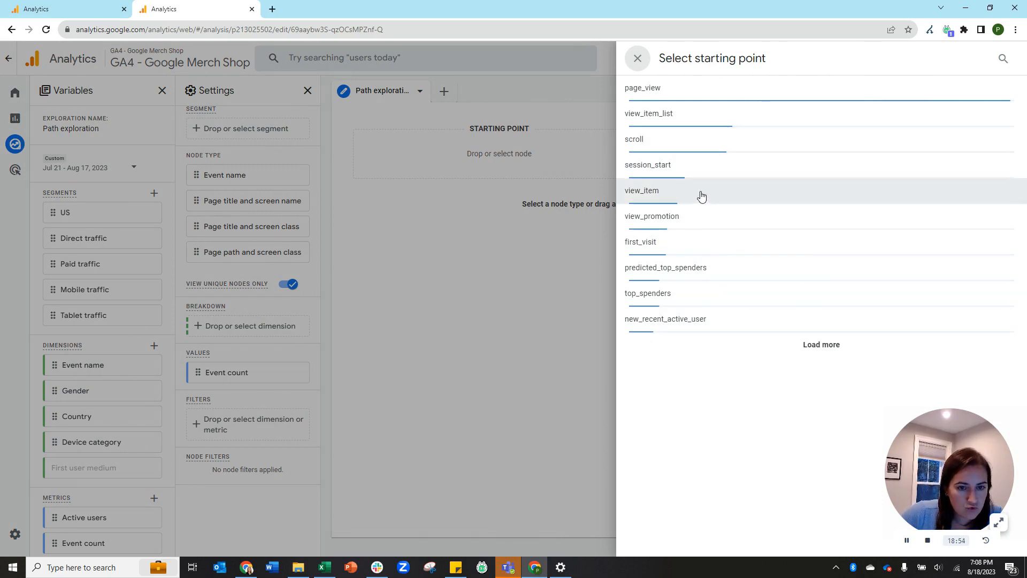
left_click(653, 295)
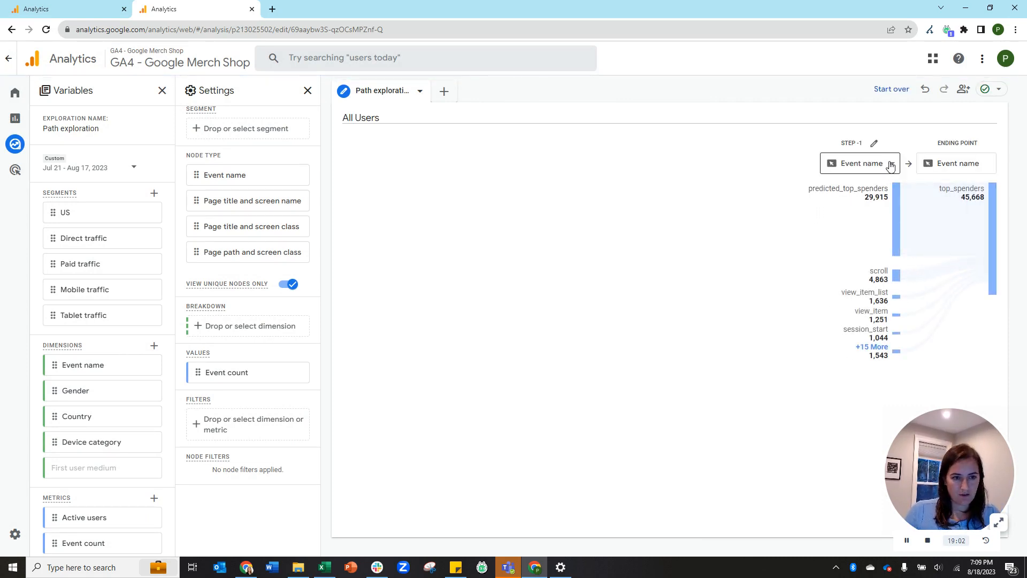
Switch the step before top_spenders to show Page title and screen class.
left_click(891, 166)
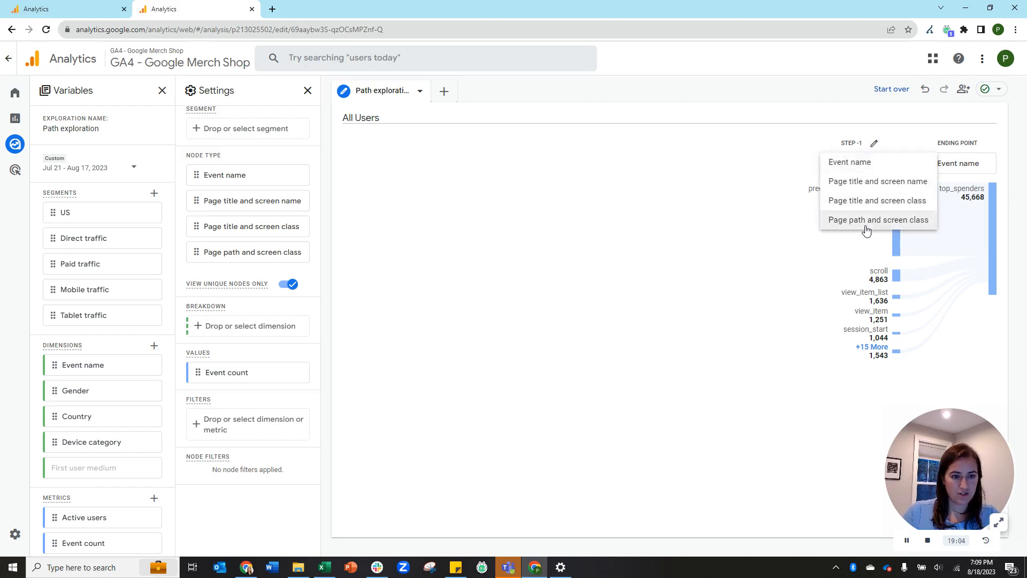
left_click(861, 201)
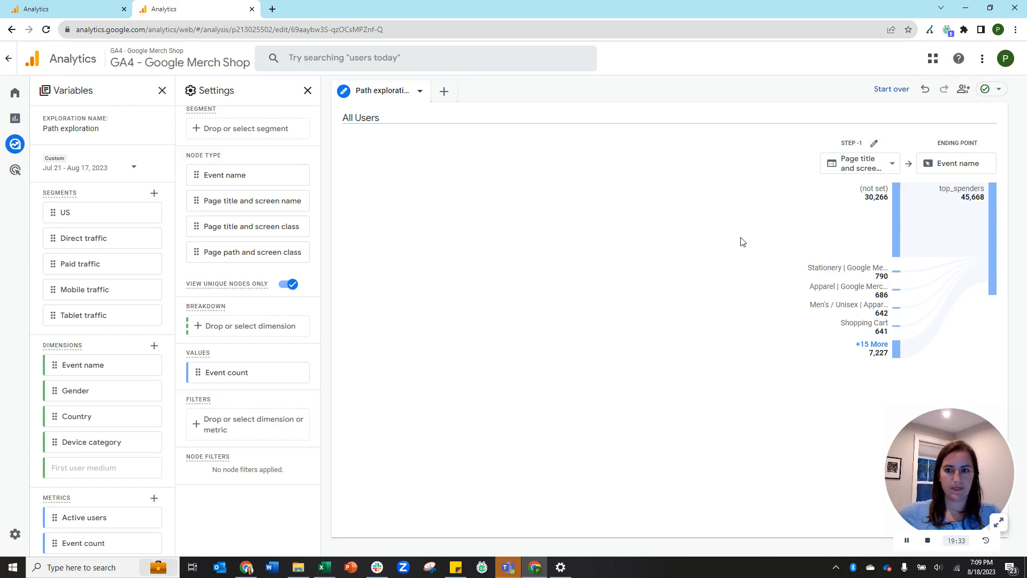
mouse_move(37, 146)
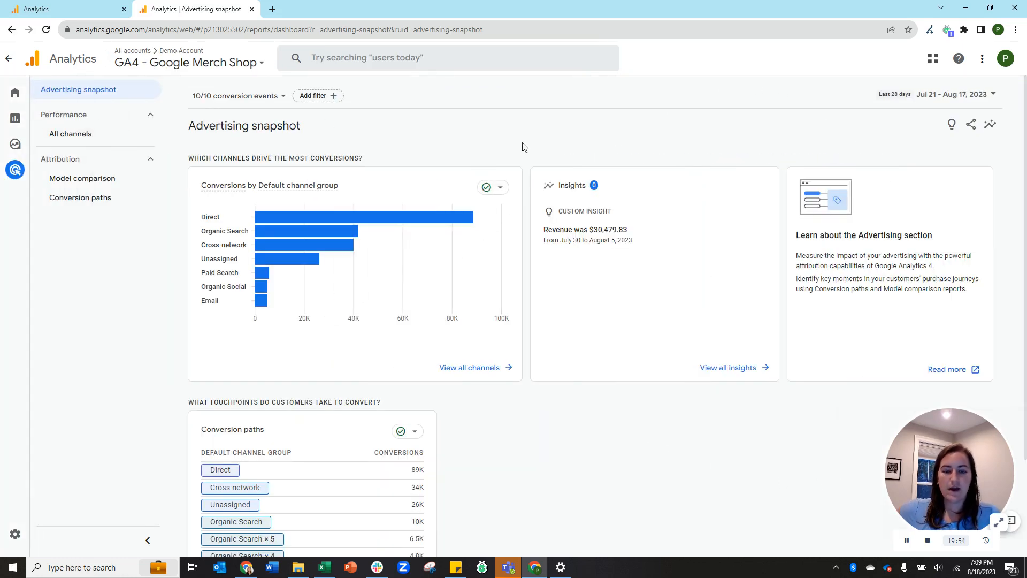
Scroll through the All channels conversions table, then open the Attribution Model comparison report.
left_click(85, 138)
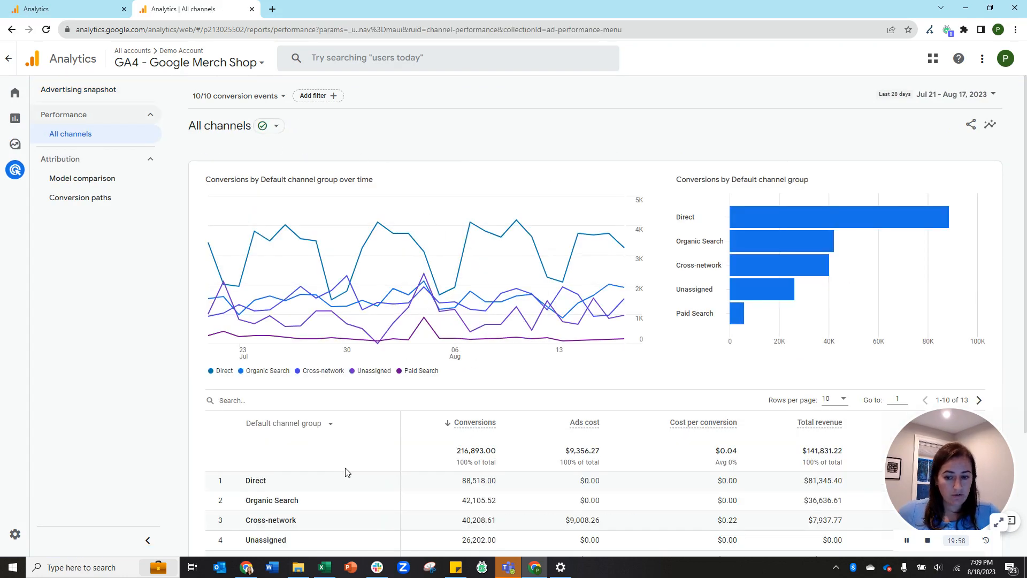
scroll(344, 471, "down", 3)
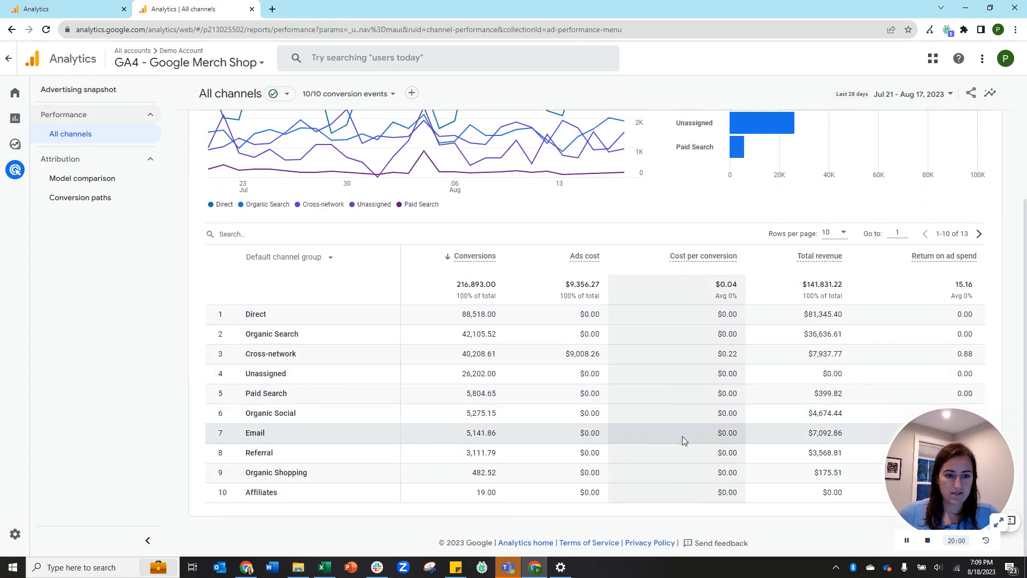
scroll(681, 436, "up", 3)
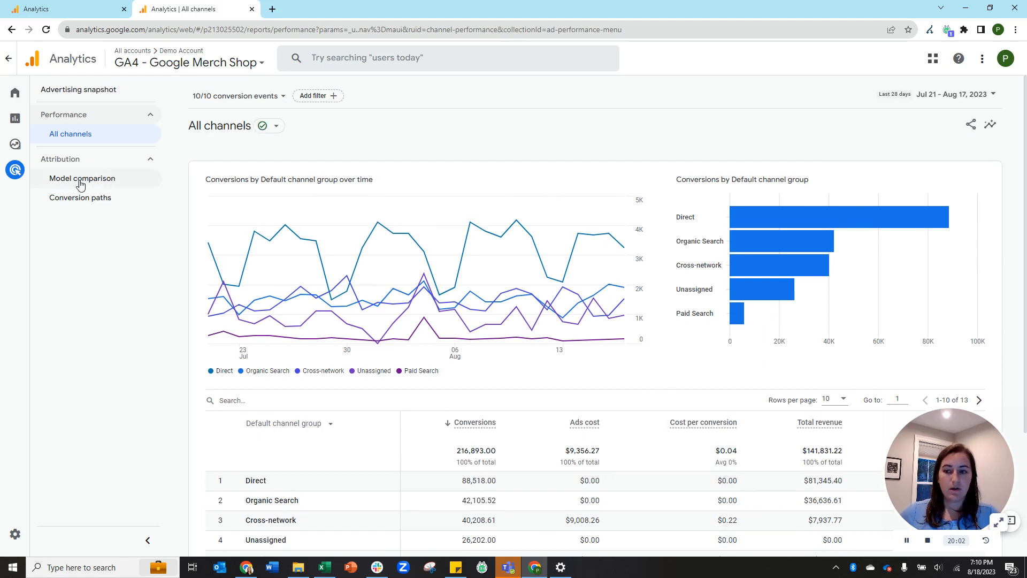
left_click(81, 182)
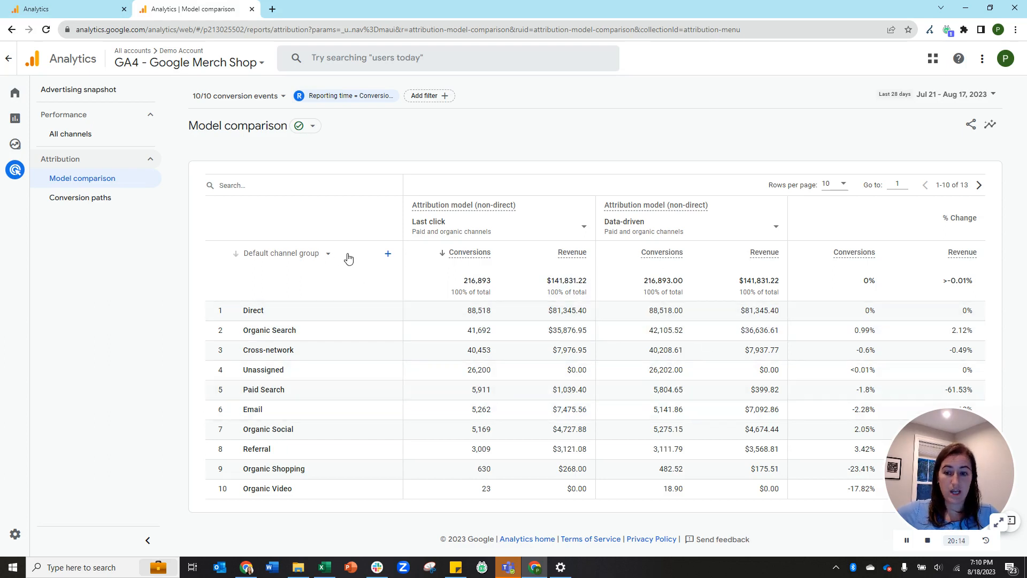
Check Model comparison's dimension dropdown and add-dimension categories, then open Conversion paths.
left_click(318, 255)
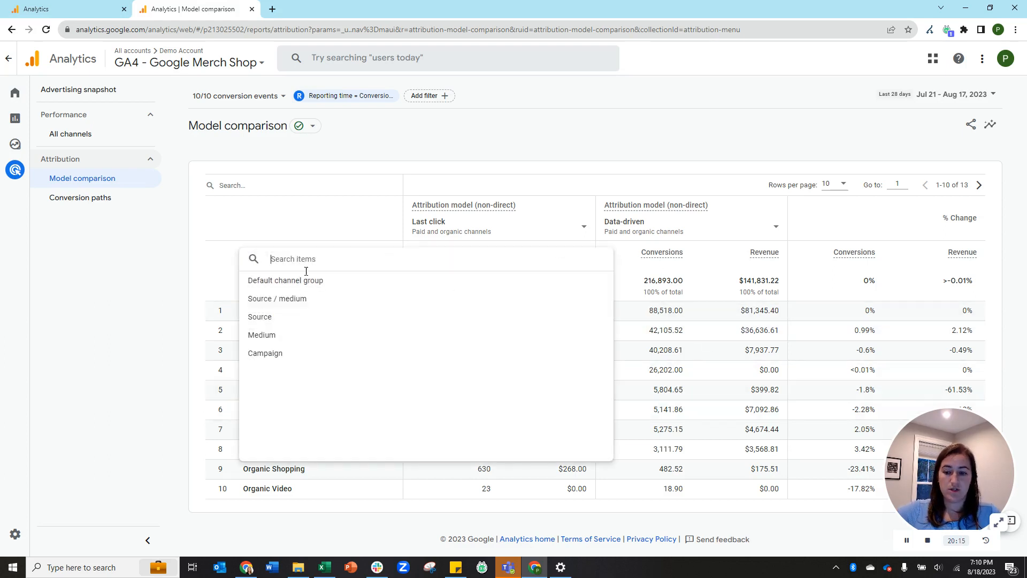
left_click(152, 316)
left_click(387, 259)
left_click(172, 333)
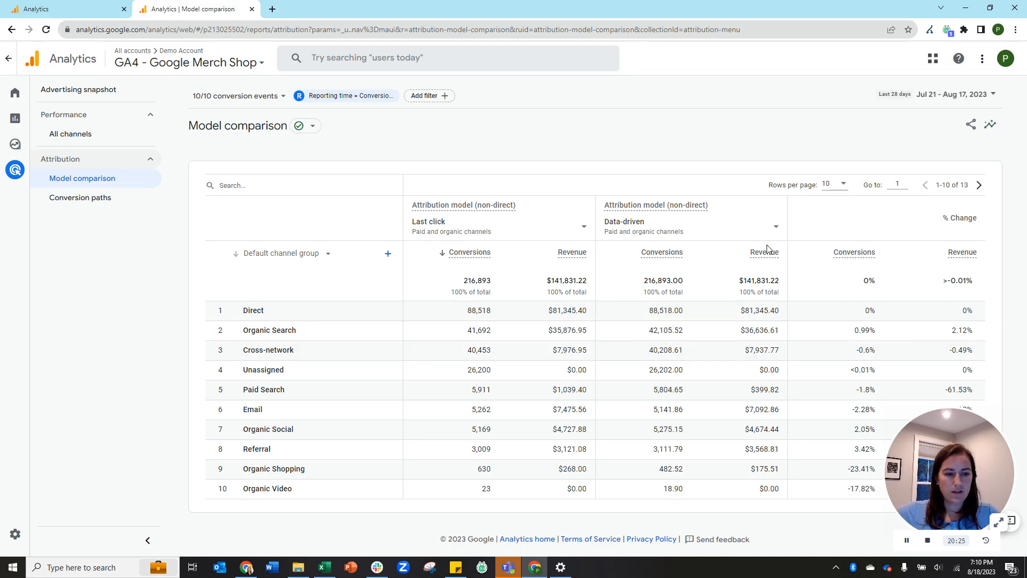
left_click(73, 203)
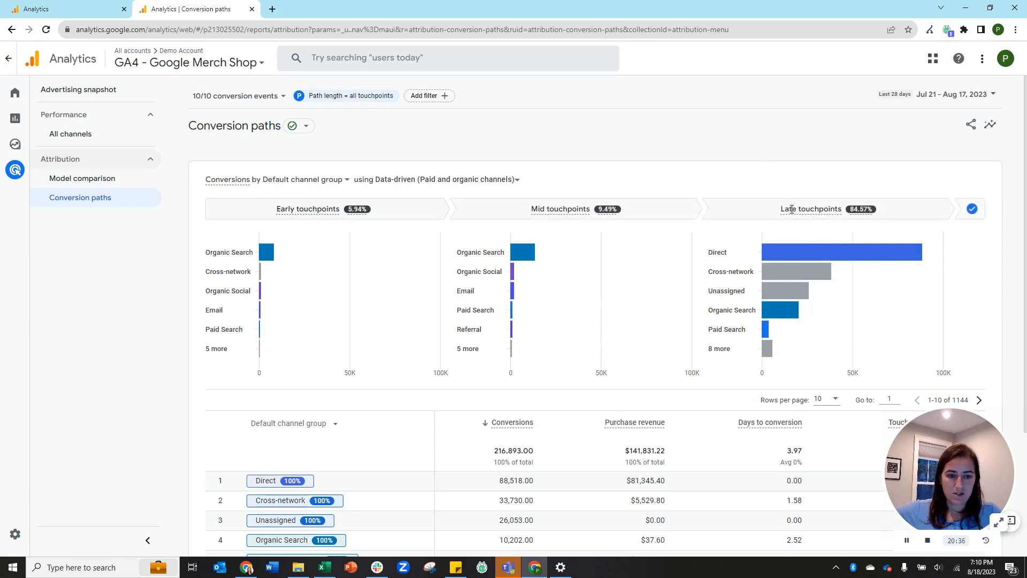
Read the Late touchpoints and path table, then switch to the Synapse SEM - GA4 Analytics tab.
mouse_move(796, 211)
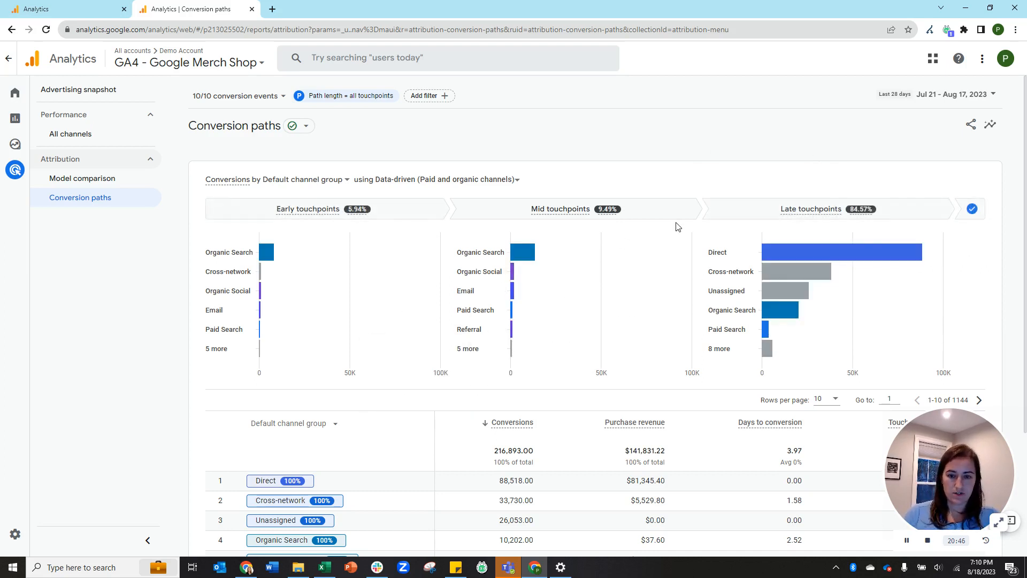
scroll(676, 224, "down", 1)
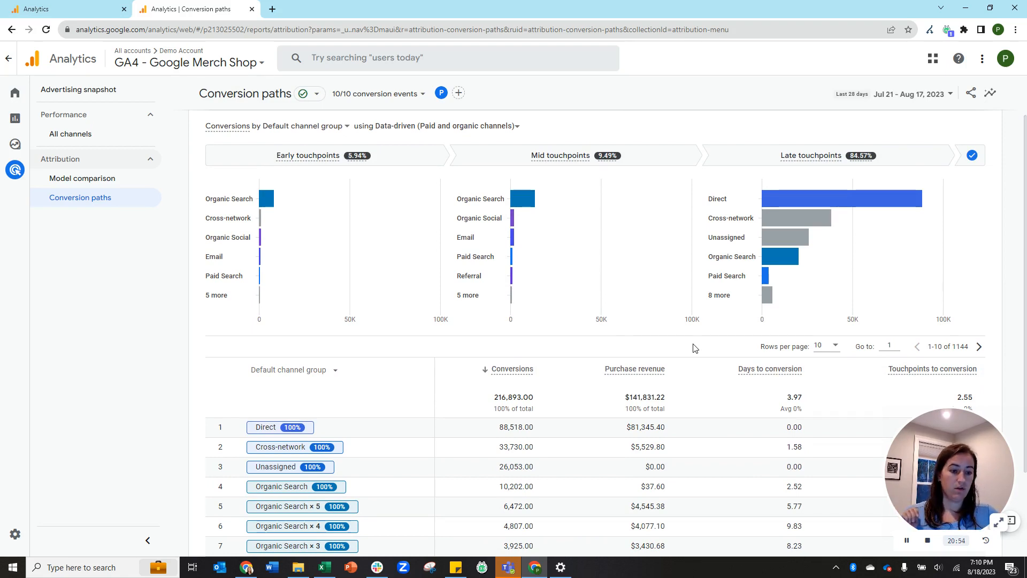
scroll(495, 315, "down", 2)
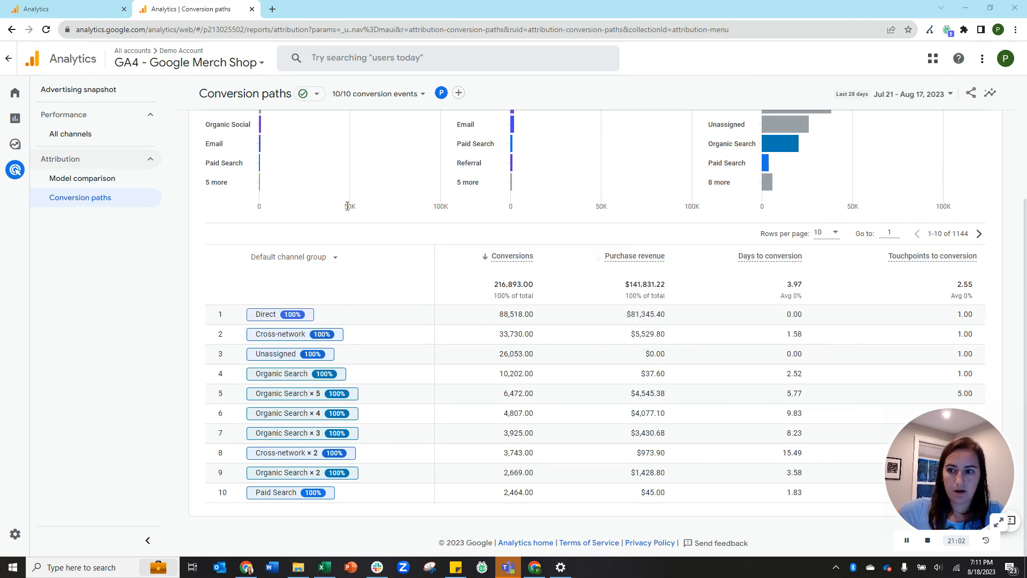
mouse_move(21, 535)
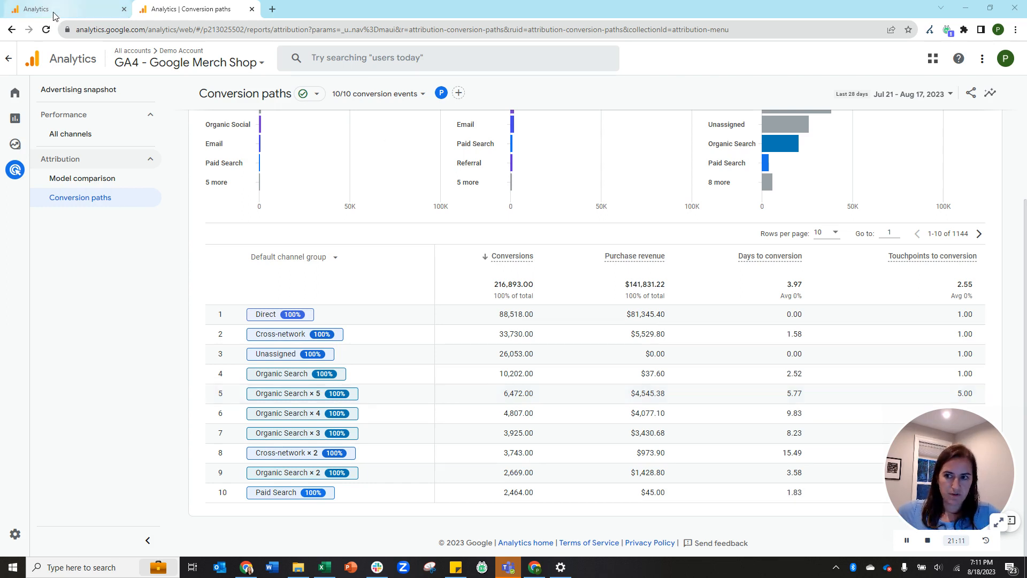
mouse_move(53, 11)
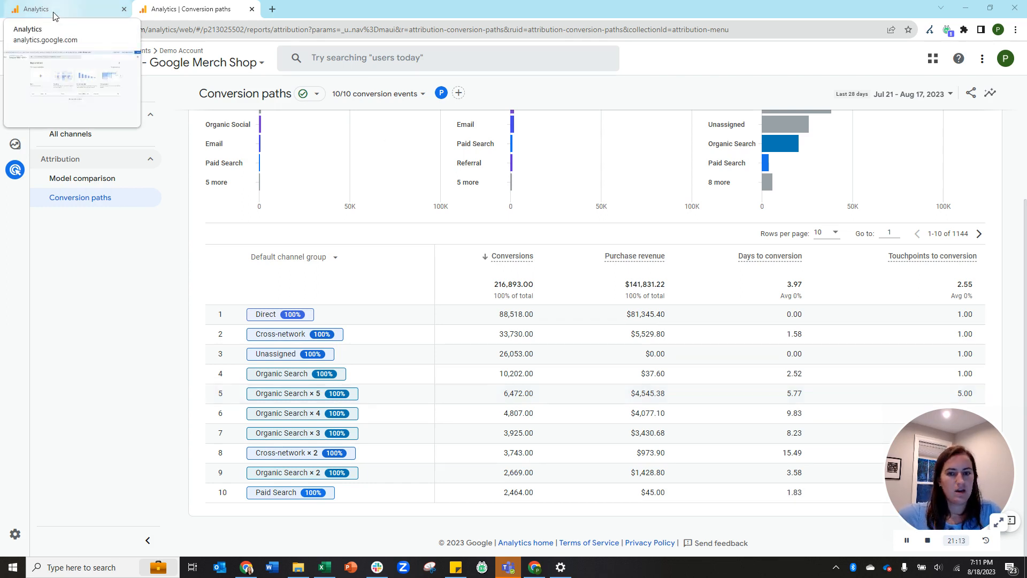
left_click(54, 13)
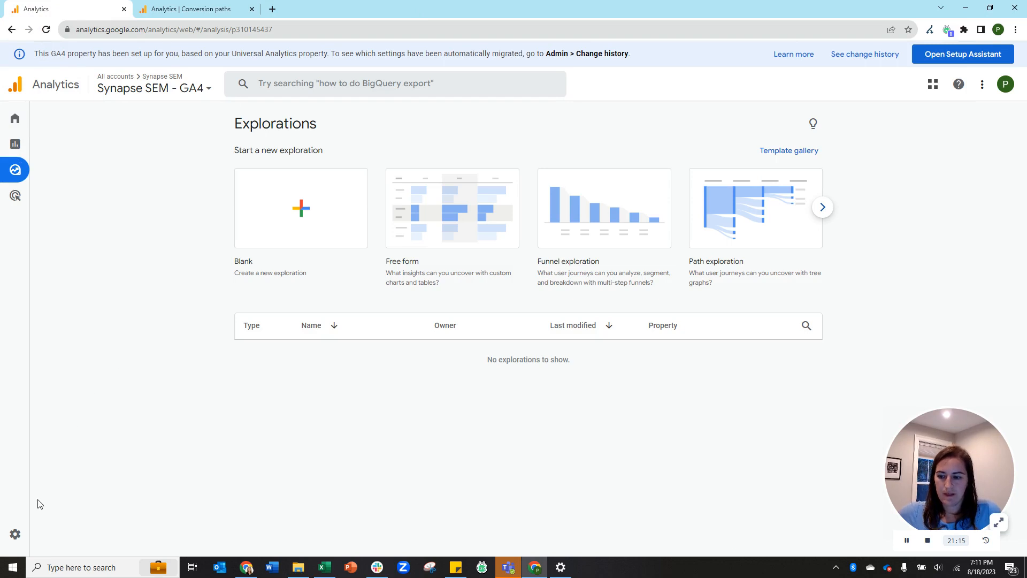
Open the Admin page from the gear icon at the bottom-left.
left_click(16, 534)
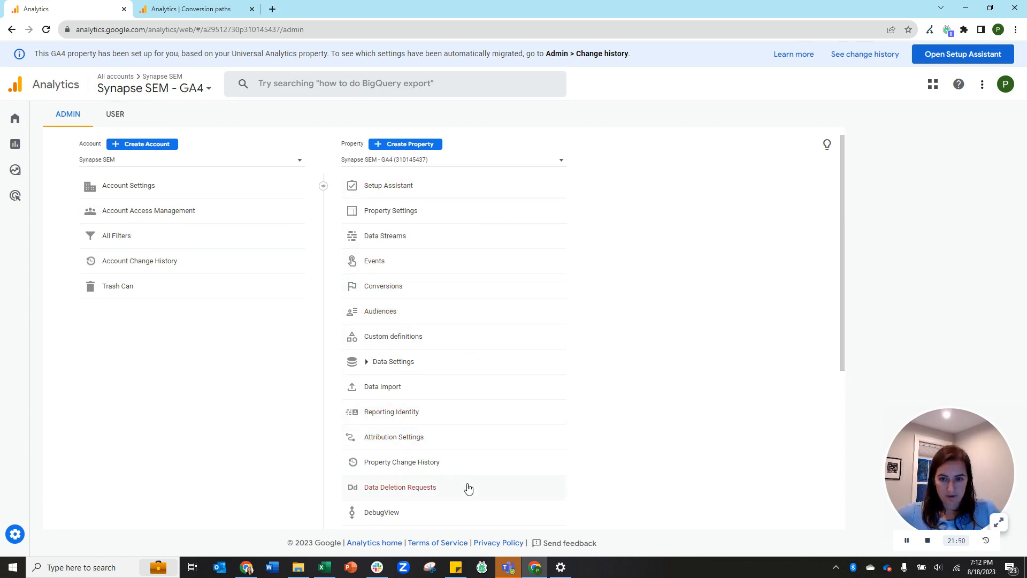
Open the Setup Assistant and scroll through its fully completed checklist.
left_click(421, 187)
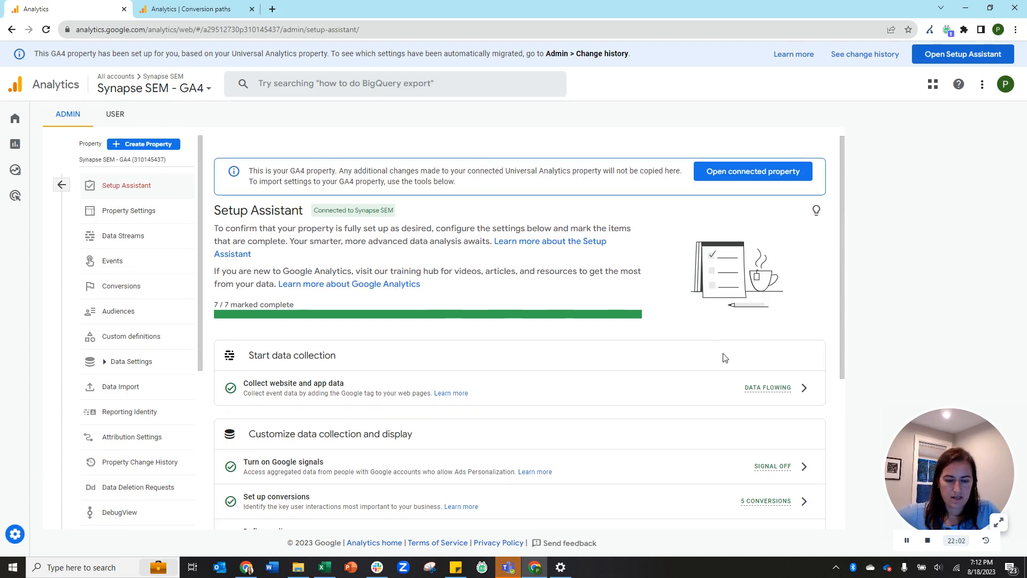
scroll(722, 355, "down", 2)
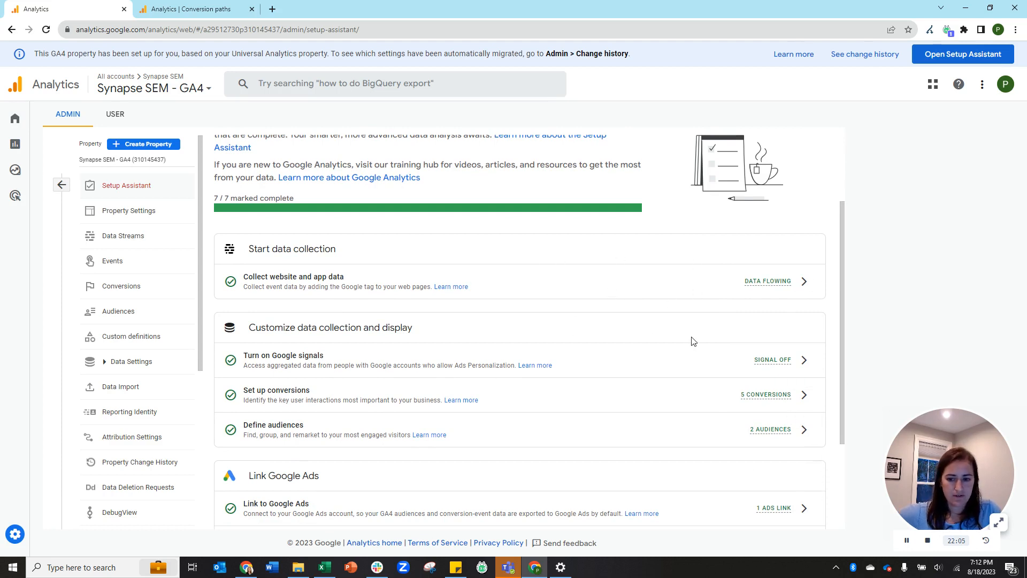
scroll(711, 307, "down", 2)
scroll(712, 302, "down", 1)
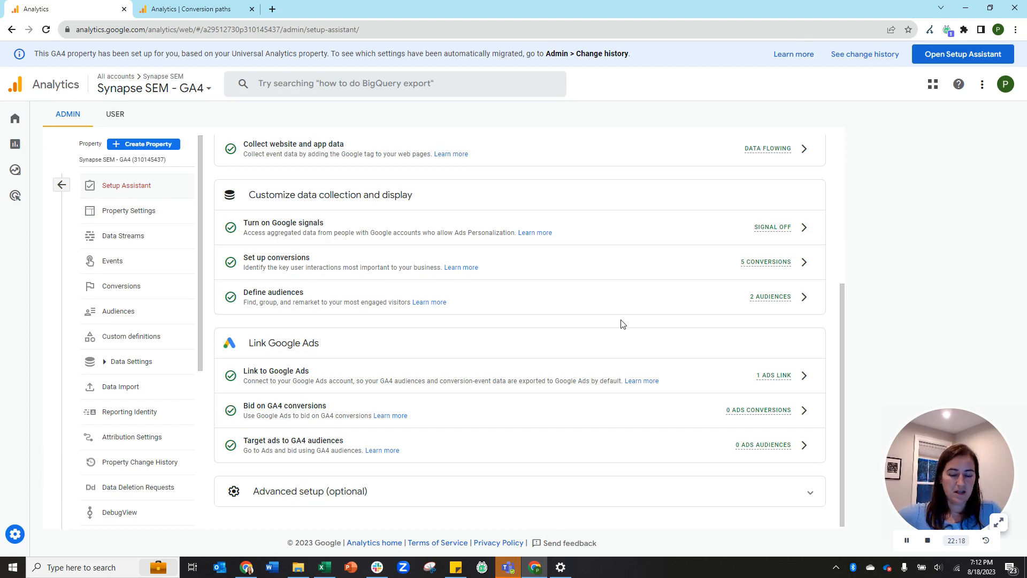
scroll(618, 323, "up", 5)
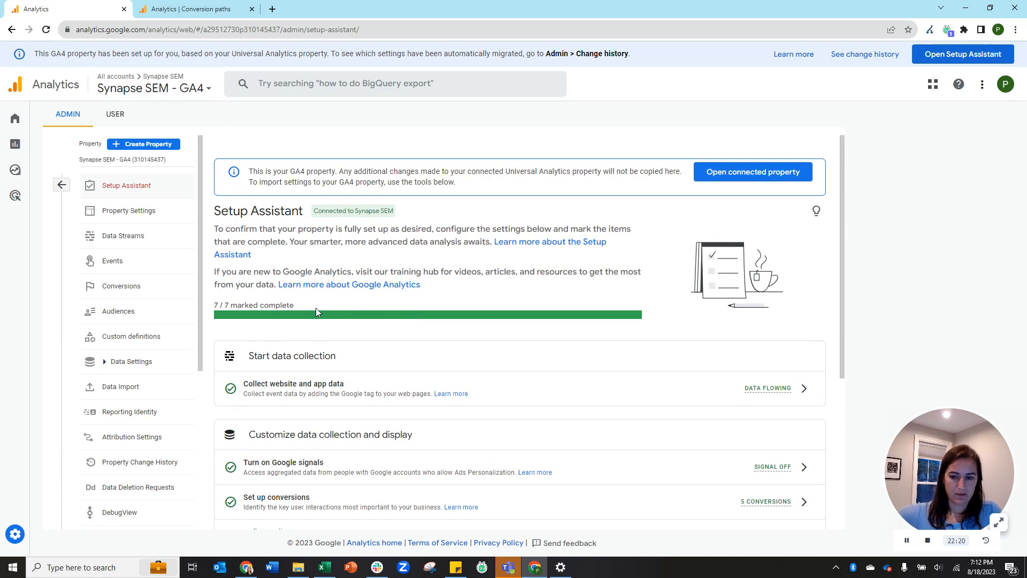
scroll(751, 377, "down", 1)
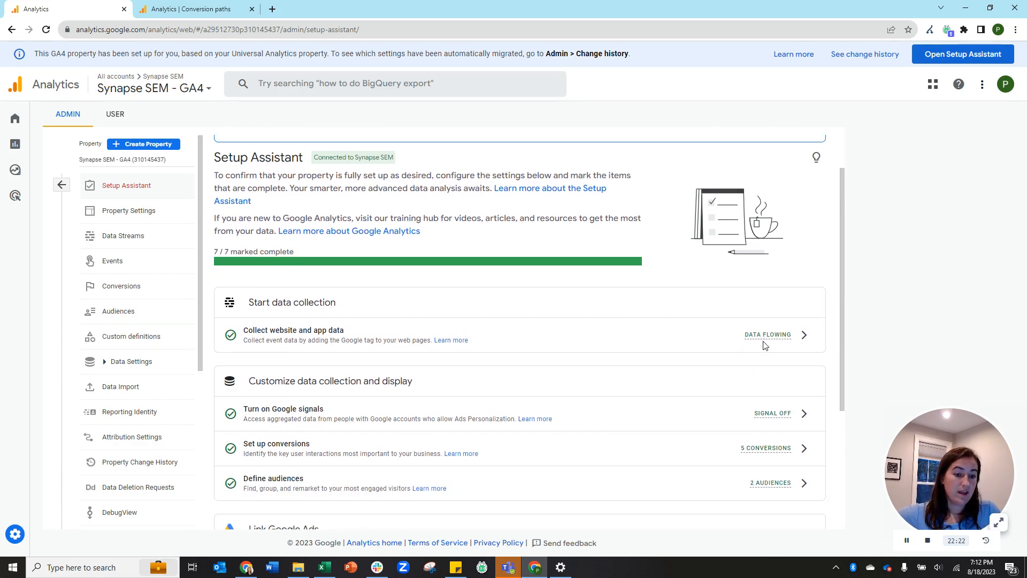
Check the Google signals row's actions without changes, then open Property Settings.
left_click(805, 416)
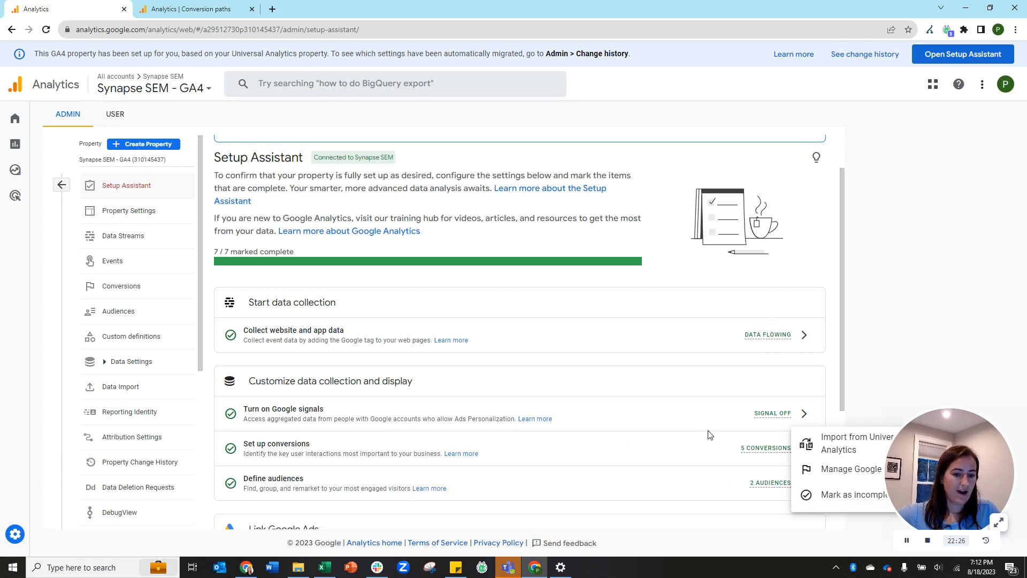
left_click(893, 371)
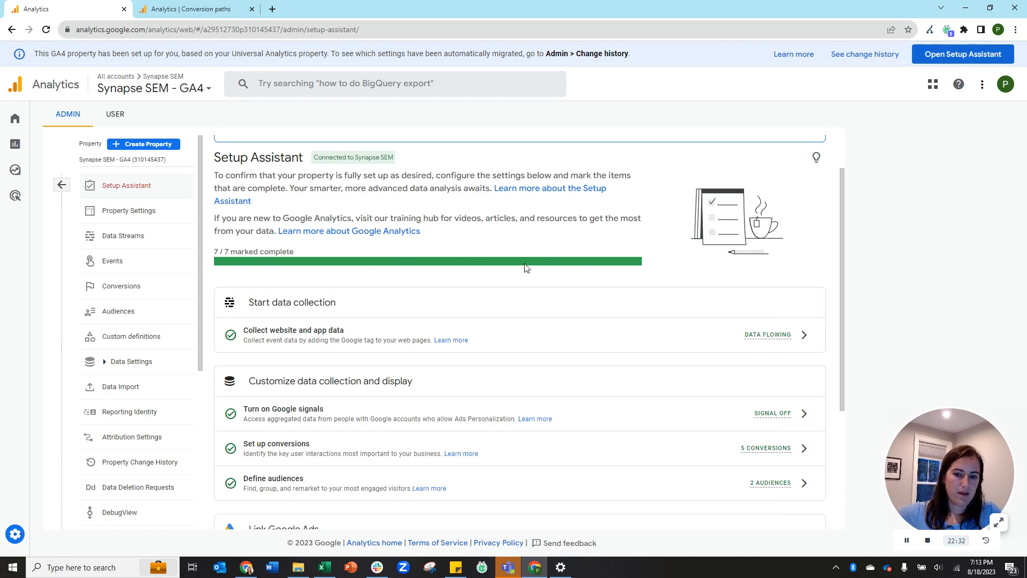
scroll(588, 267, "down", 4)
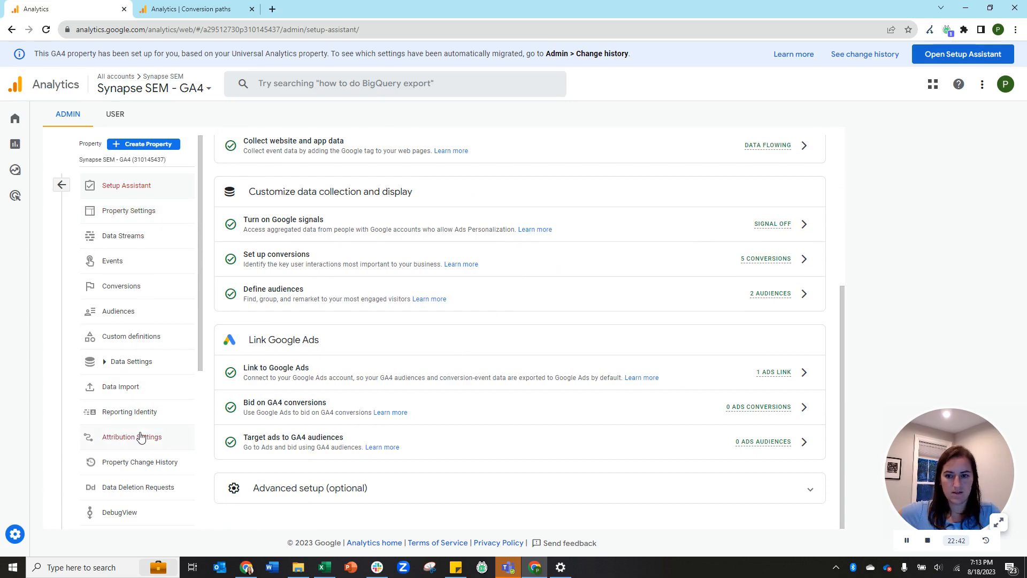
scroll(483, 310, "up", 5)
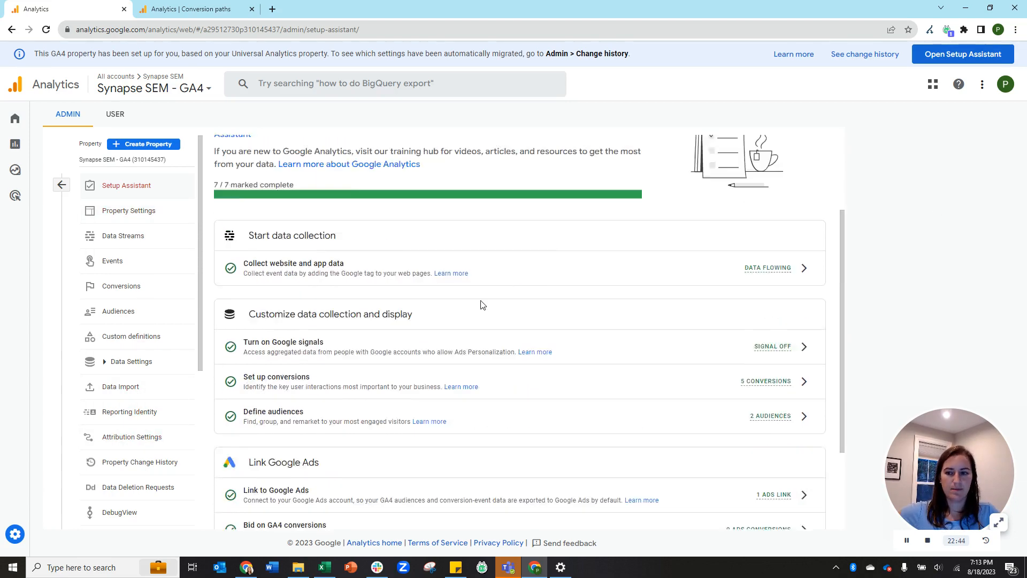
left_click(124, 217)
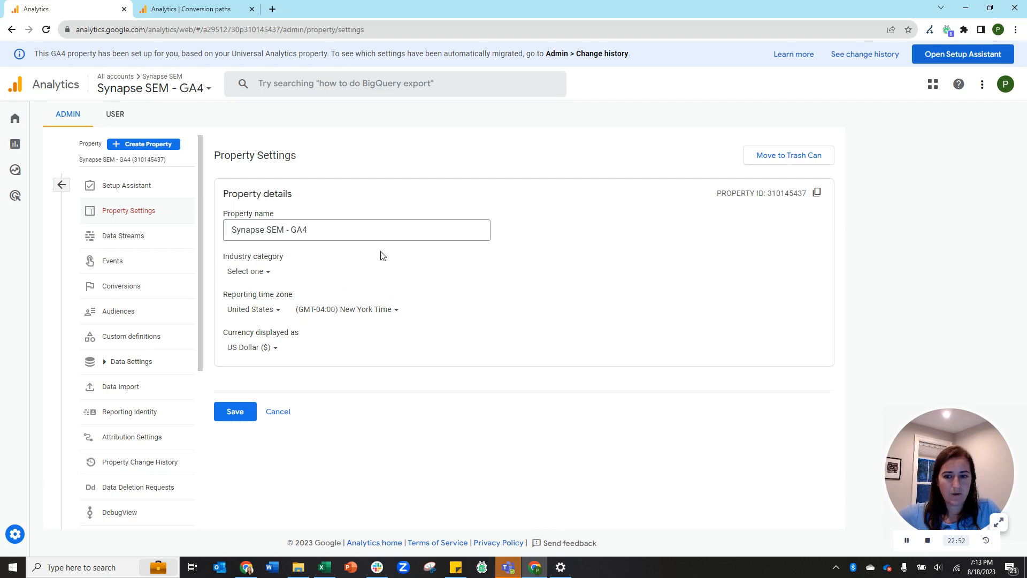
Open the Synapse SEM - GA4 web stream, select its Measurement ID, and close the details.
left_click(110, 242)
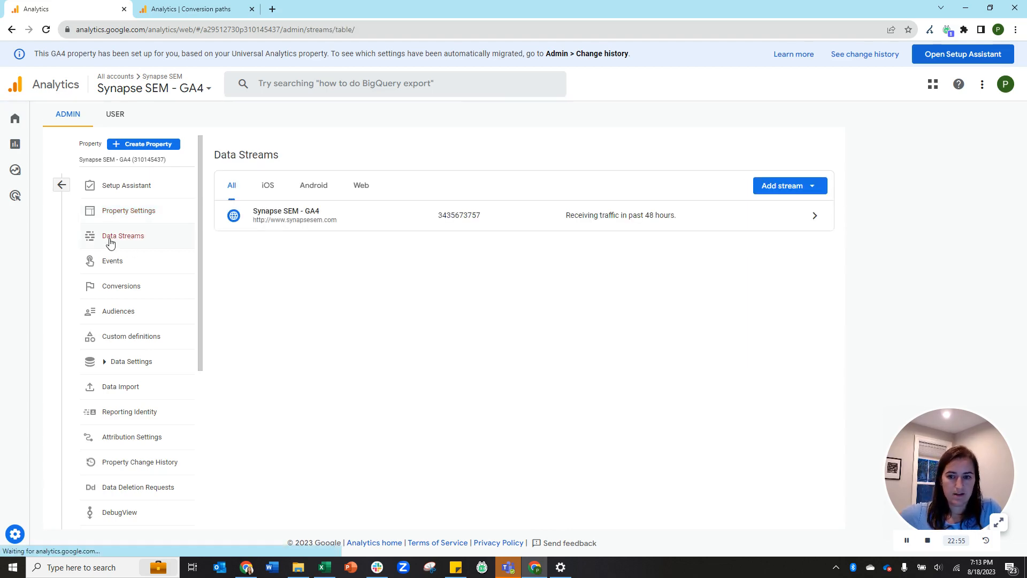
left_click(537, 213)
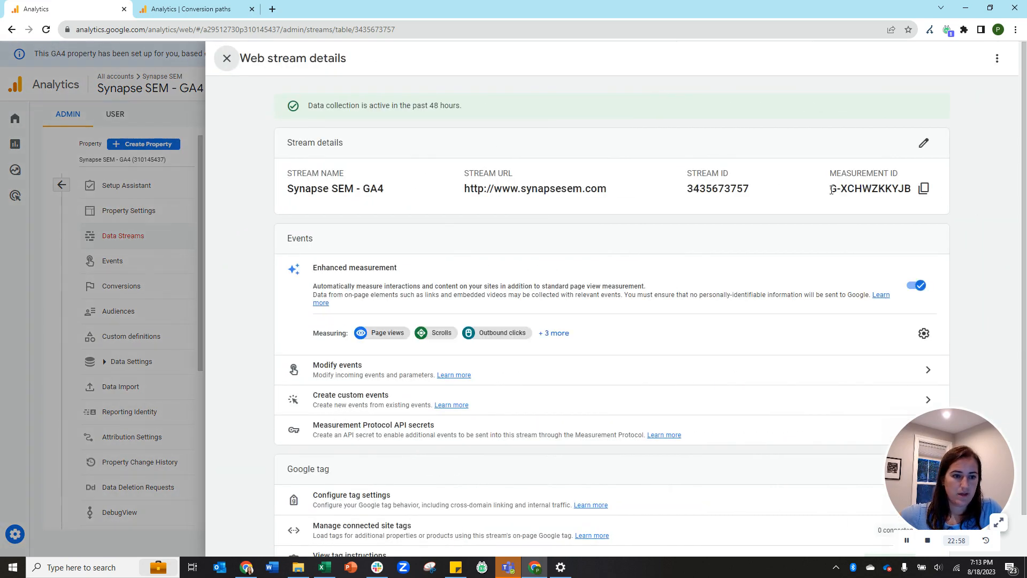
left_click_drag(832, 190, 916, 194)
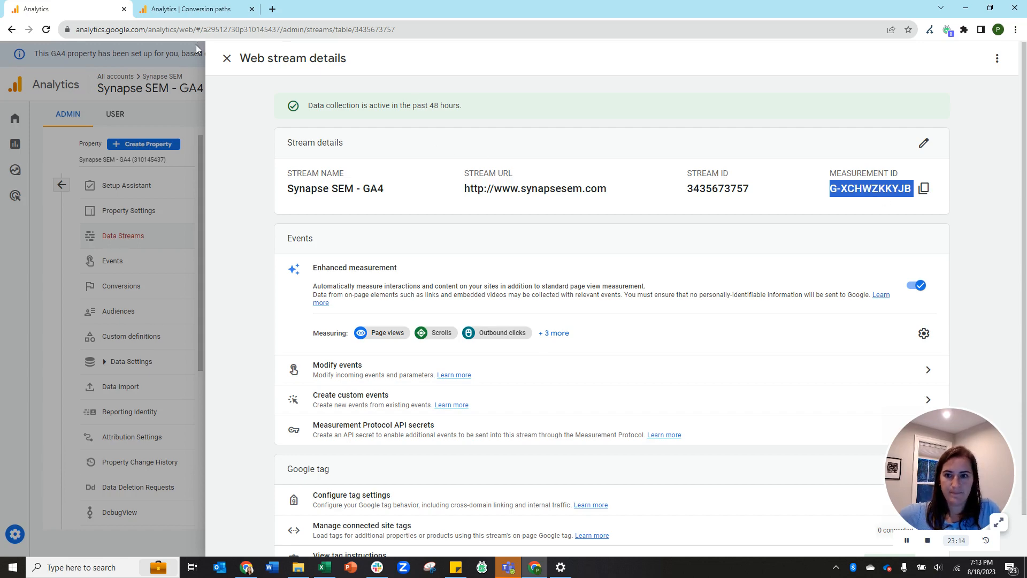
left_click(227, 57)
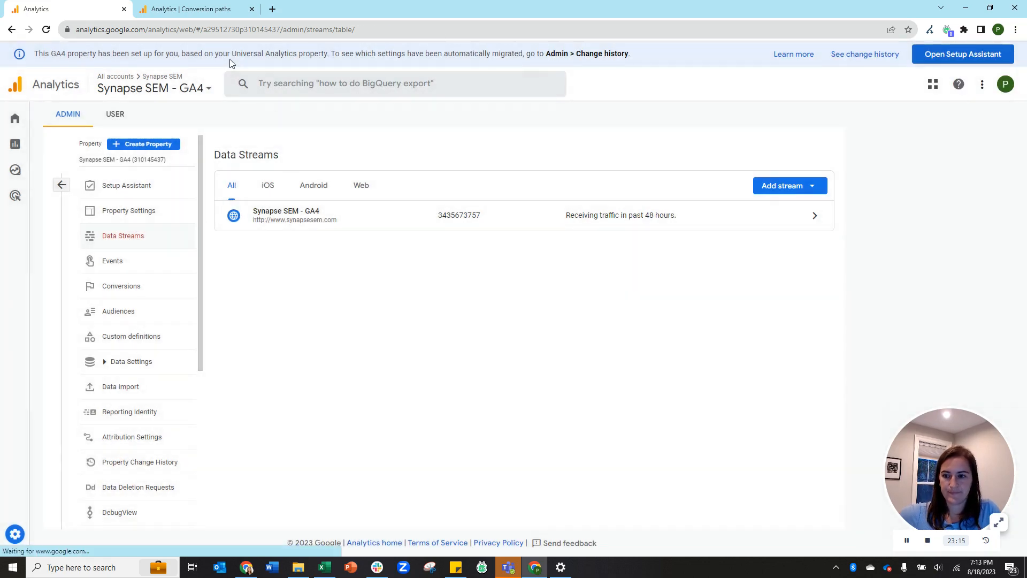
Review the property's events list, then bring up the five conversion events.
left_click(115, 267)
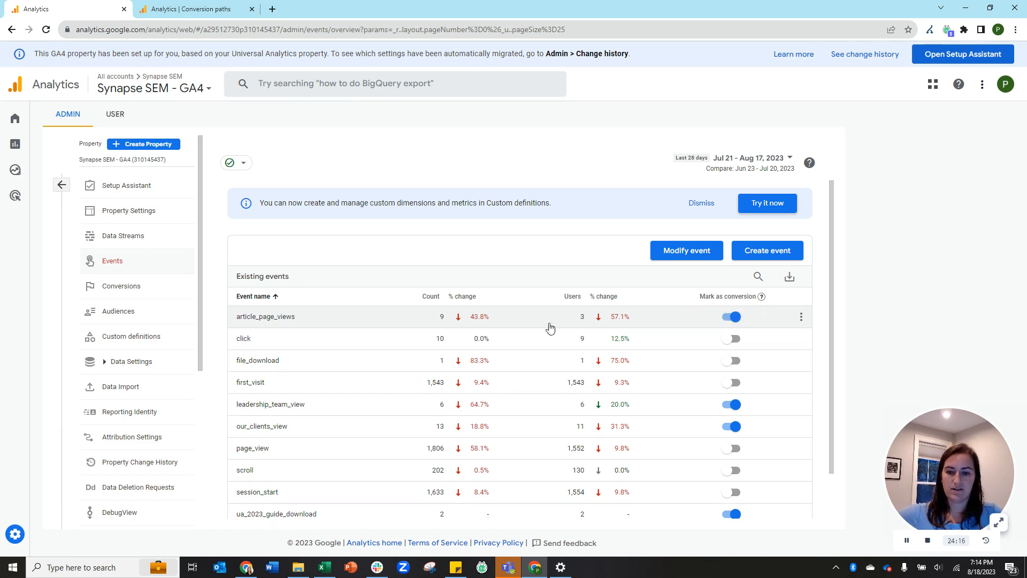
left_click(143, 292)
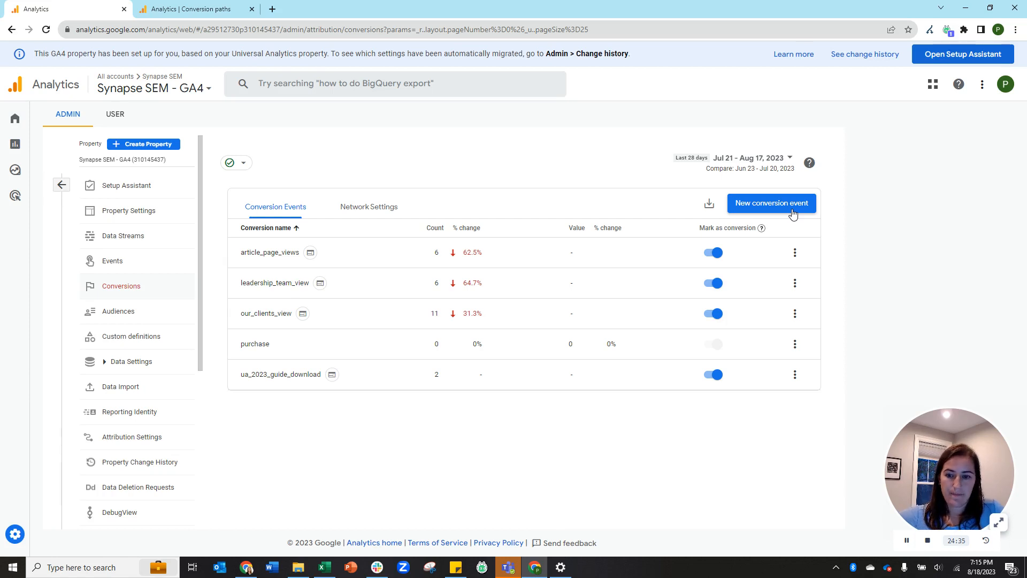
Check article_page_views' once-per-session counting and bring up its options menu.
left_click(908, 541)
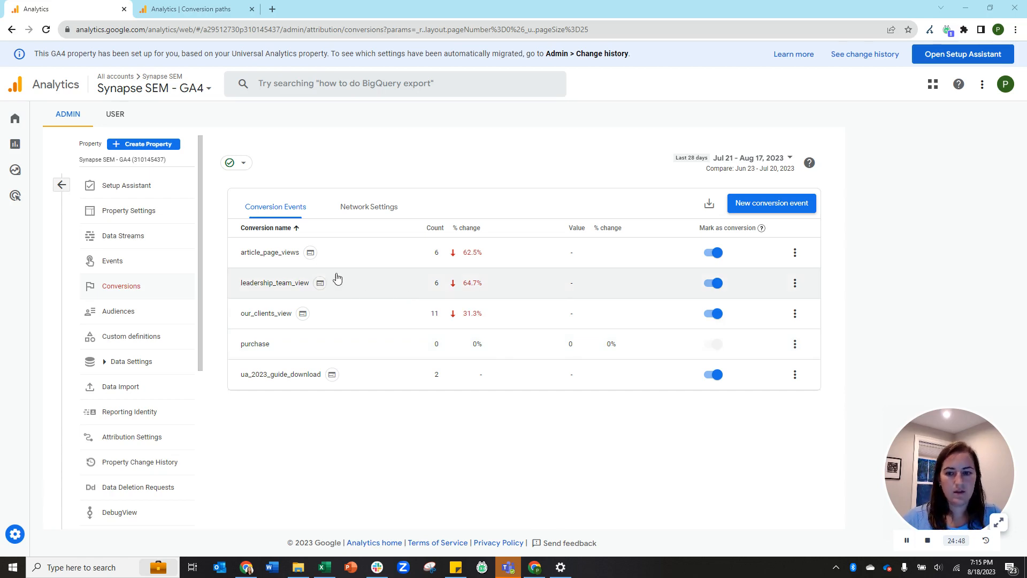
mouse_move(310, 254)
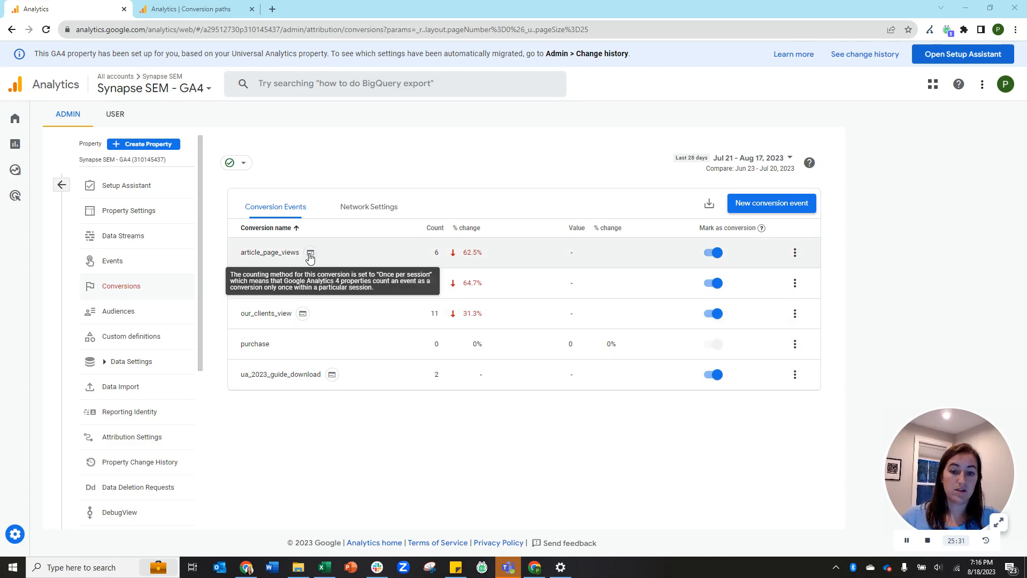
left_click(795, 253)
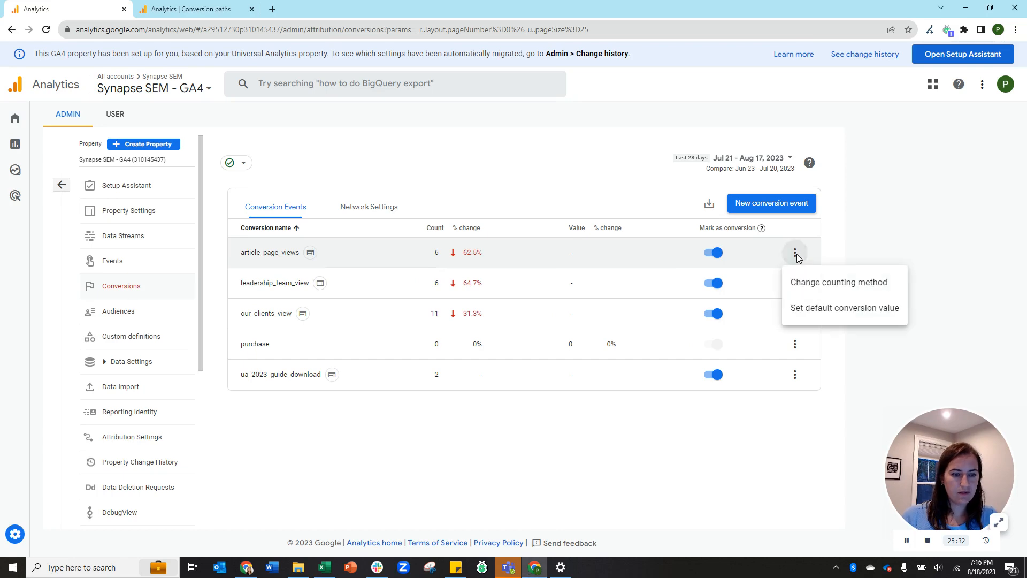
Confirm article_page_views counts once per session without saving, then go to Audiences.
left_click(817, 284)
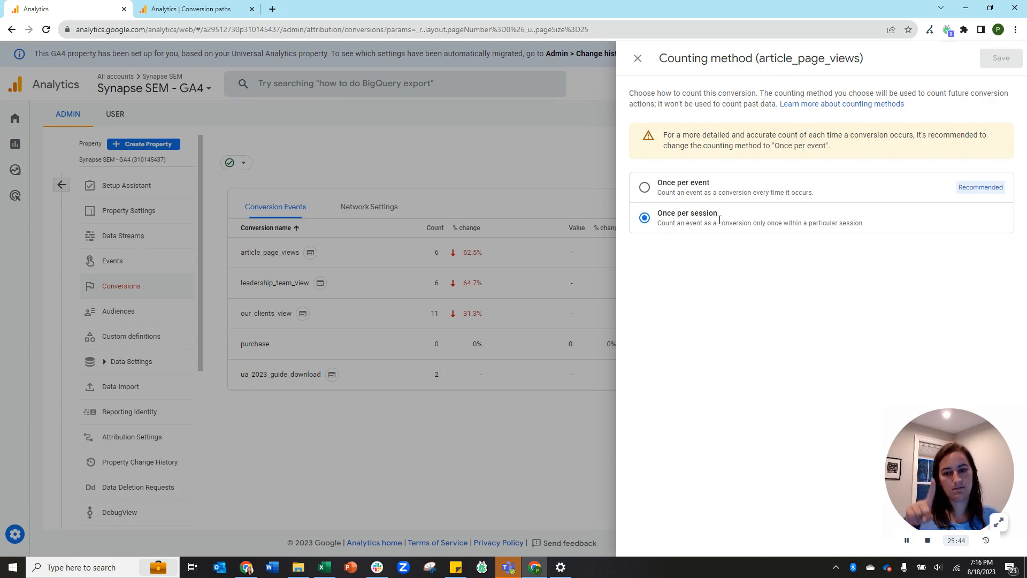
left_click(639, 59)
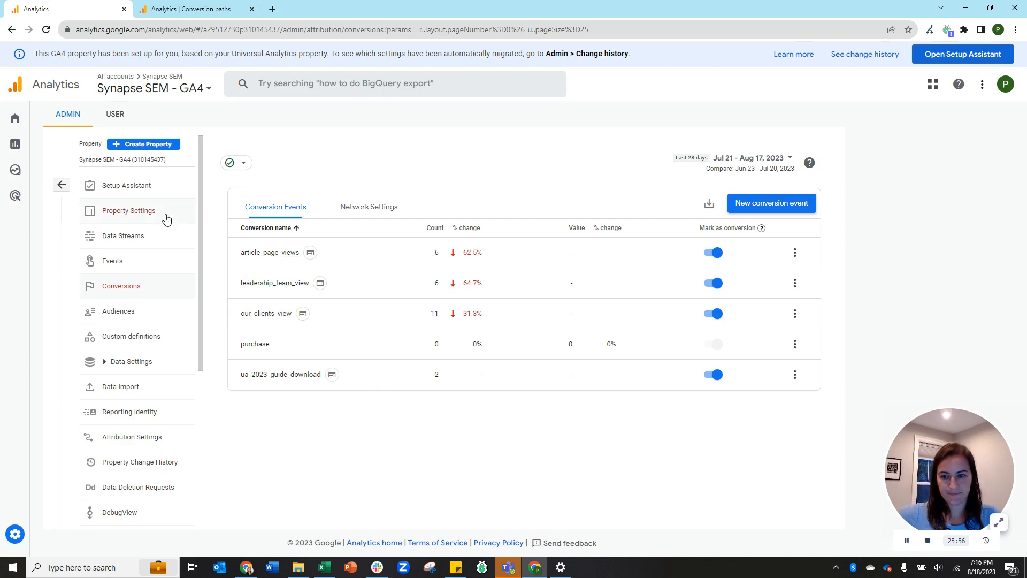
left_click(120, 317)
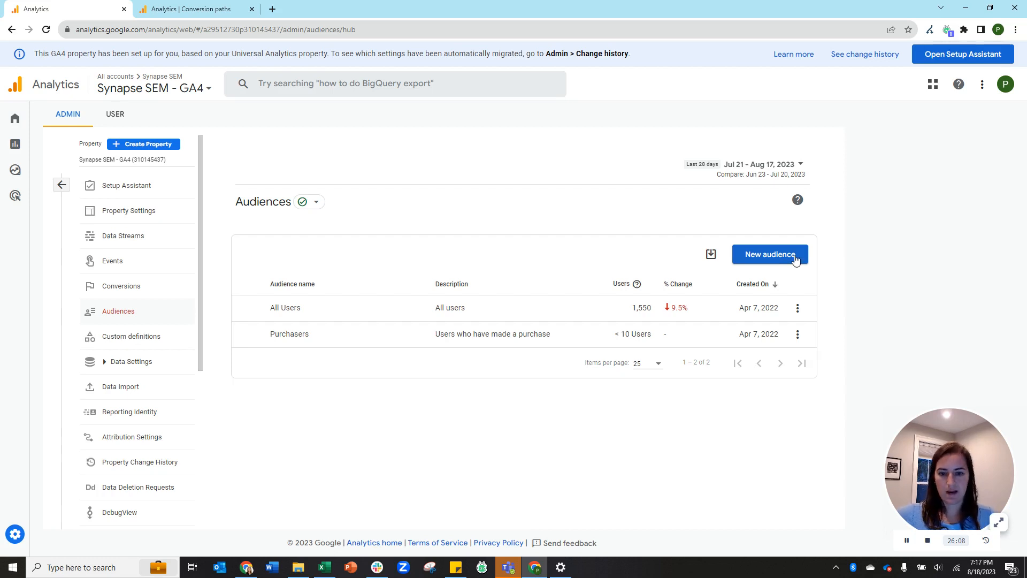
Glance at the new audience builder and Custom definitions, then go to Data Settings > Data Retention.
left_click(769, 259)
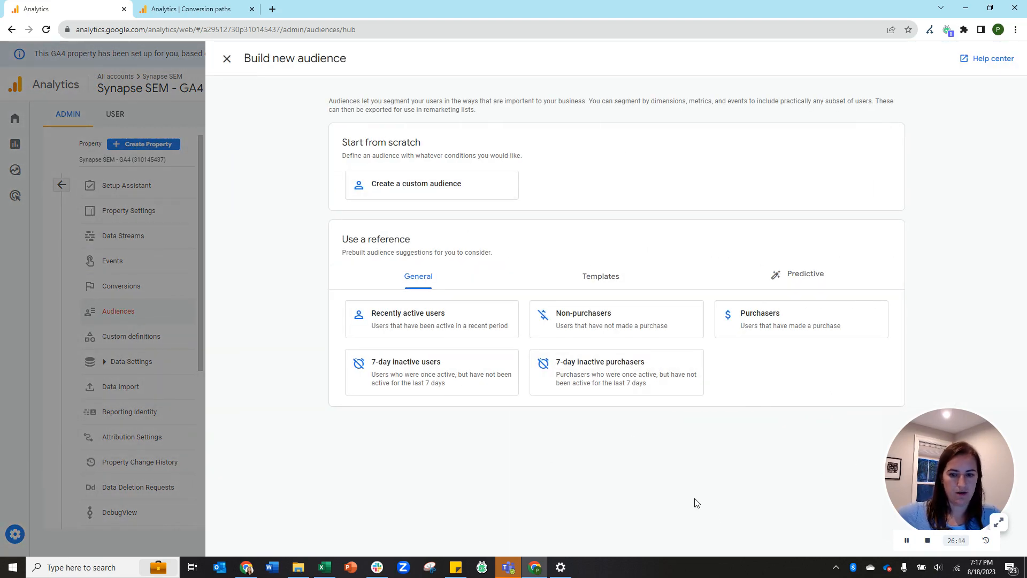
left_click(227, 60)
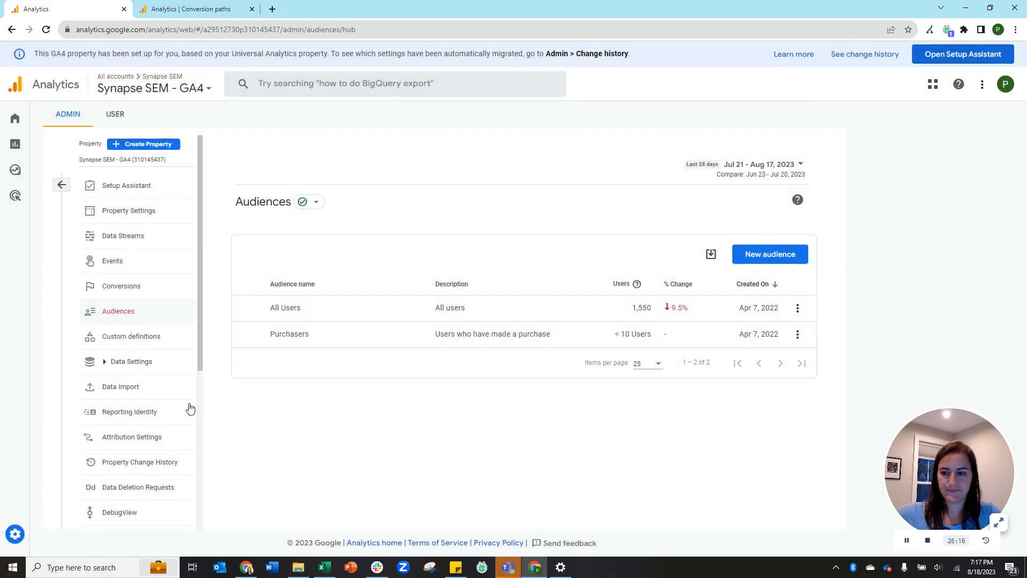
left_click(154, 343)
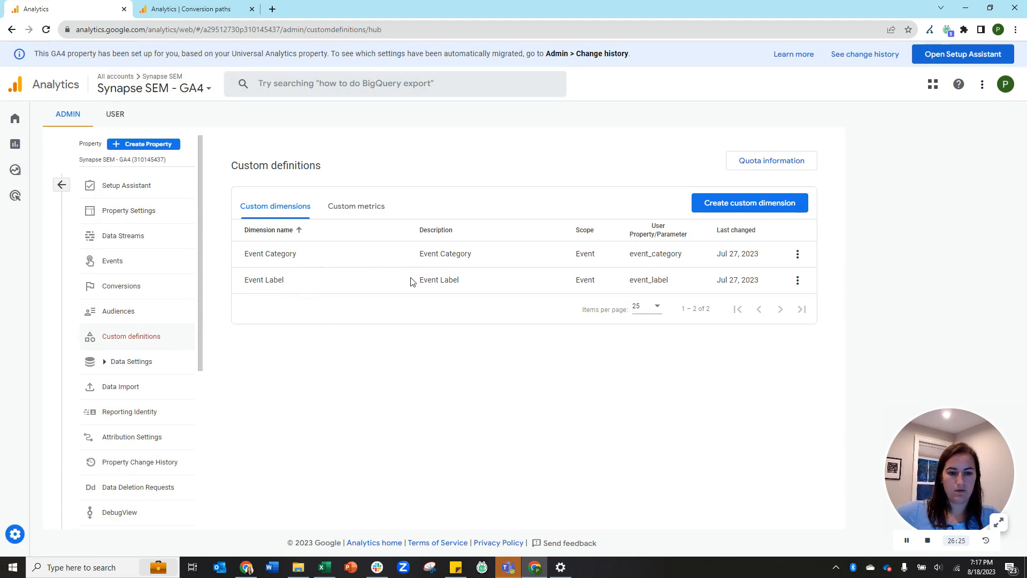
left_click(150, 366)
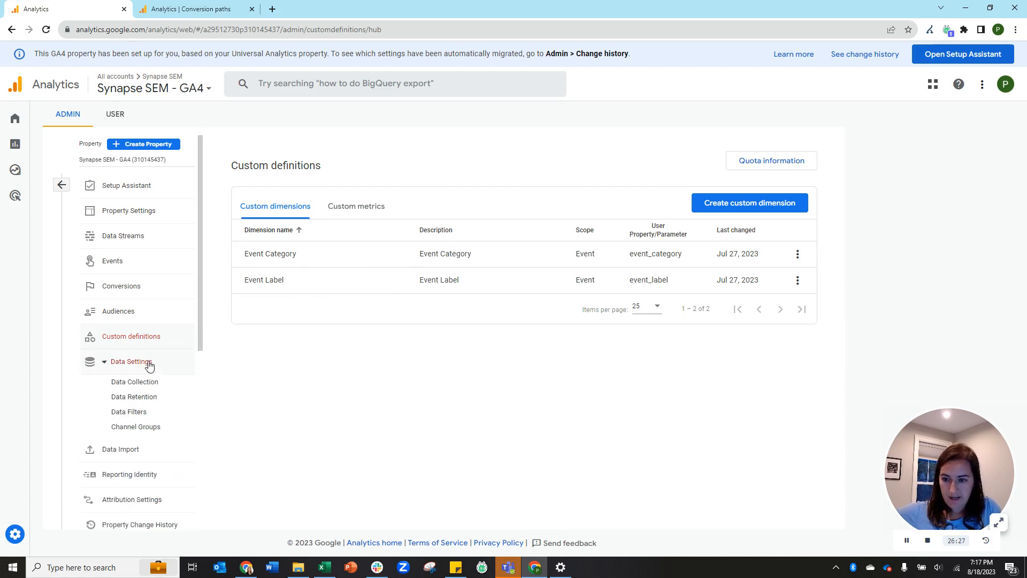
left_click(133, 401)
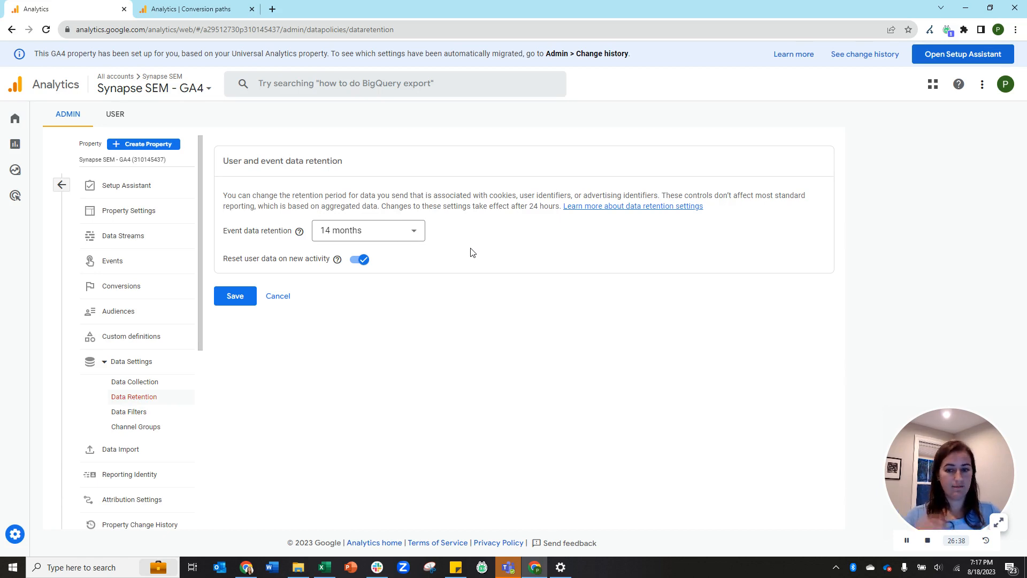
Inspect the event data retention choices, keep 14 months, and cancel back to Admin.
left_click(421, 231)
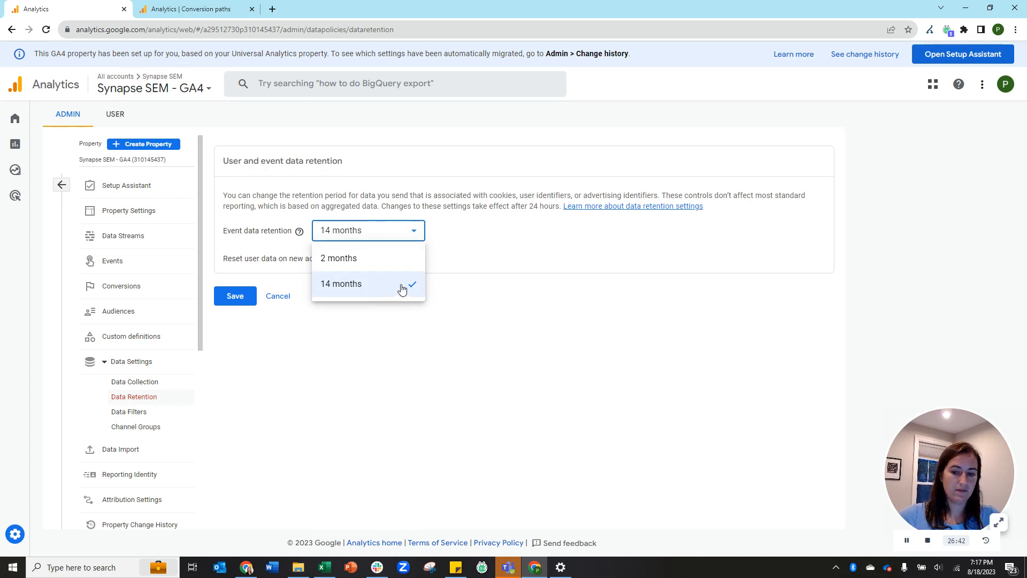
left_click(494, 262)
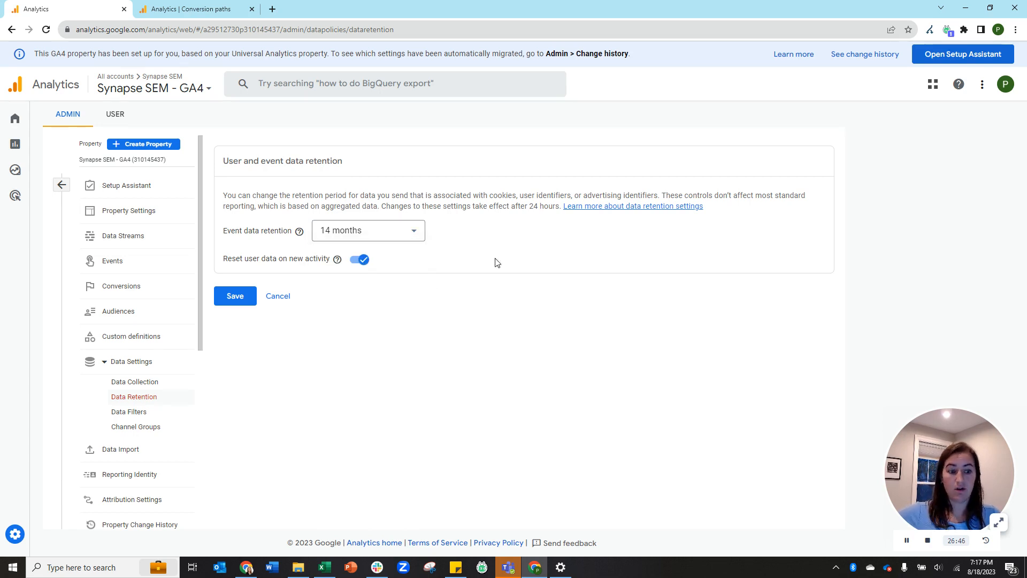
left_click(405, 232)
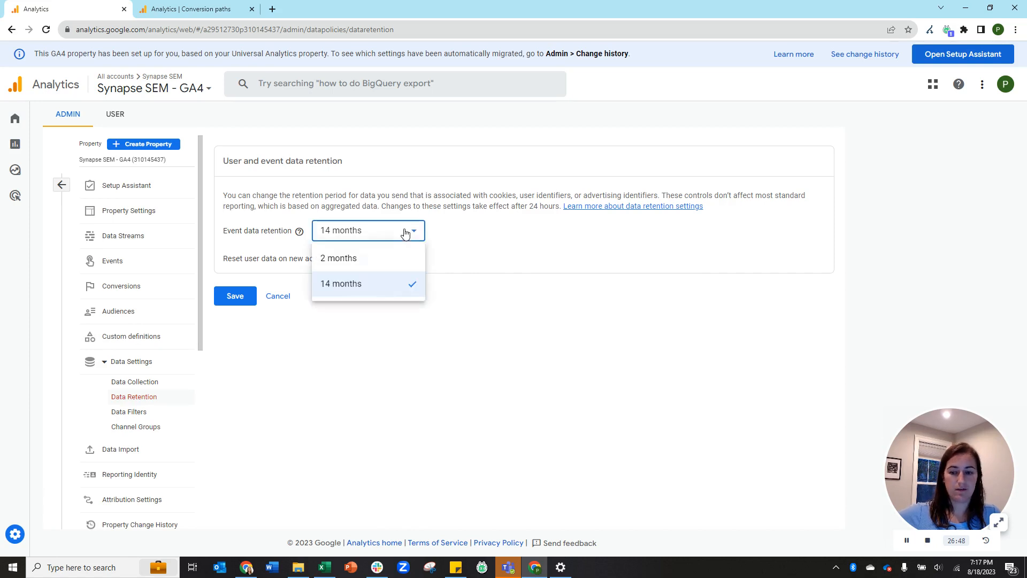
left_click(472, 244)
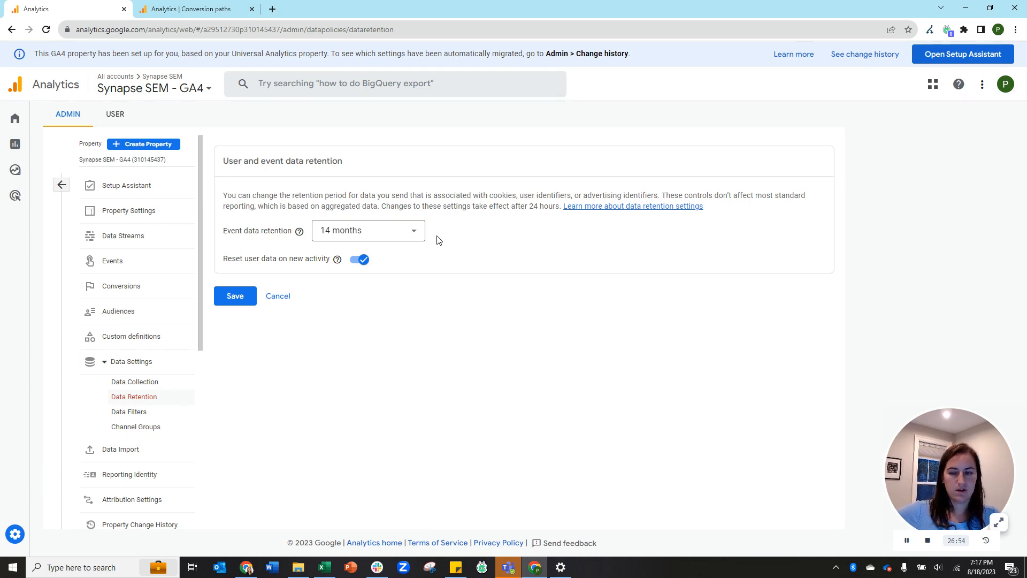
left_click(410, 230)
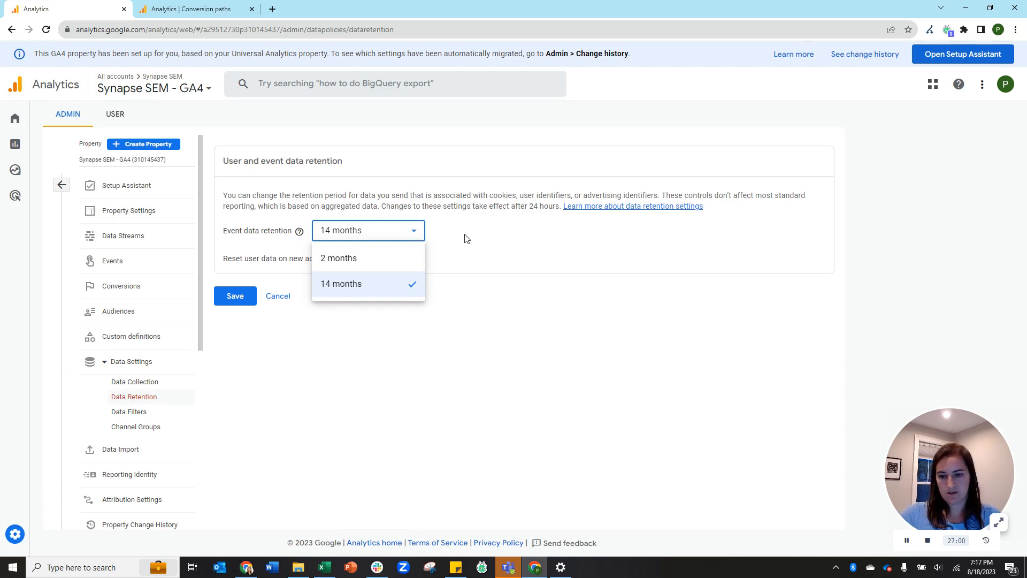
left_click(302, 335)
left_click(284, 297)
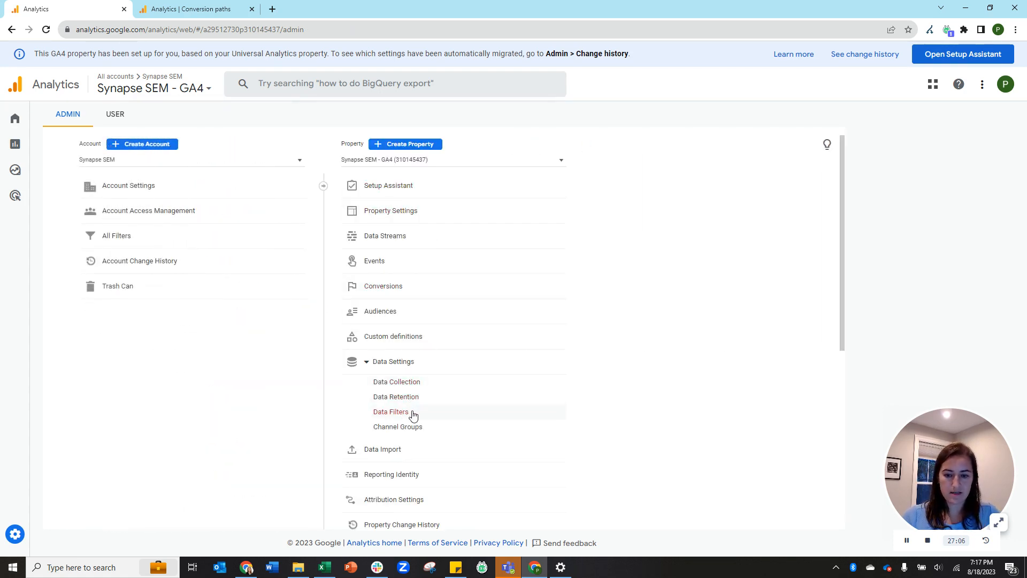
scroll(433, 416, "down", 2)
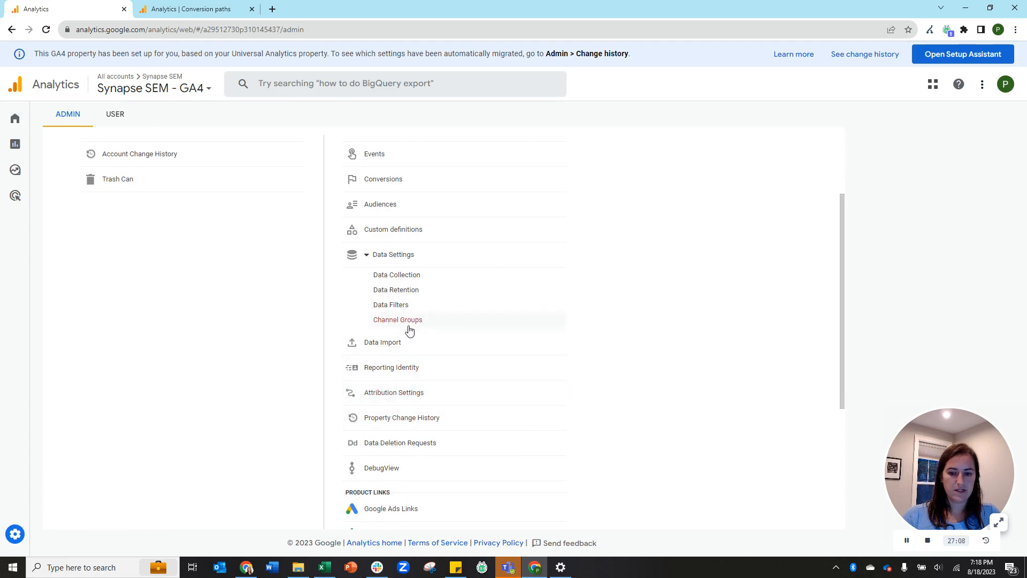
left_click(423, 376)
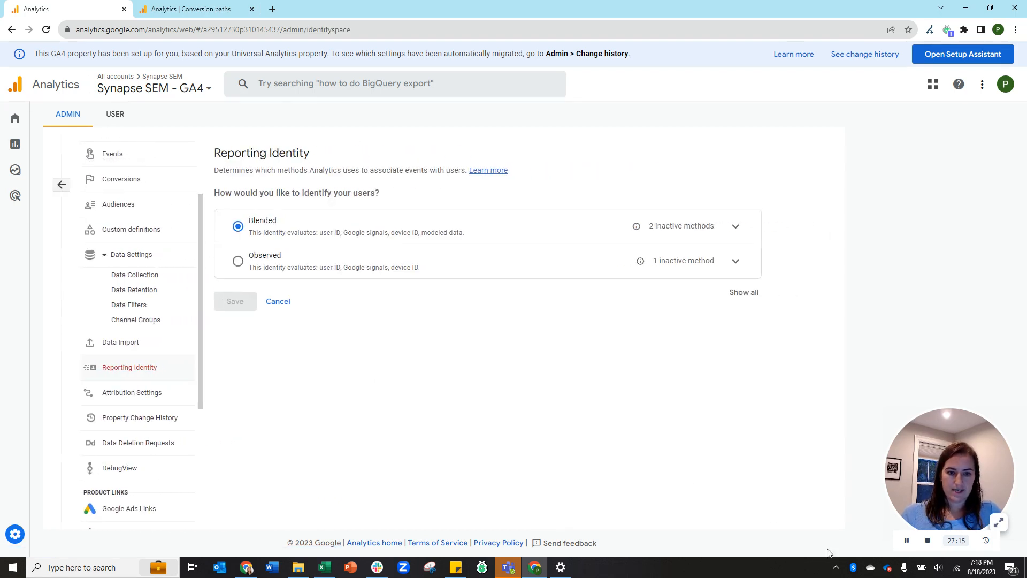
left_click(907, 541)
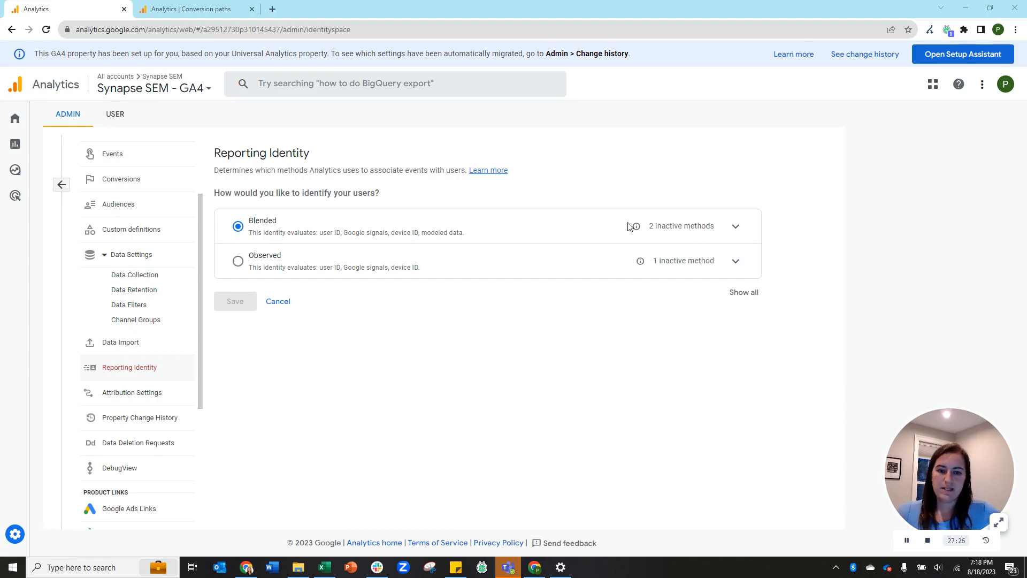
left_click(745, 294)
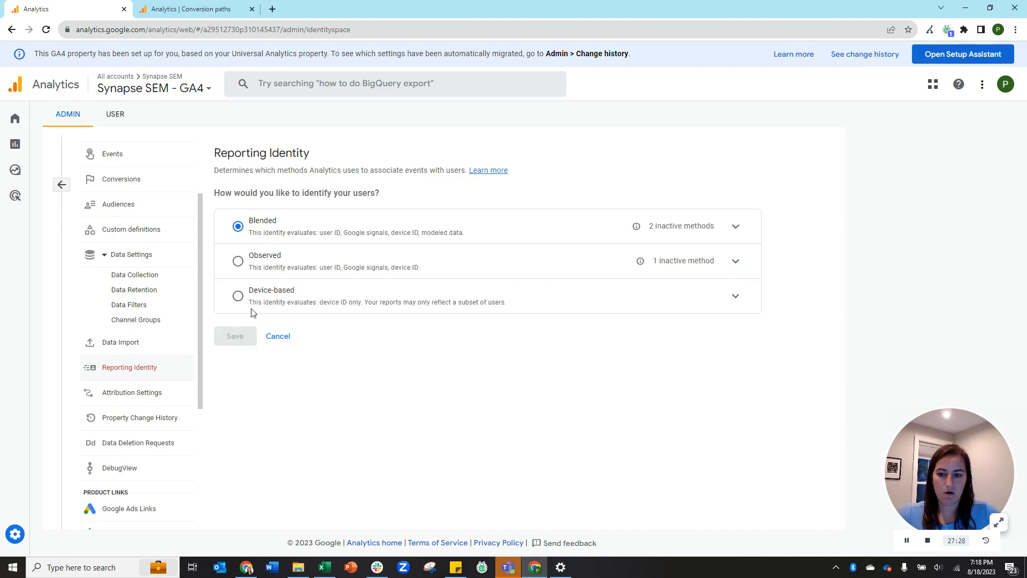
left_click(238, 297)
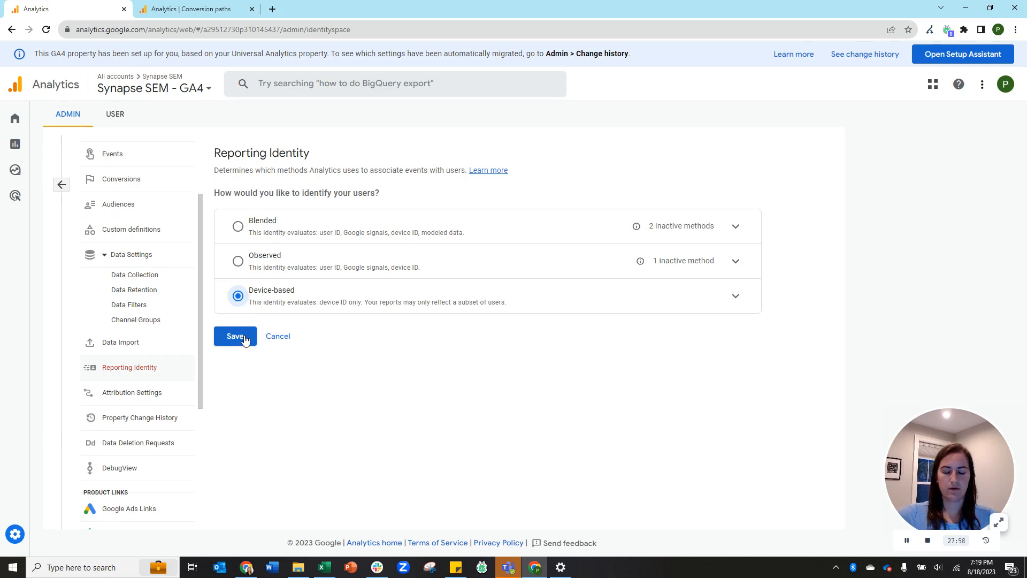
mouse_move(10, 155)
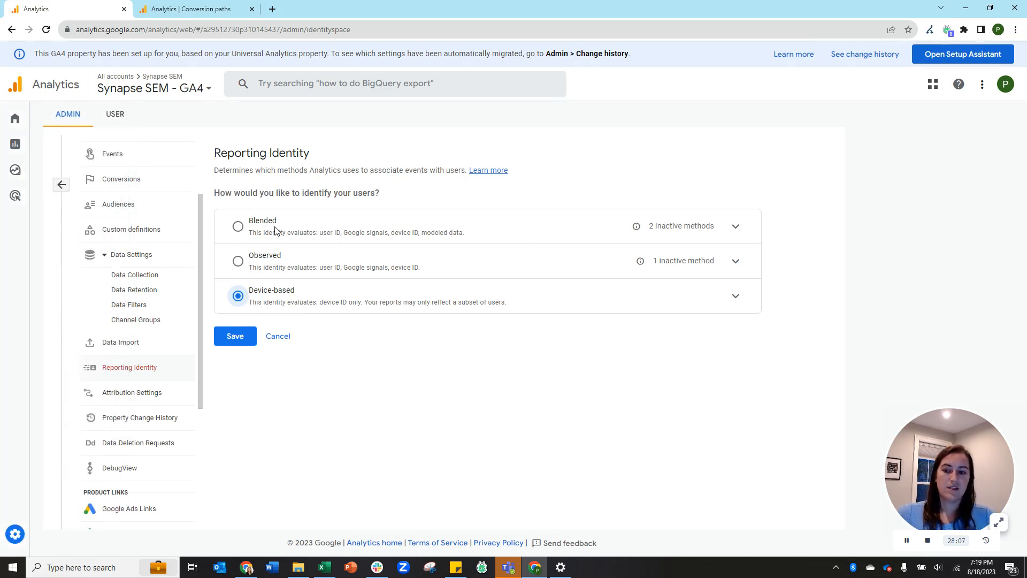
left_click(239, 227)
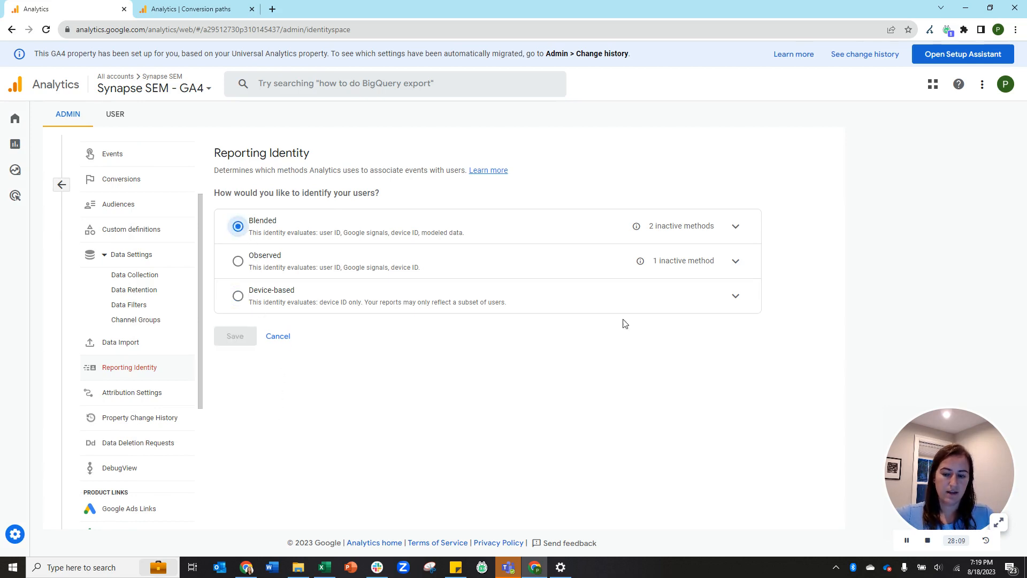
left_click(292, 336)
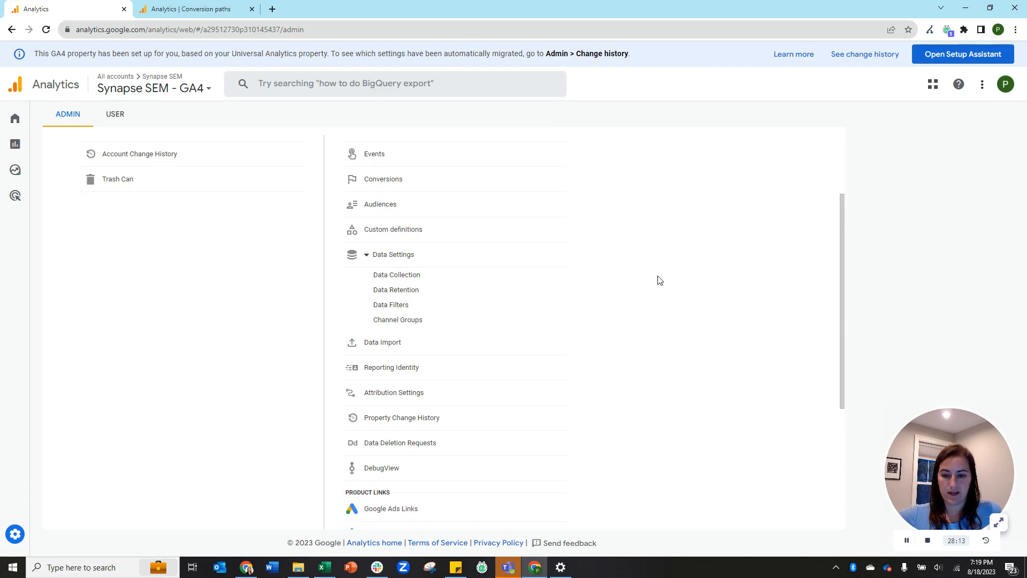
Browse Attribution Settings, Google Ads Links and Search Console Links, then return to Reporting Identity.
scroll(585, 283, "down", 2)
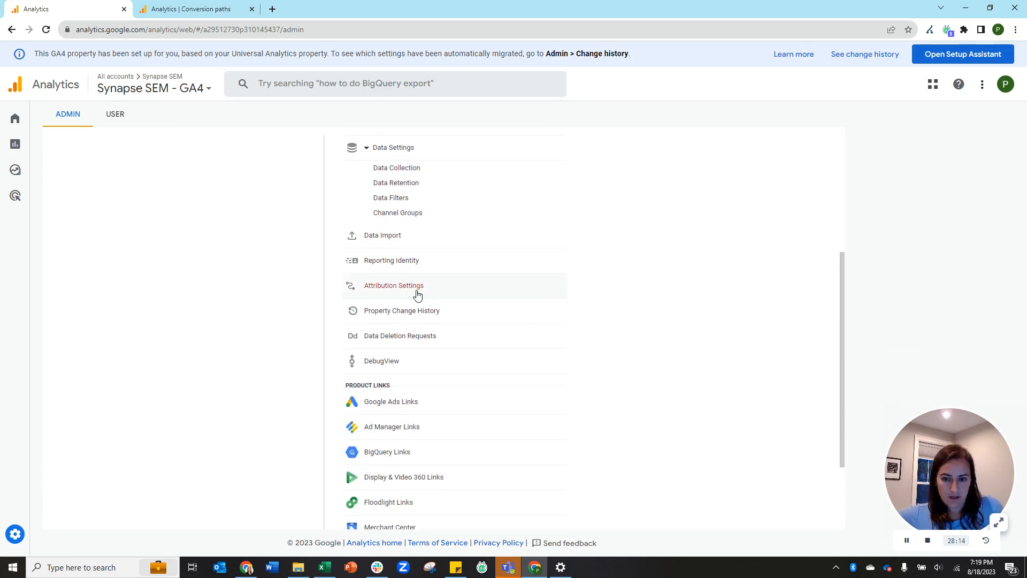
left_click(413, 292)
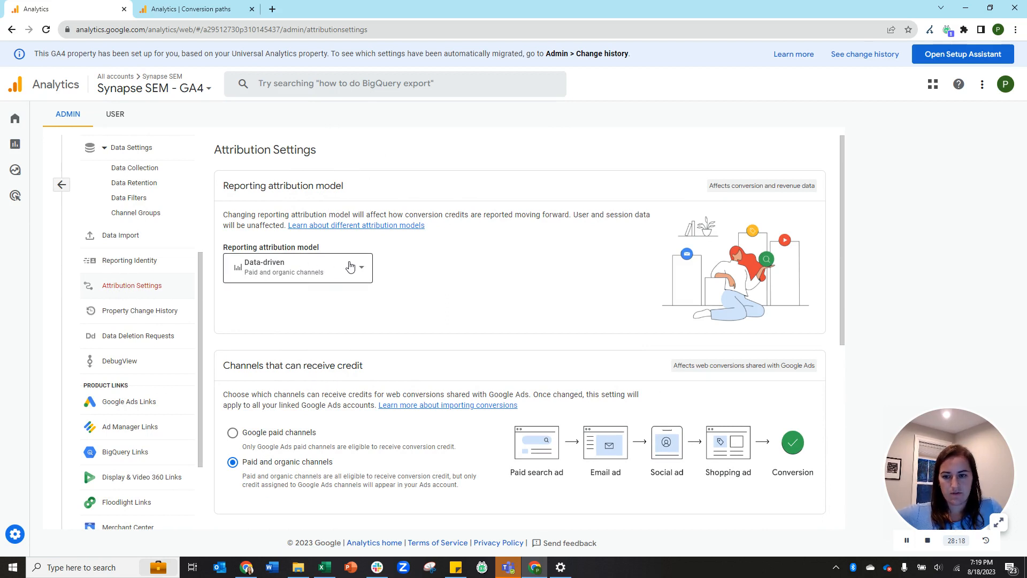
scroll(176, 321, "down", 2)
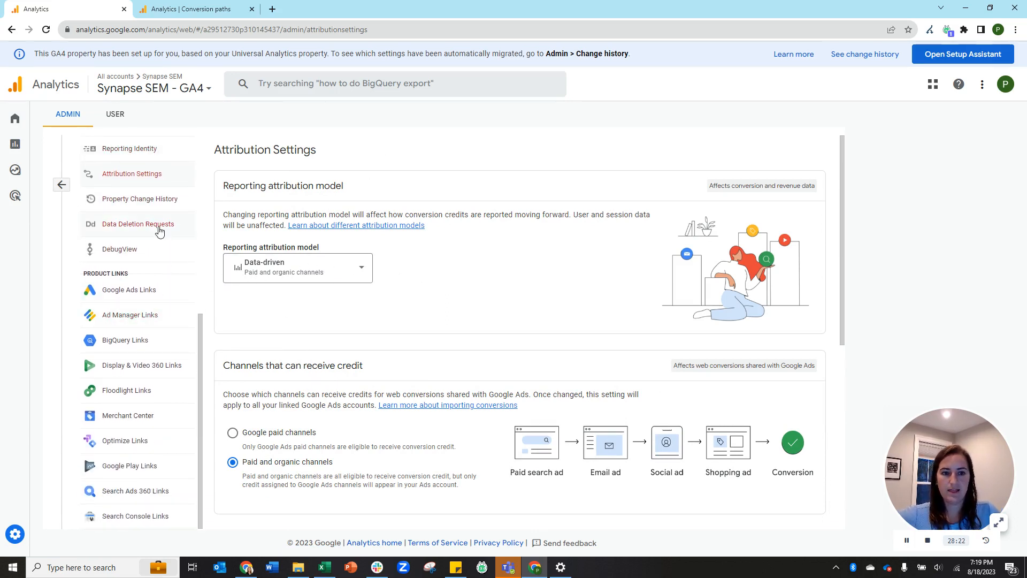
left_click(136, 289)
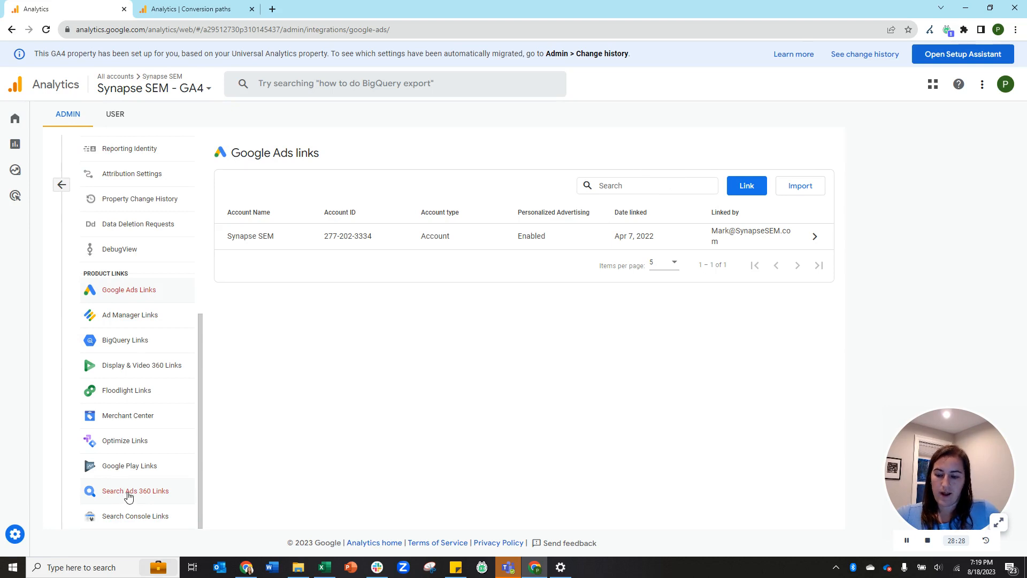
left_click(127, 518)
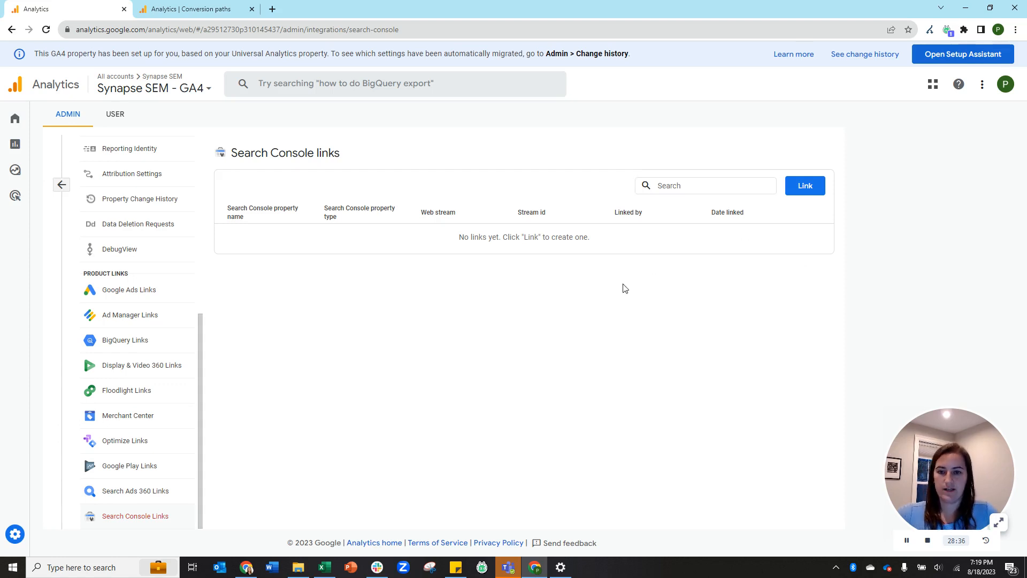
left_click(906, 541)
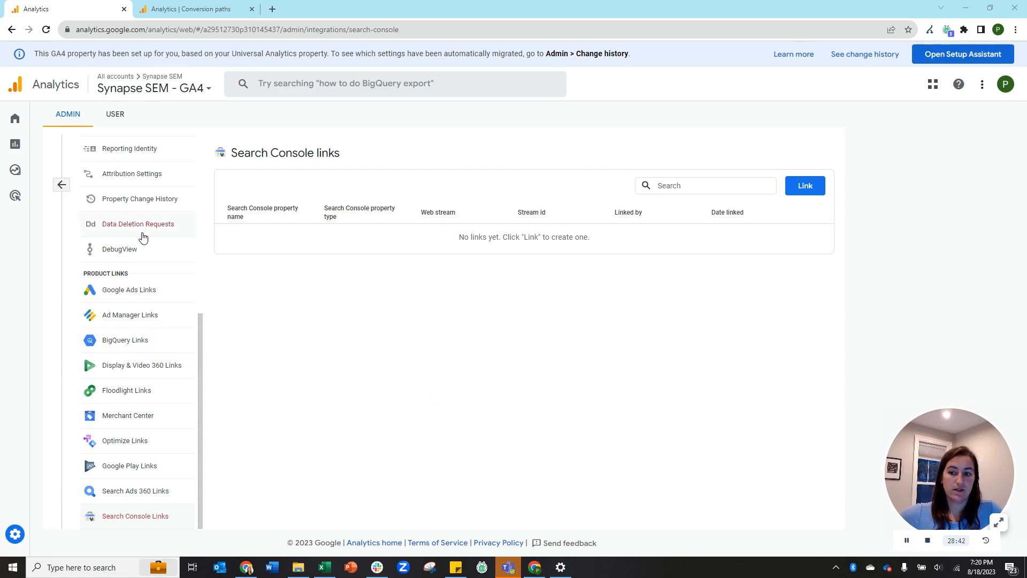
left_click(130, 150)
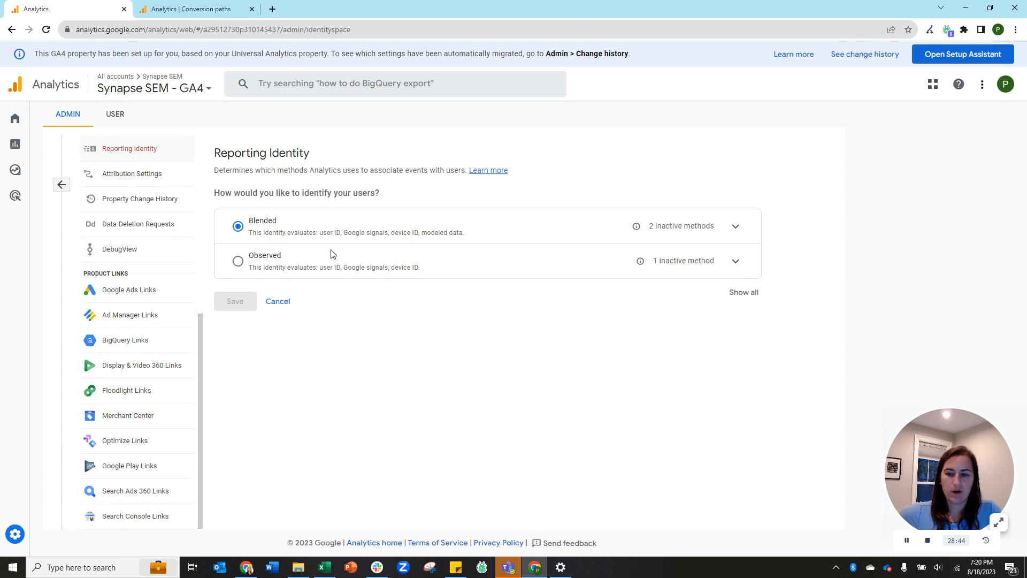
Reveal all identity options including Device-based, then cancel, leaving Blended selected.
left_click(743, 294)
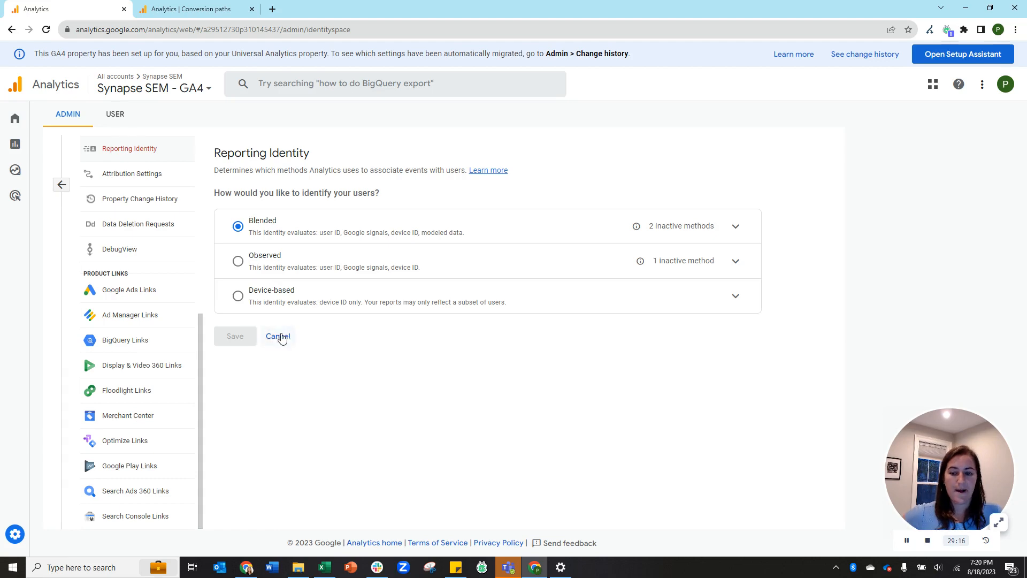
left_click(280, 337)
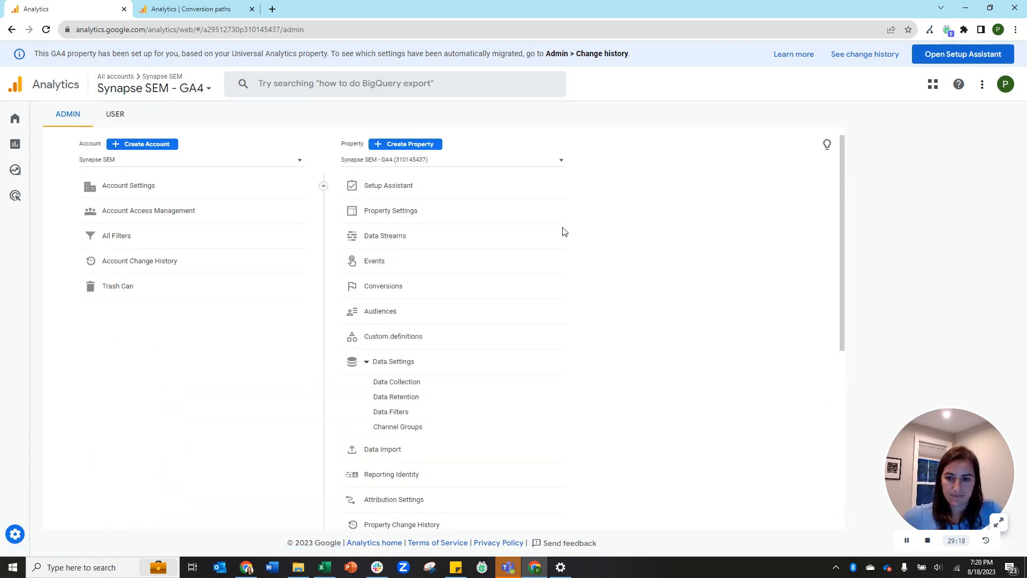
From the Setup Assistant's Turn on Google signals item, go to Manage Google Signals.
left_click(382, 189)
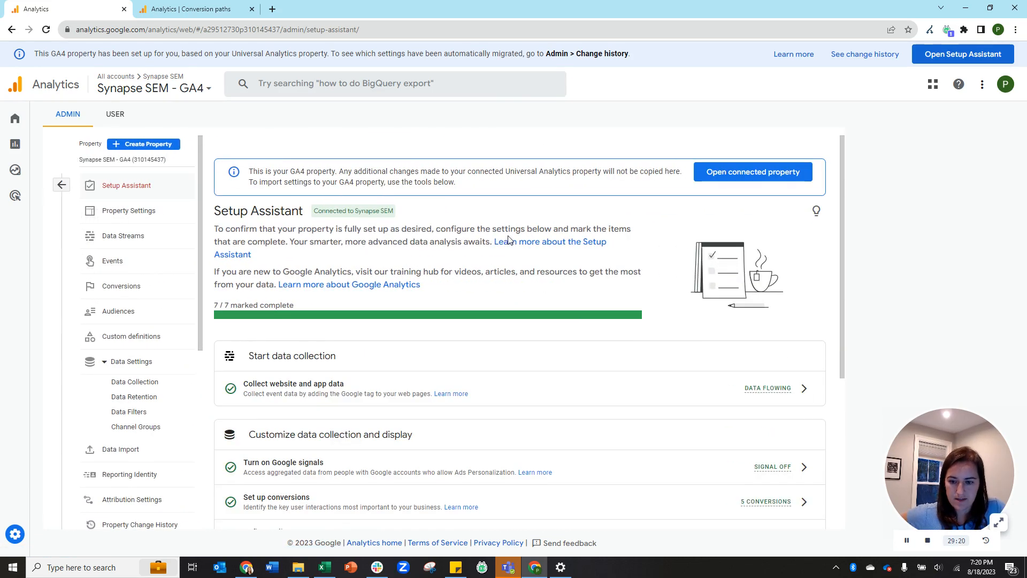
scroll(509, 239, "down", 3)
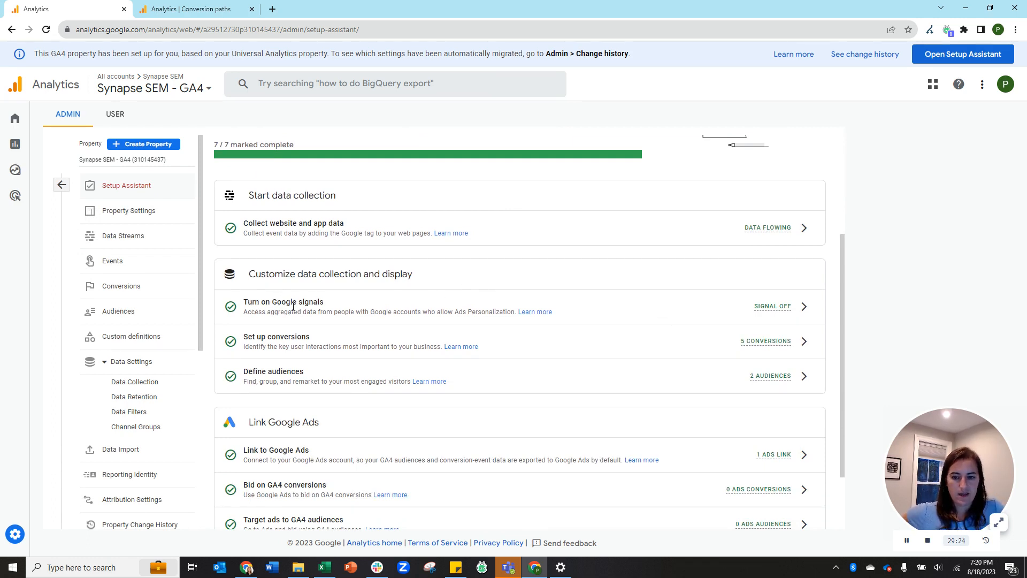
left_click(805, 307)
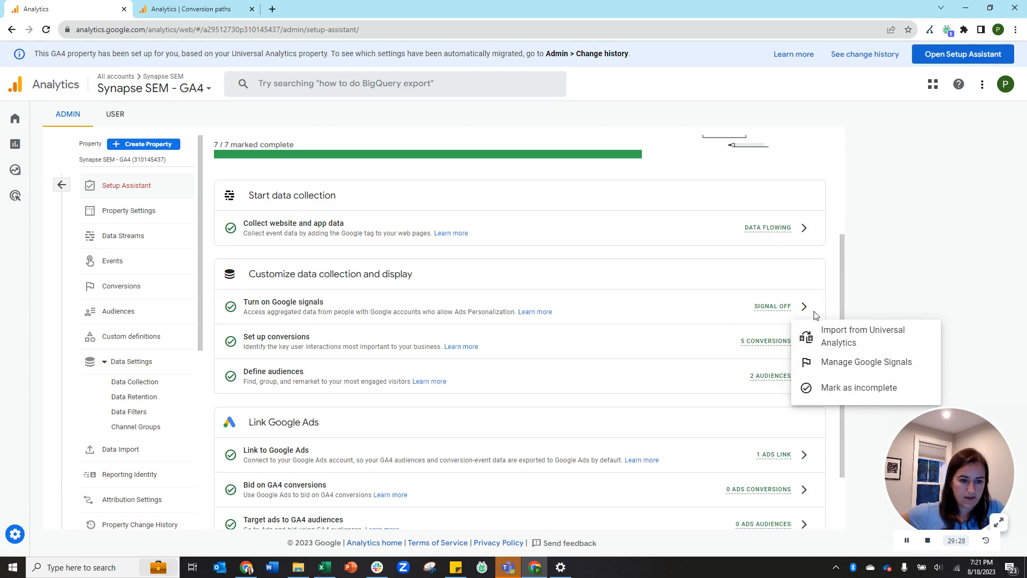
left_click(829, 362)
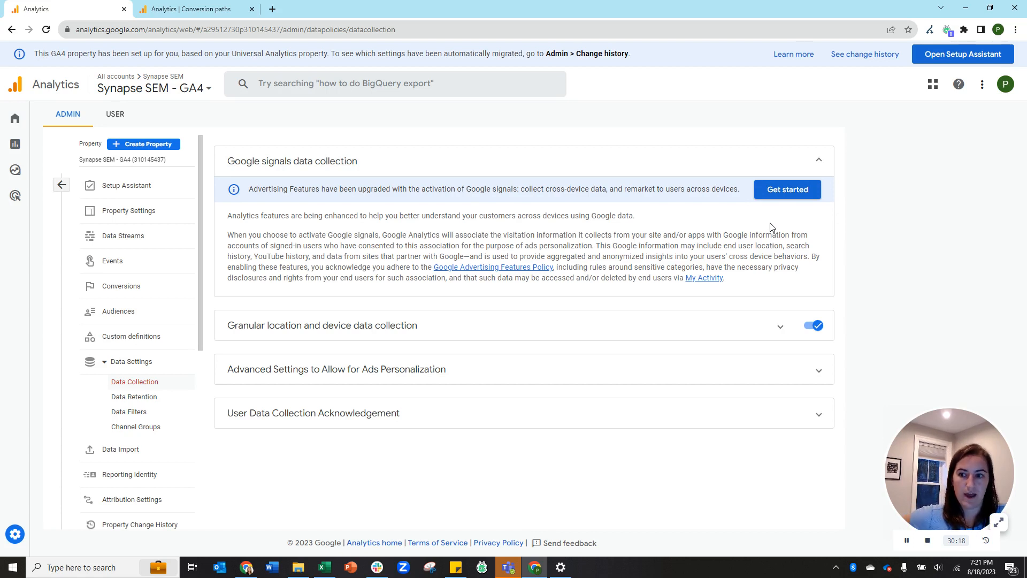
Go to the Analytics Home overview showing users, new users and event count.
mouse_move(24, 127)
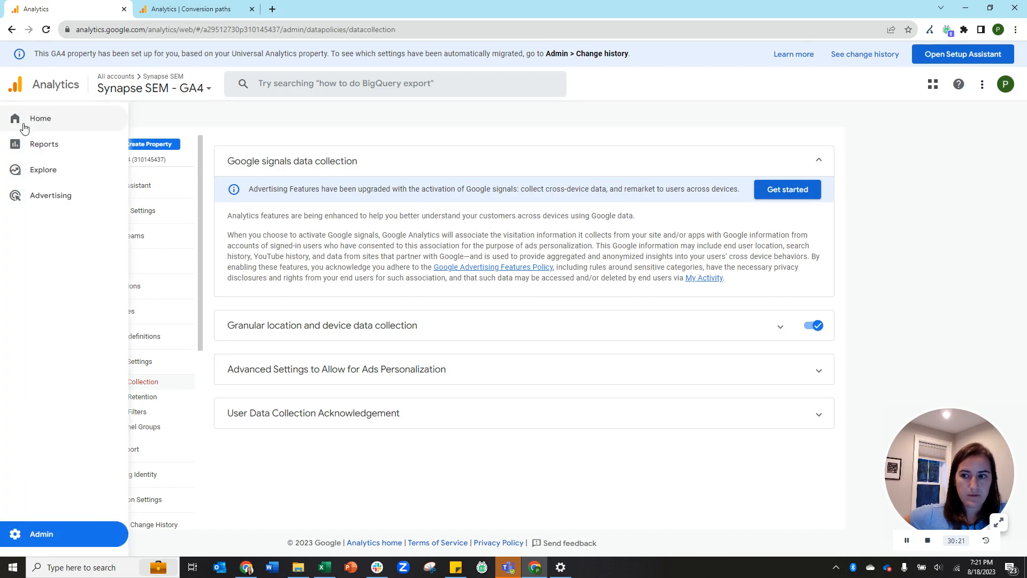
left_click(23, 127)
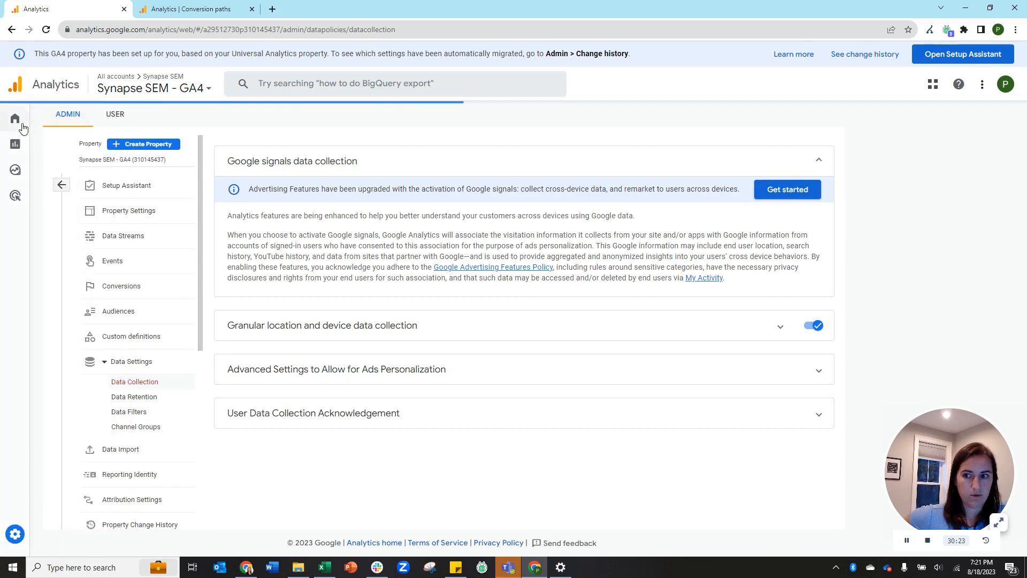